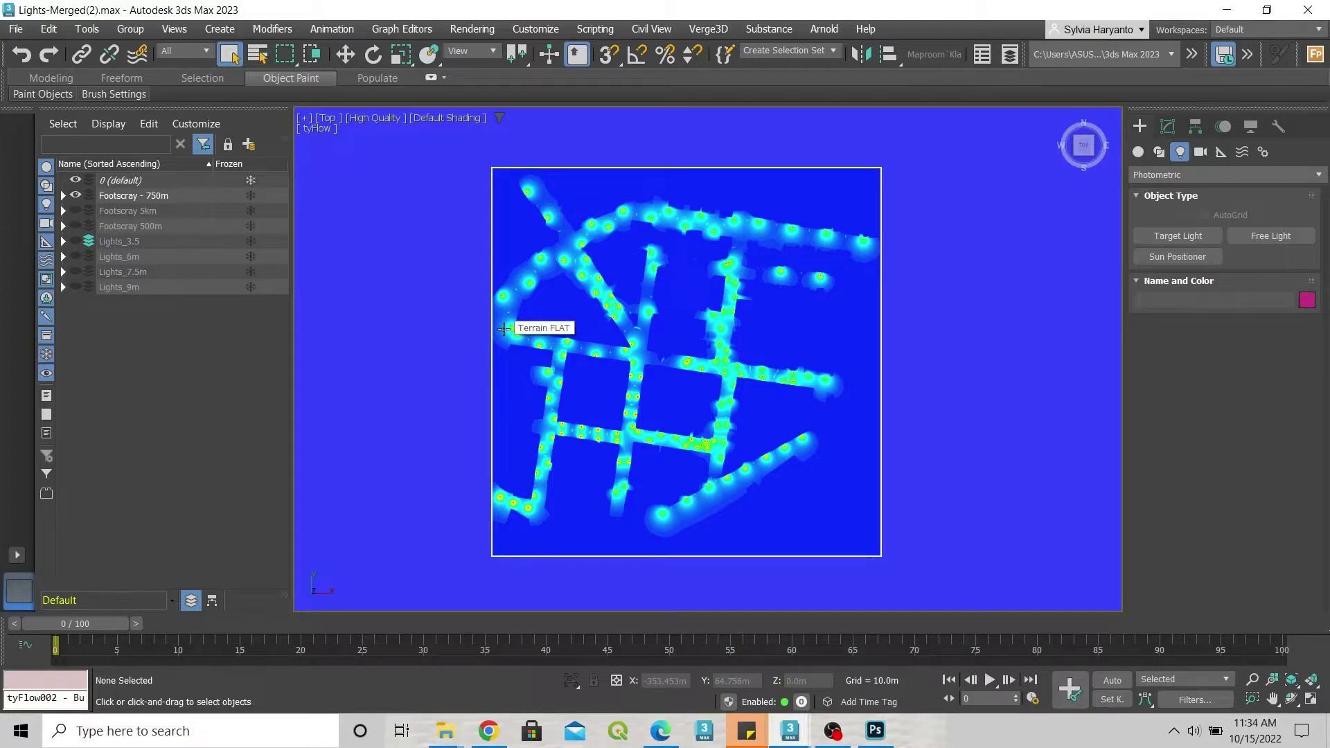
# Step: Switch the top viewport from High Quality to Standard display to show the grey street map
pyautogui.click(386, 121)
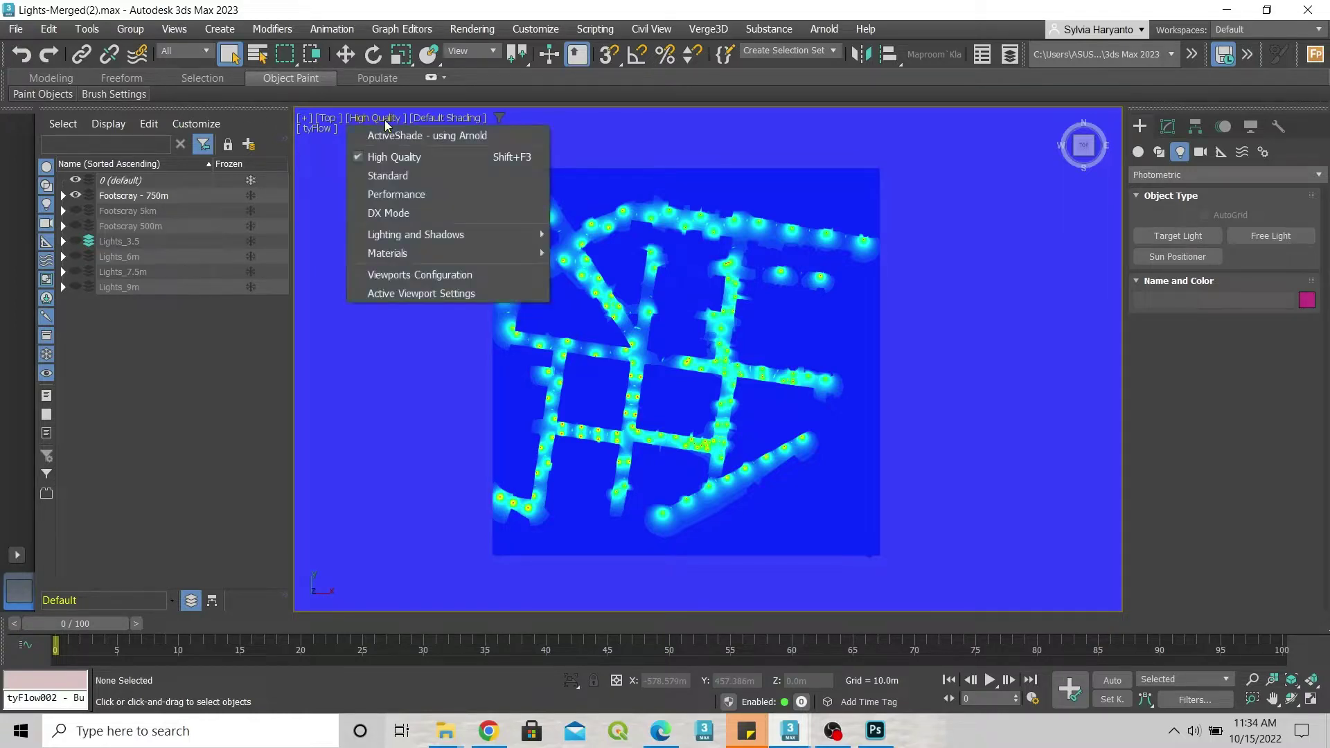
pyautogui.click(388, 176)
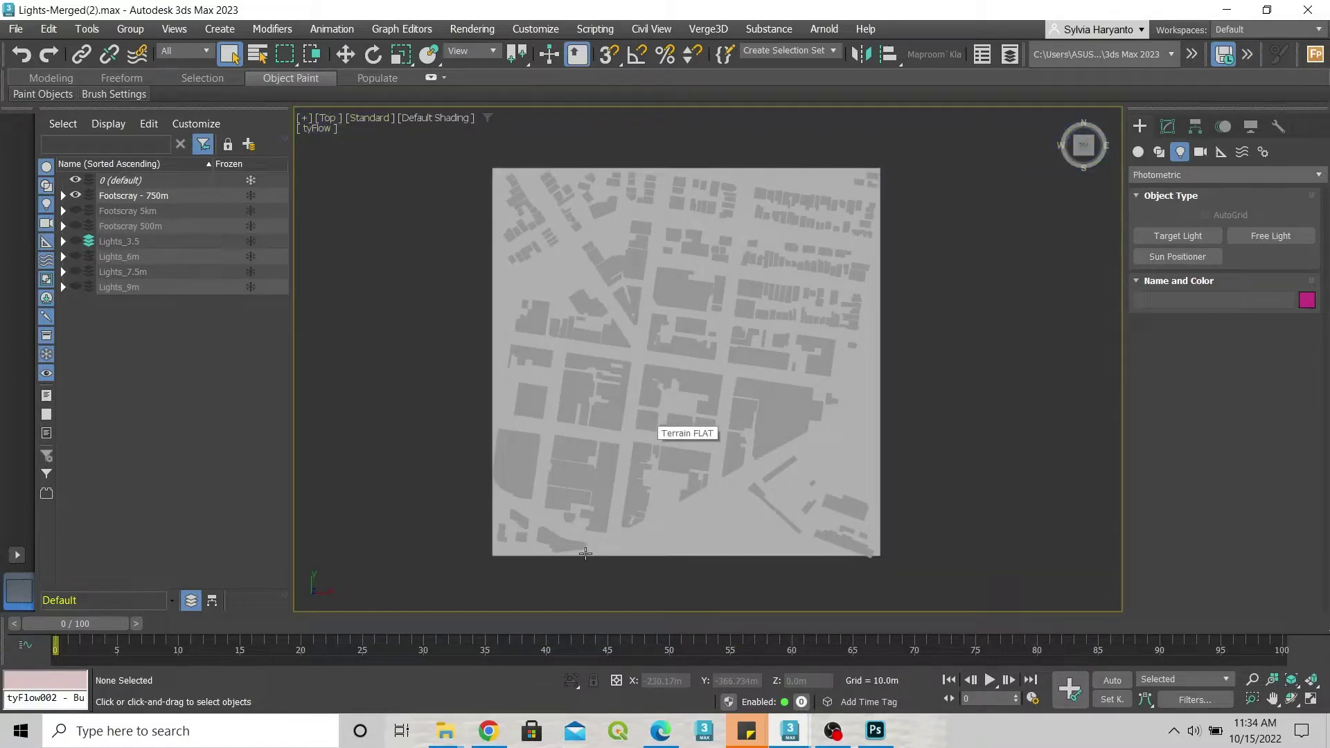
# Step: Give the top viewport Ink stylized shading and switch it to High Quality
pyautogui.click(418, 116)
pyautogui.moveTo(437, 267)
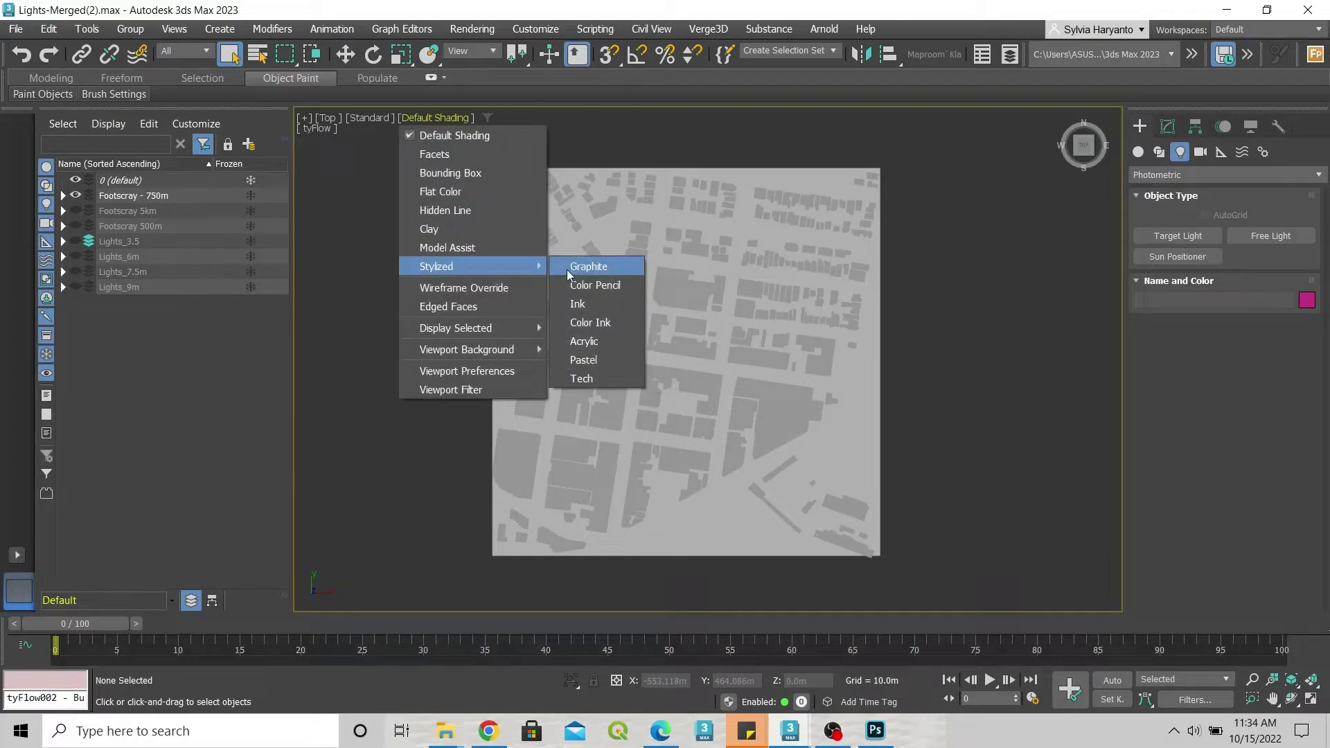
pyautogui.click(582, 303)
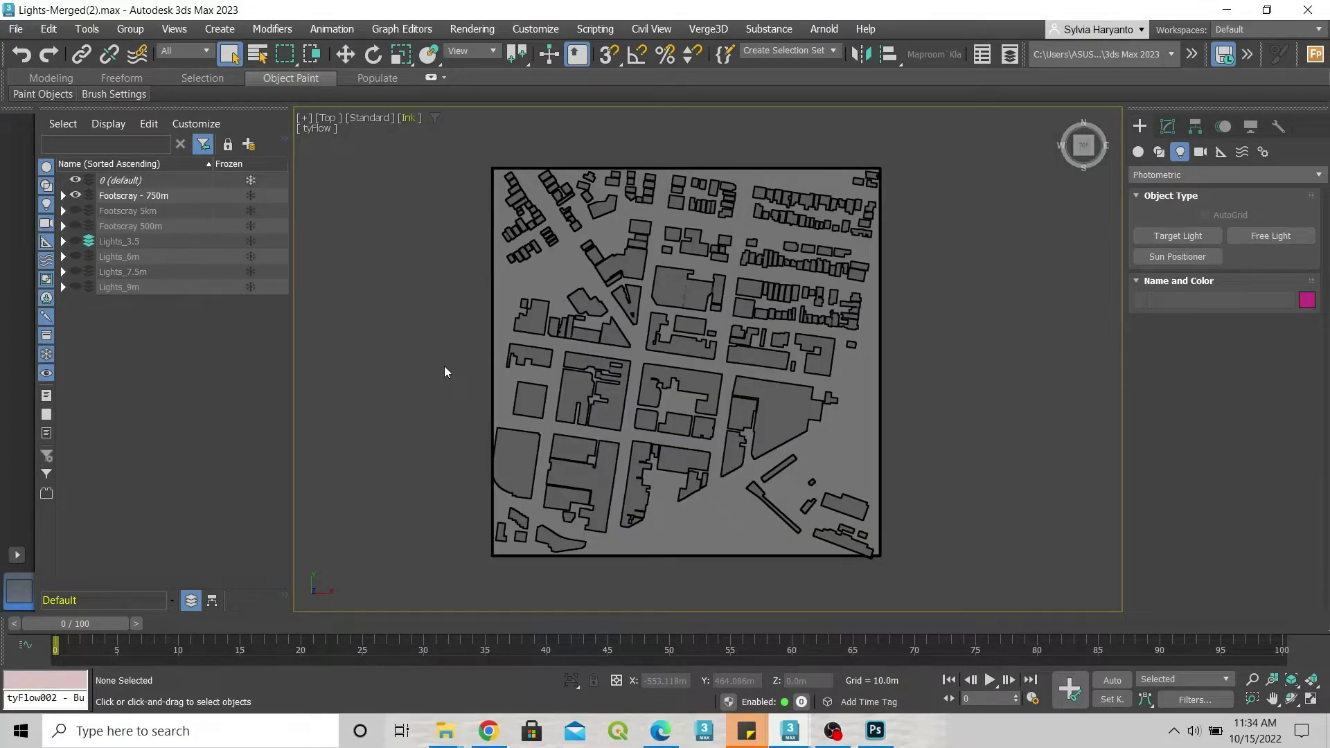
pyautogui.click(359, 119)
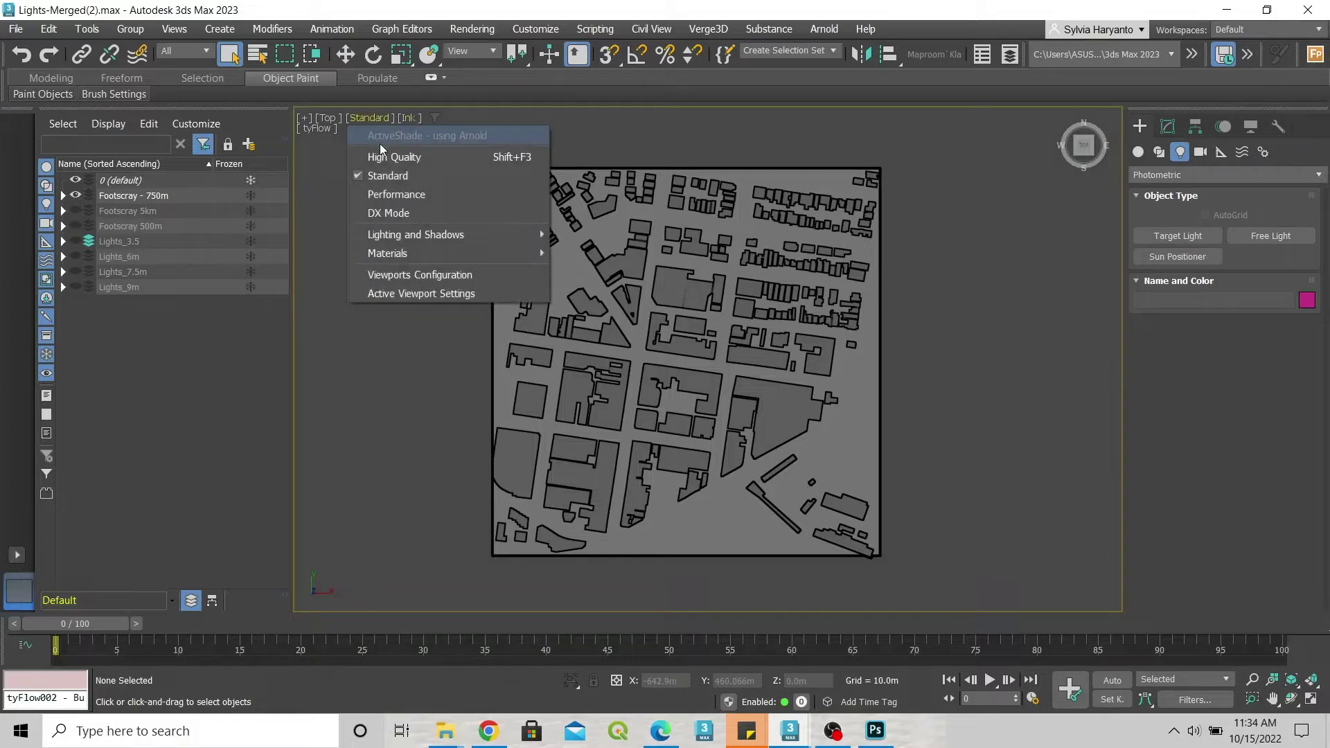
pyautogui.click(385, 156)
# Step: Toggle between High Quality and Standard to check the light glows, ending in Standard
pyautogui.hotkey('shift', 'F3')
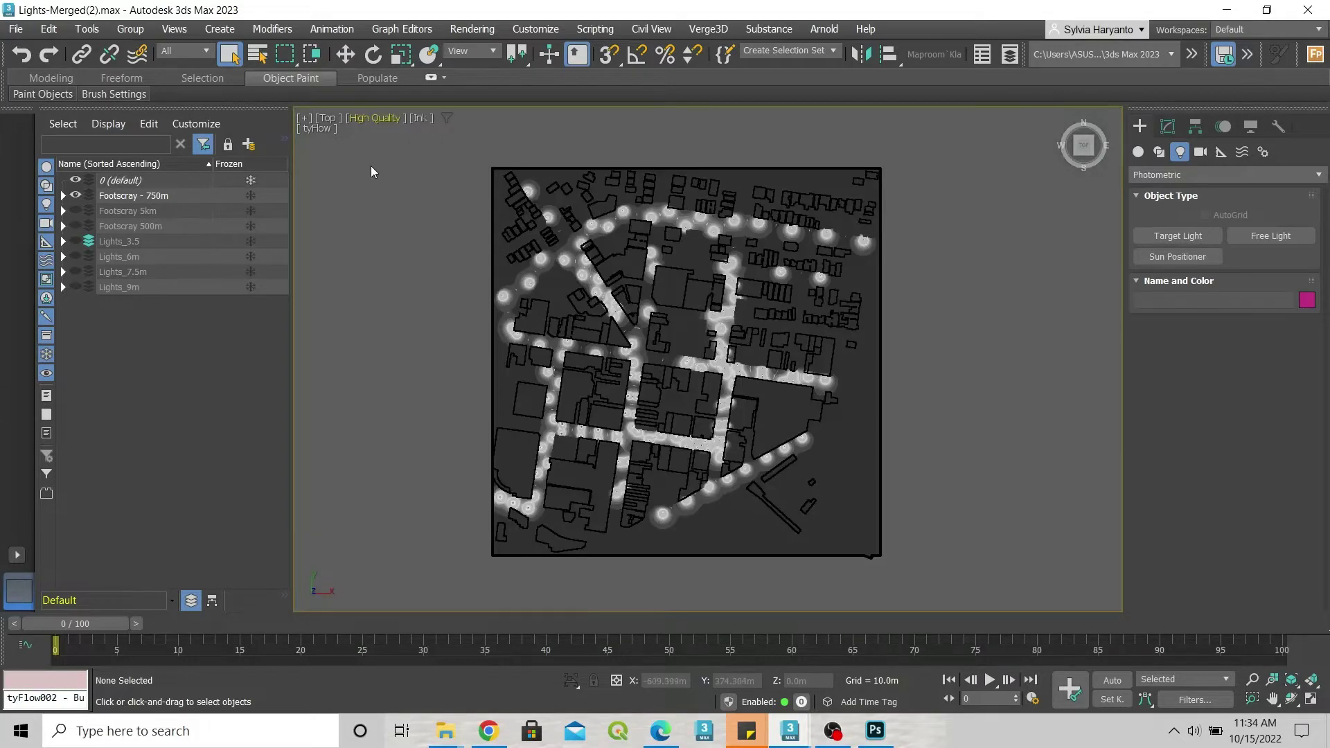
pyautogui.click(372, 118)
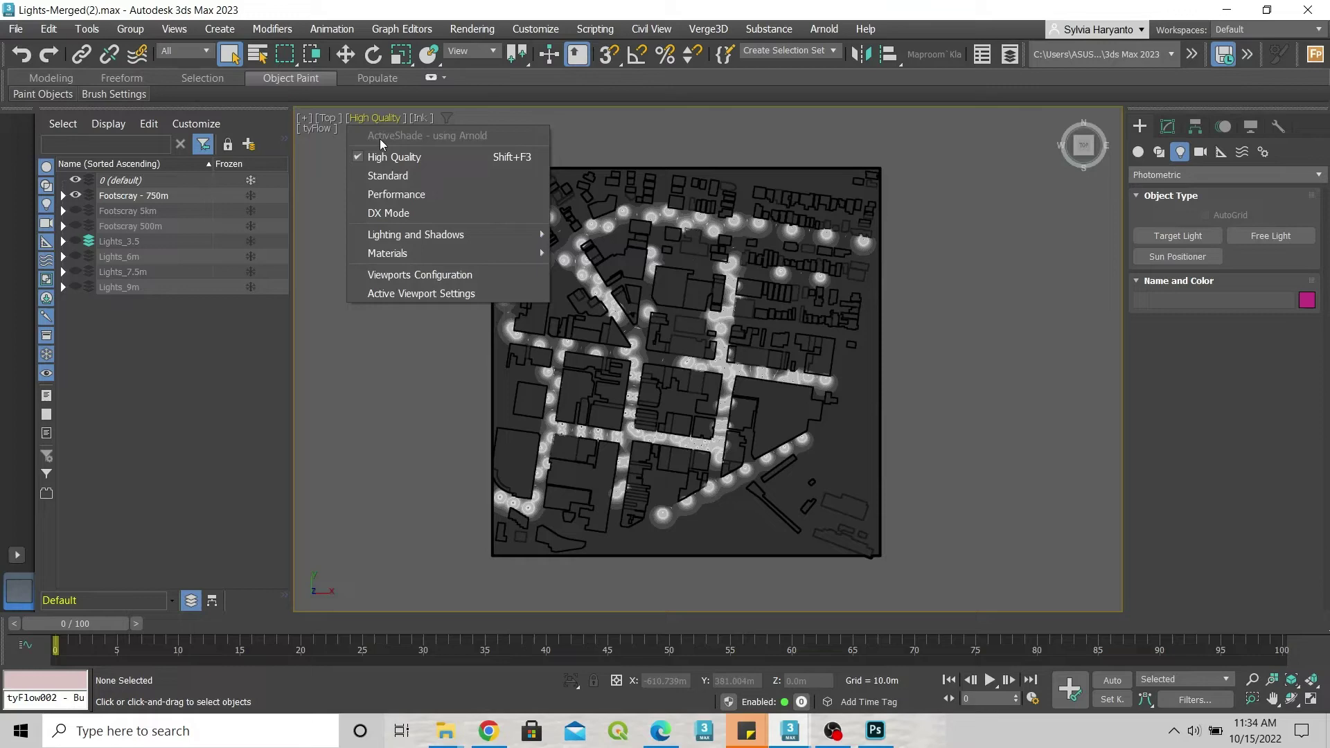
pyautogui.click(388, 176)
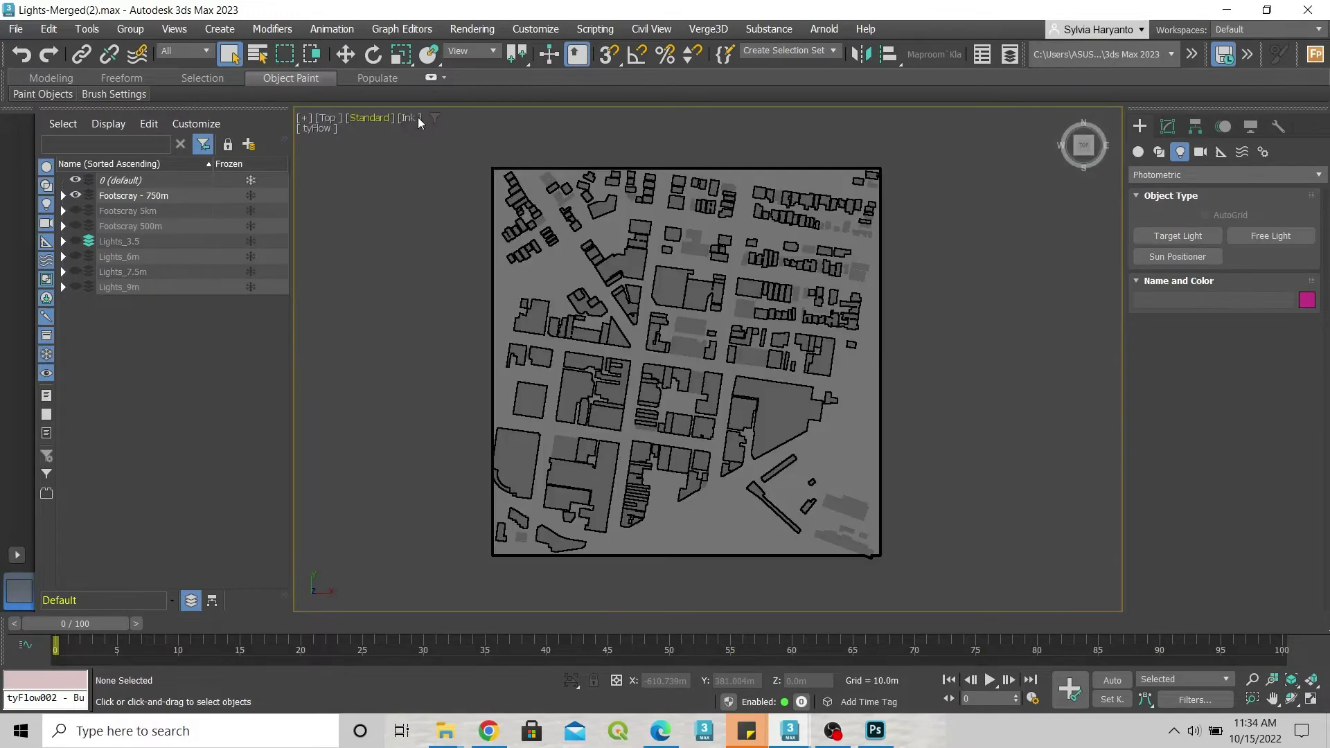
pyautogui.click(412, 118)
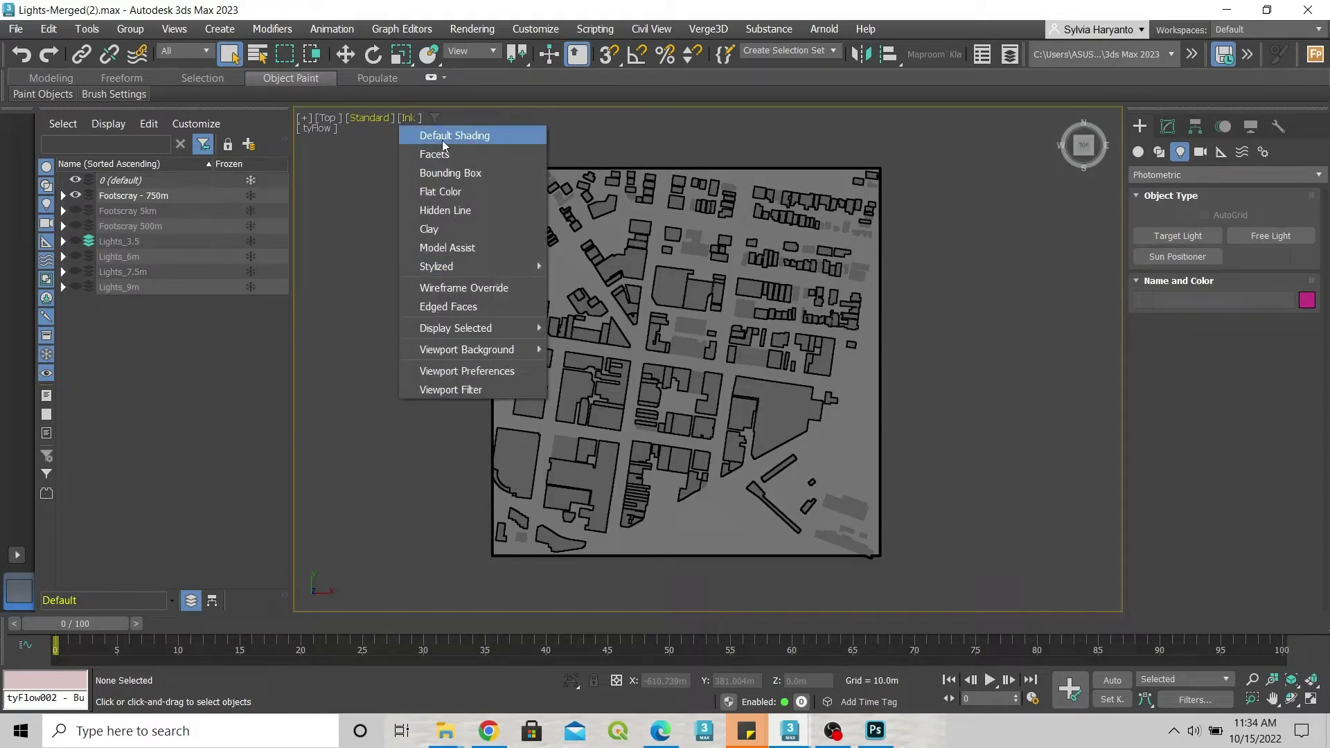
pyautogui.moveTo(468, 266)
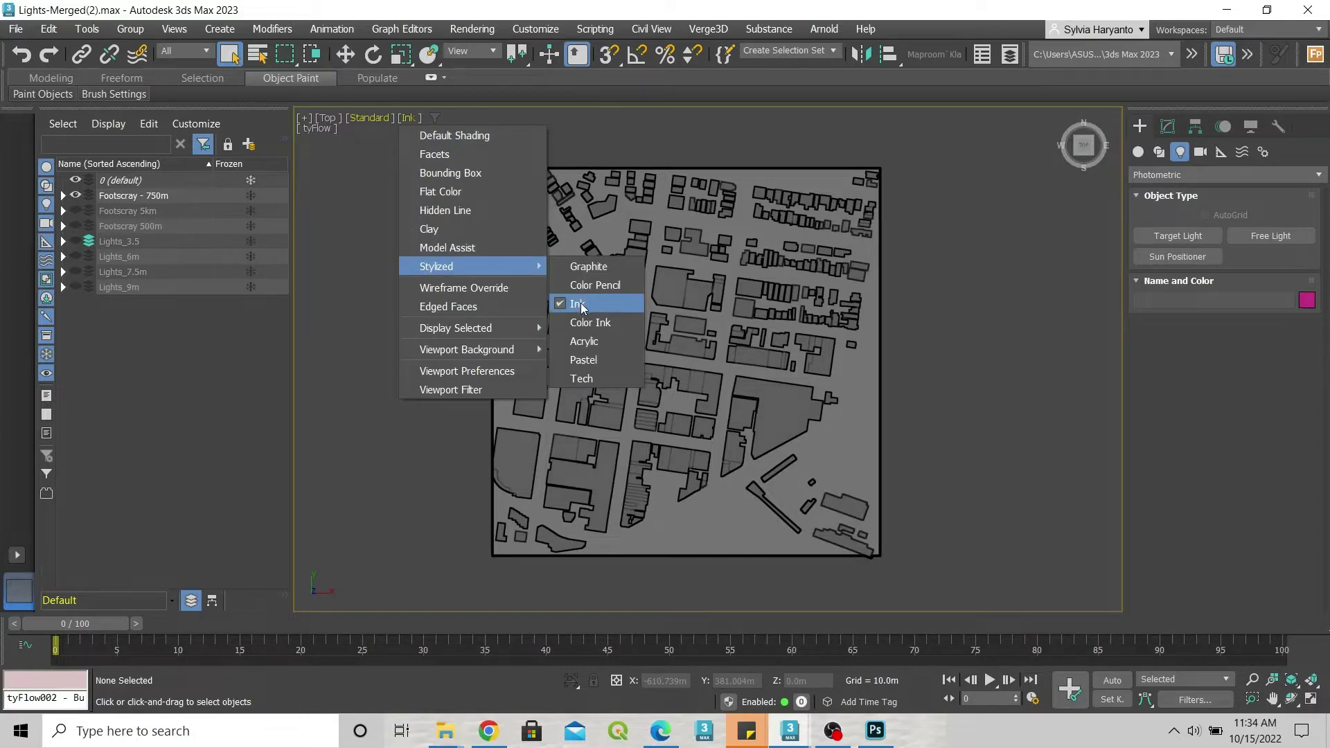
pyautogui.click(379, 122)
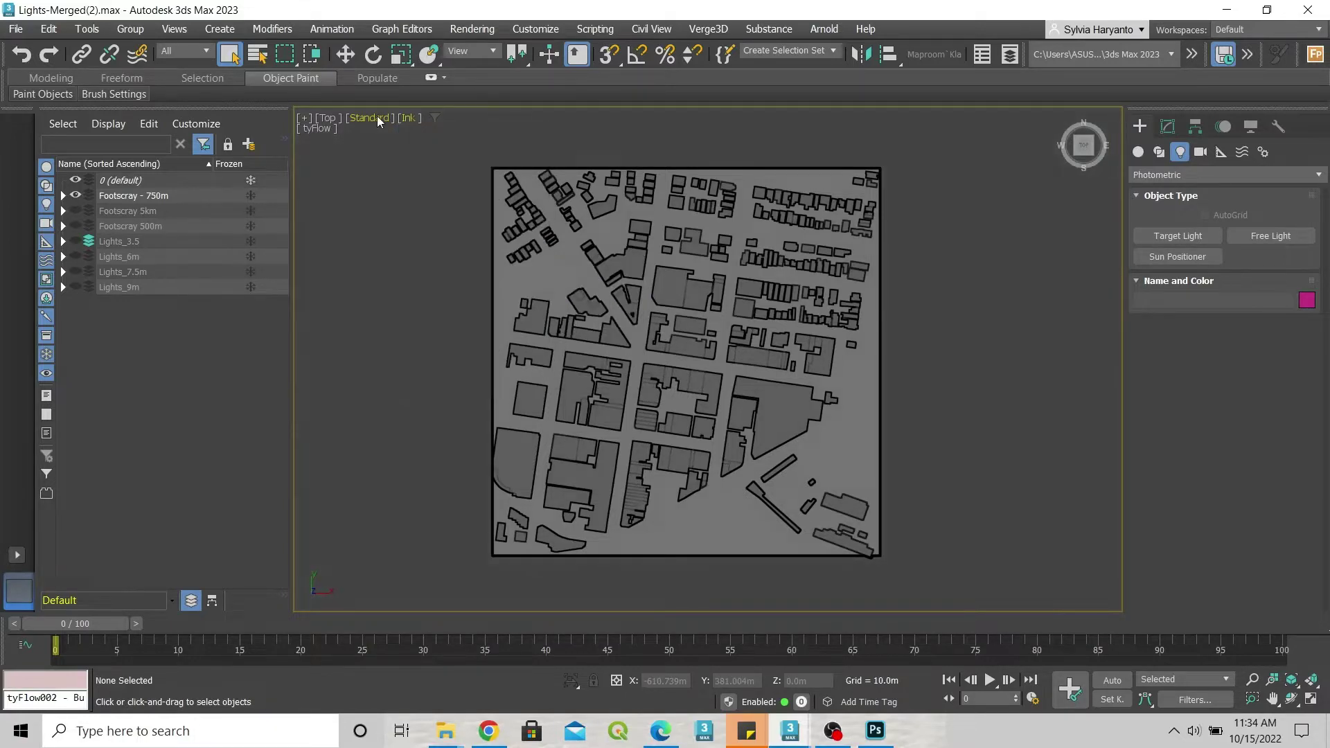
pyautogui.click(392, 157)
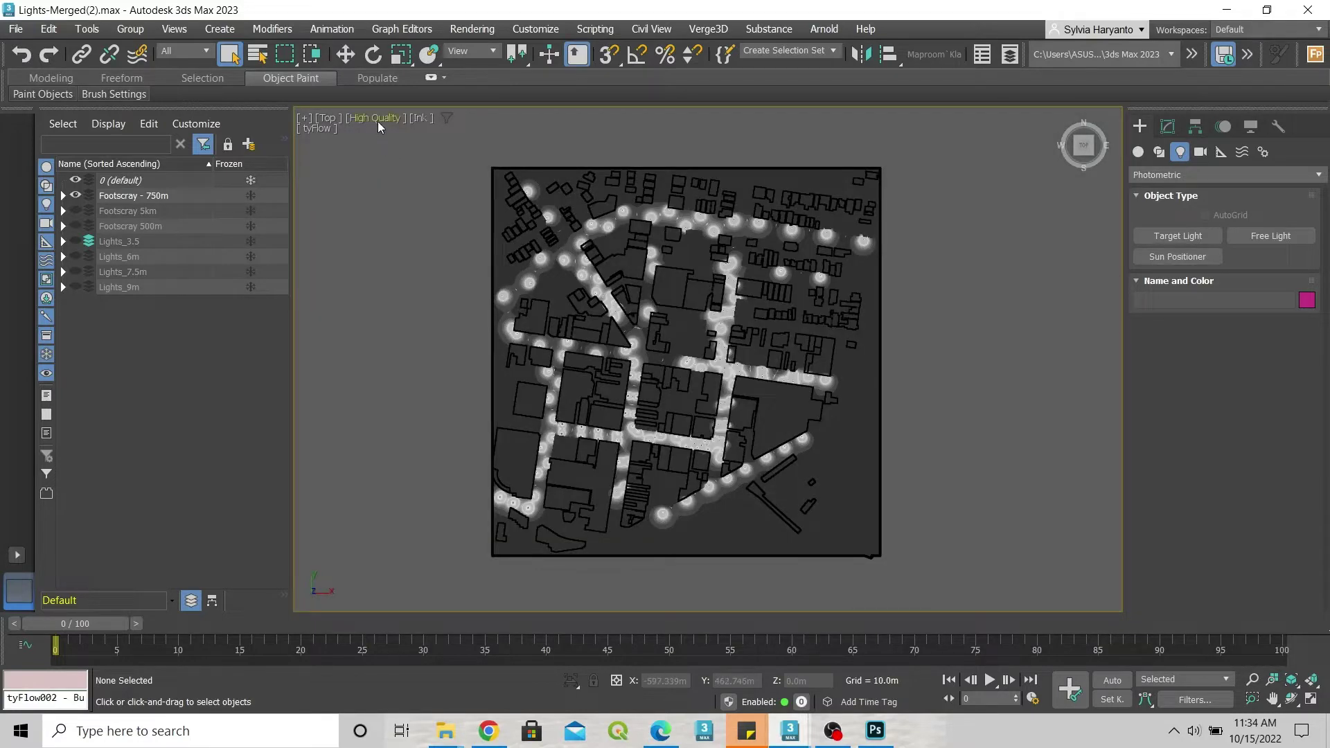
pyautogui.click(377, 118)
pyautogui.click(393, 175)
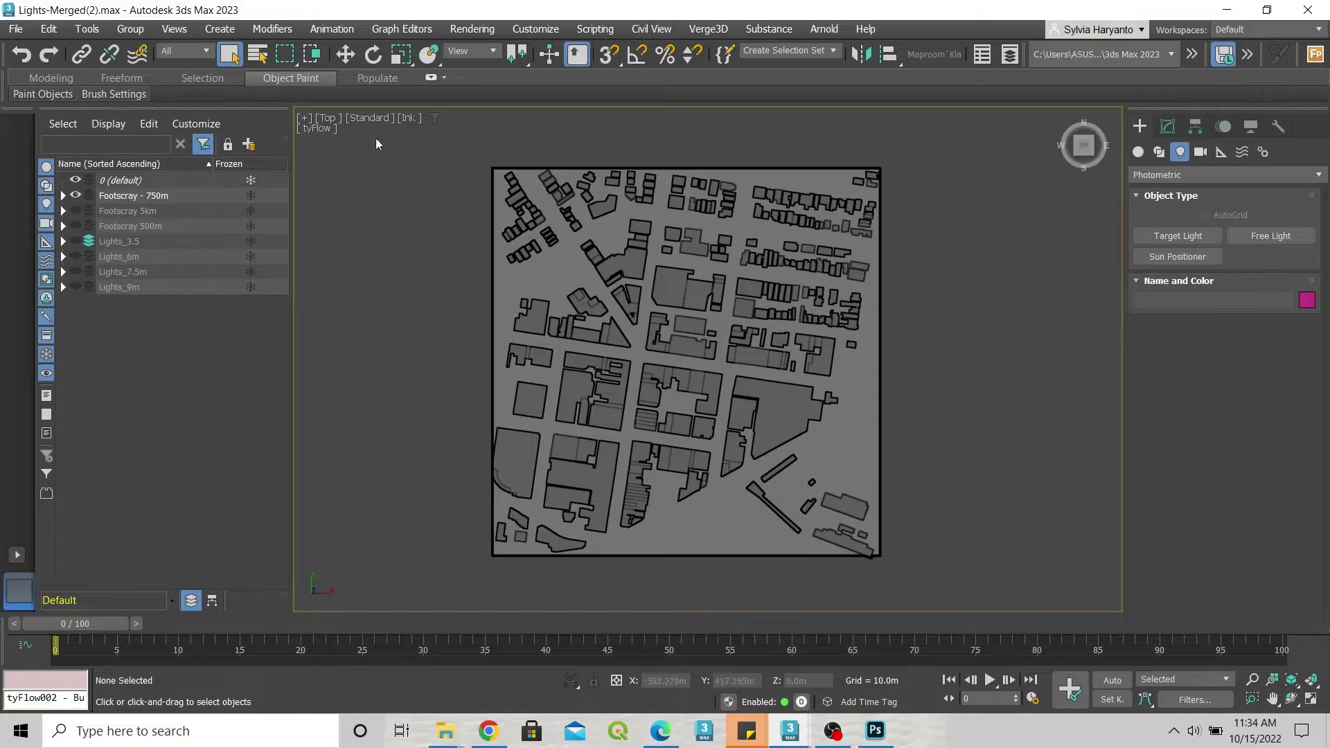
# Step: Render the top view of the map and move the rendered frame window aside
pyautogui.click(472, 28)
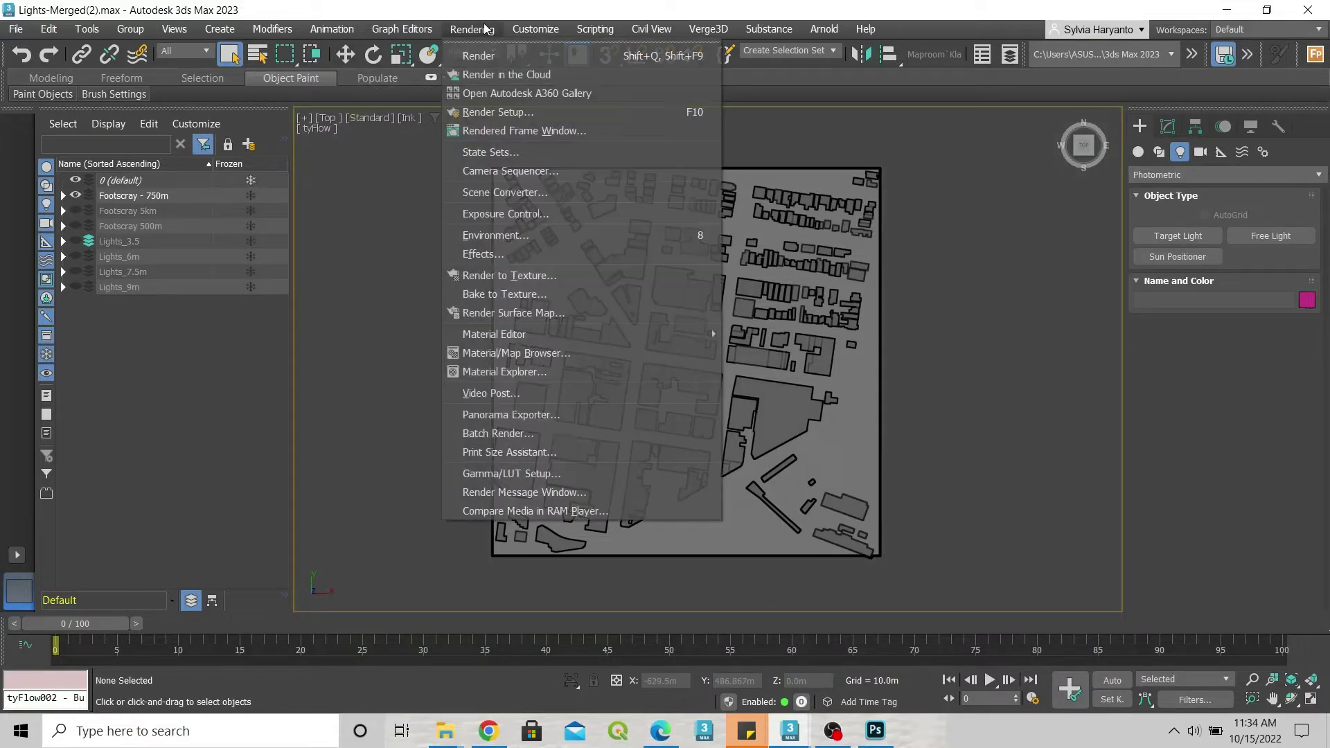
pyautogui.click(554, 54)
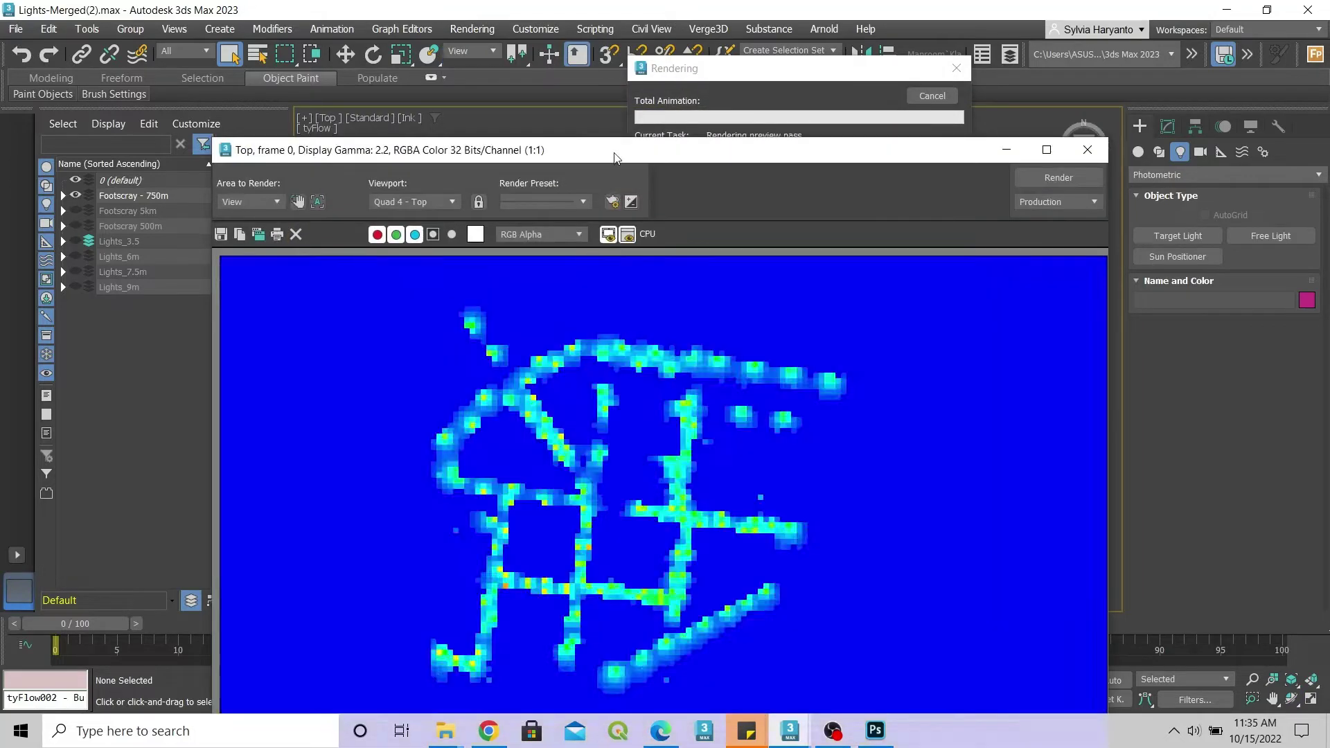
pyautogui.moveTo(614, 158); pyautogui.dragTo(565, 70)
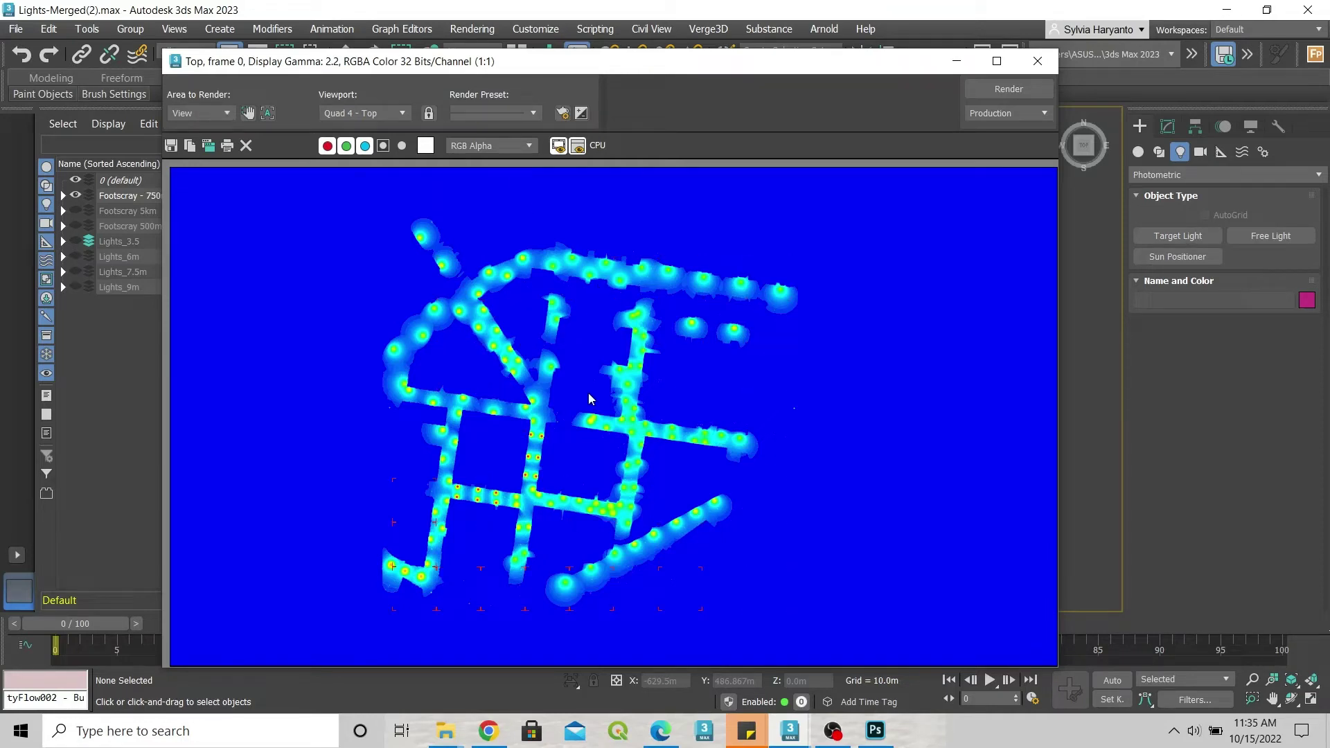
pyautogui.scroll(-2, 589, 398)
pyautogui.scroll(2, 601, 416)
# Step: Close the rendered frame and open Environment and Effects for the exposure settings
pyautogui.click(1040, 63)
pyautogui.click(472, 28)
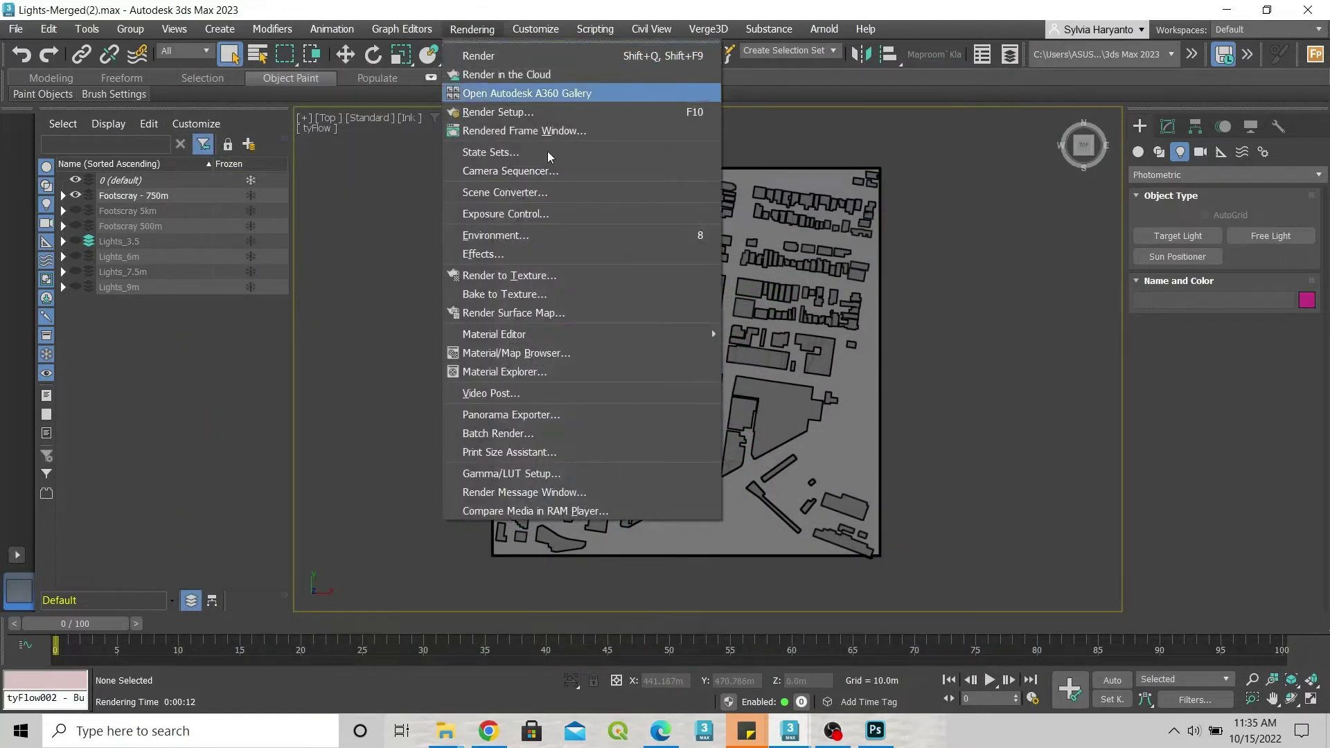
pyautogui.click(532, 235)
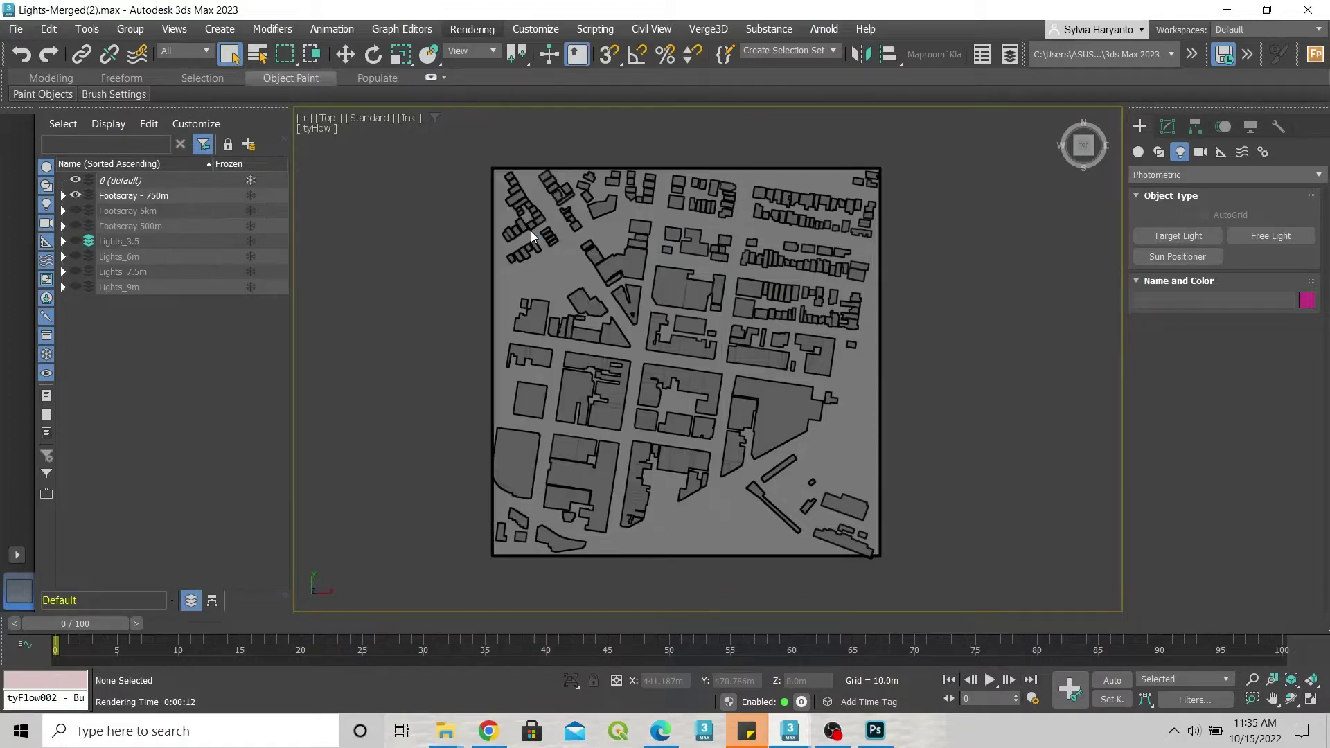
pyautogui.click(312, 337)
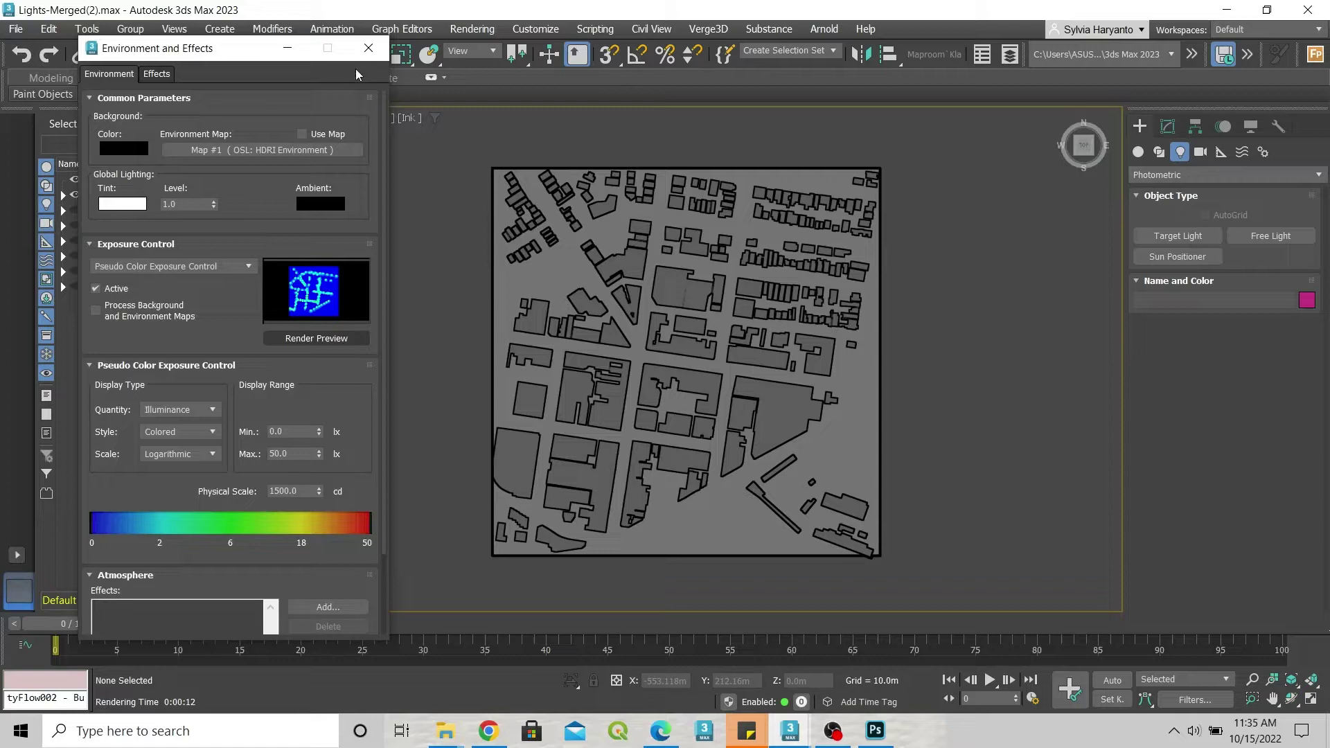
pyautogui.click(208, 266)
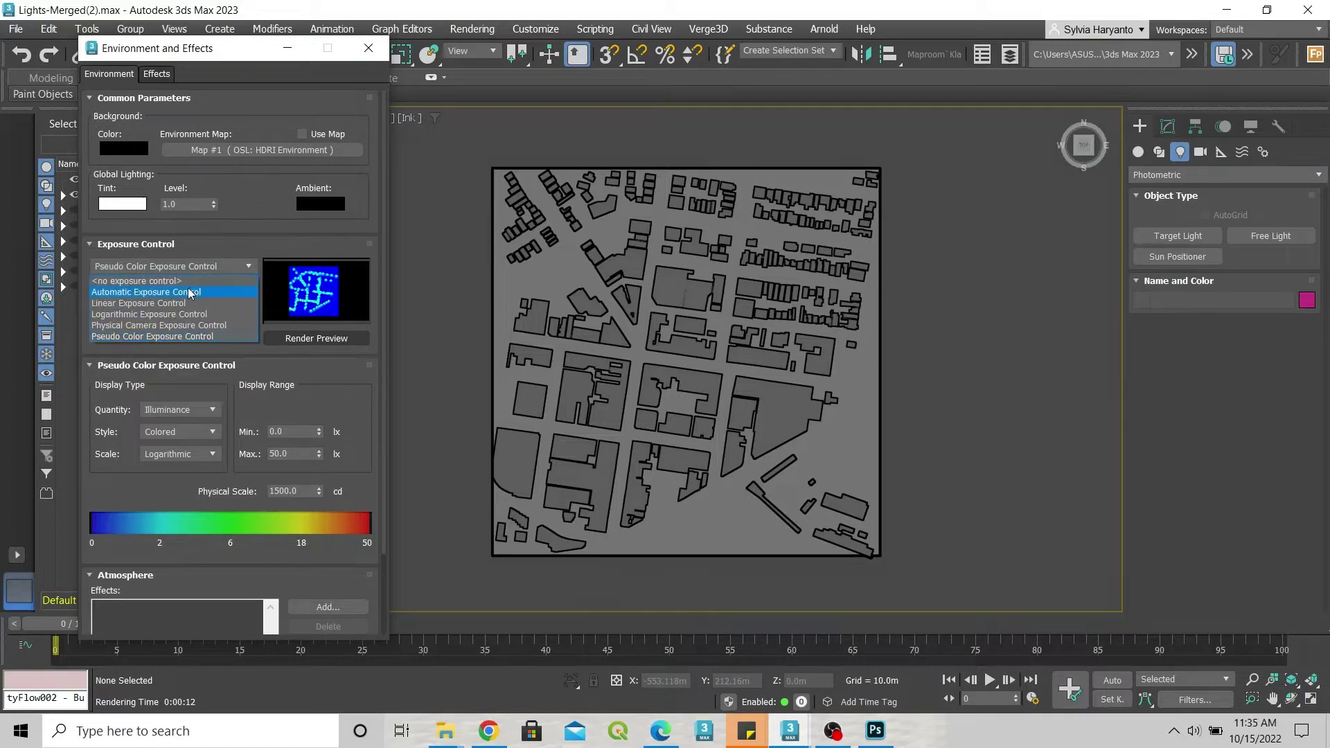
pyautogui.click(173, 329)
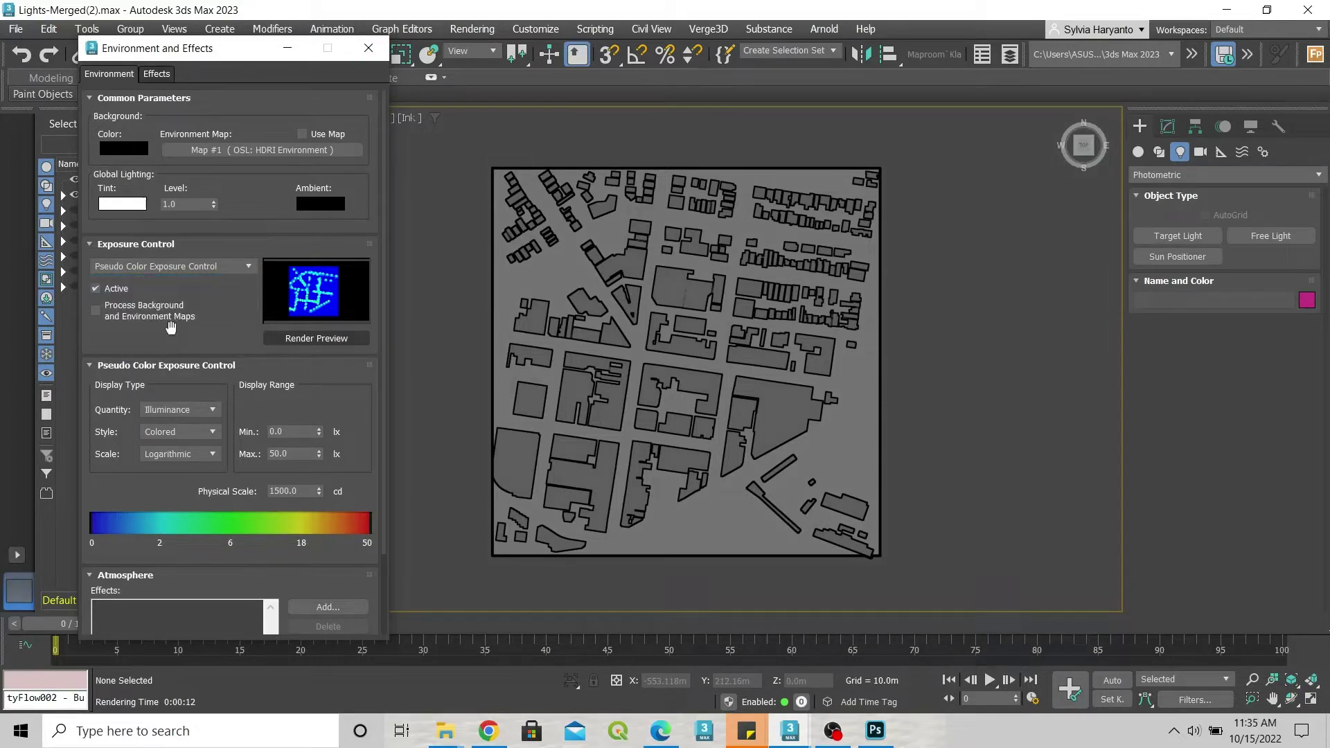
pyautogui.click(205, 268)
pyautogui.click(176, 327)
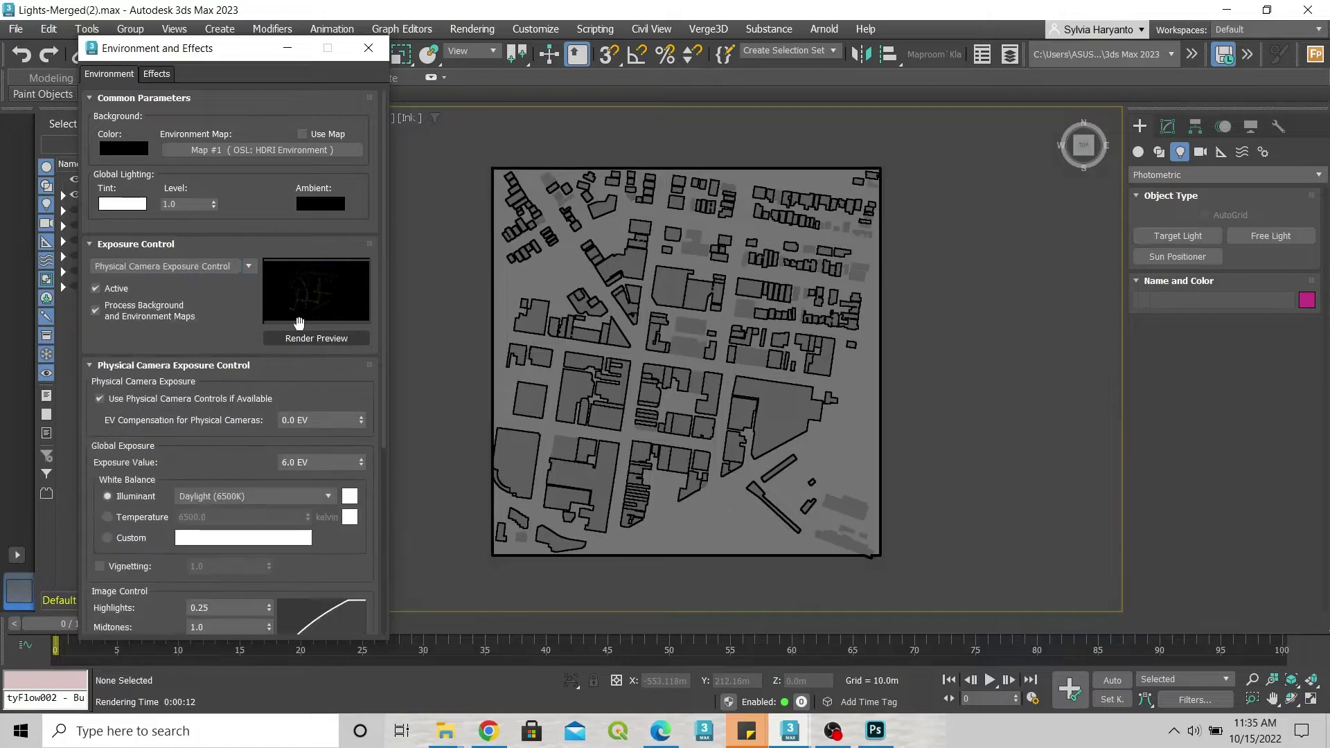
pyautogui.click(316, 338)
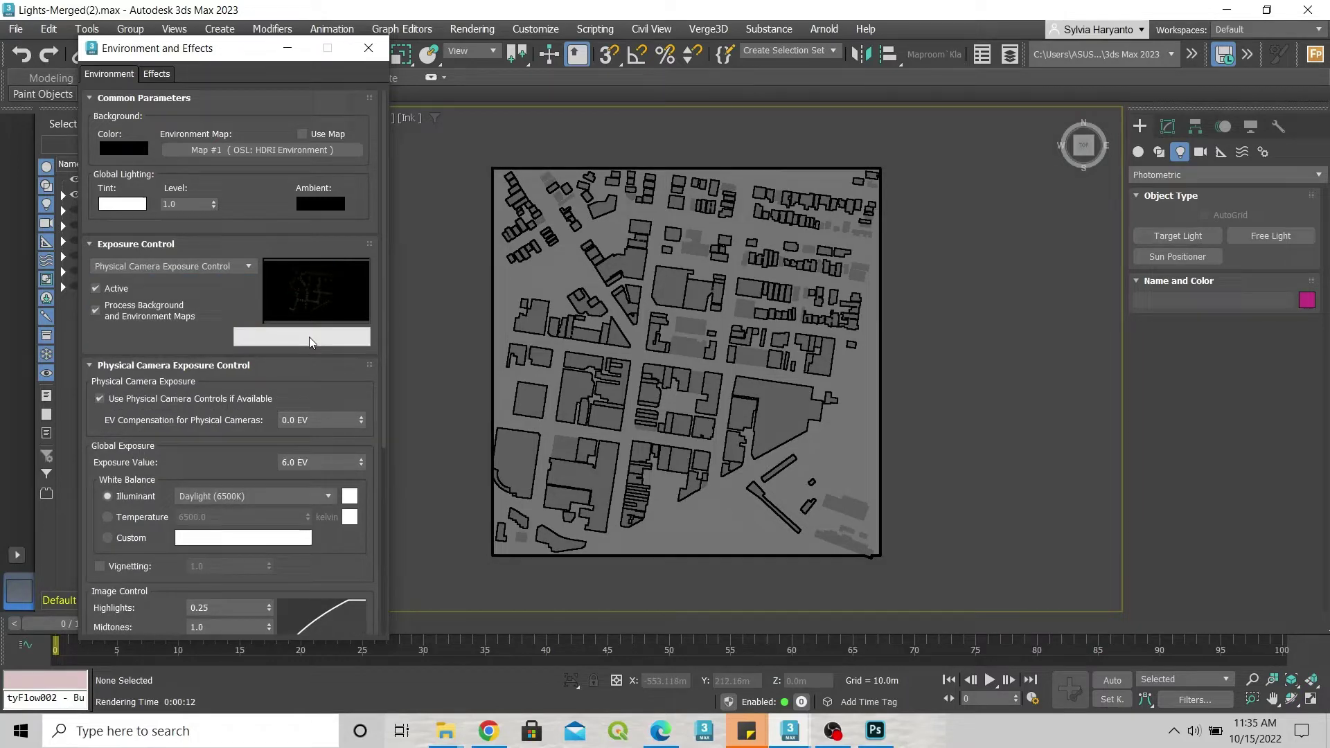
pyautogui.click(189, 267)
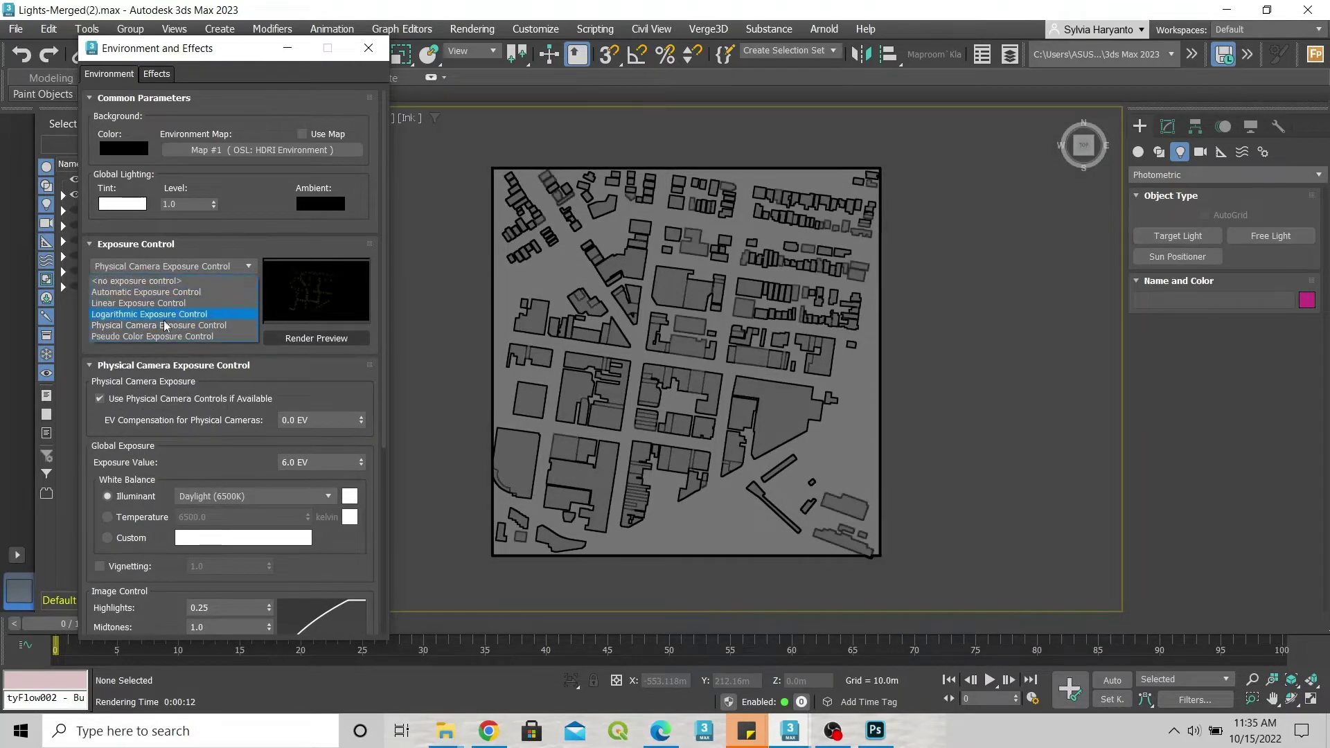
pyautogui.click(156, 341)
pyautogui.click(368, 49)
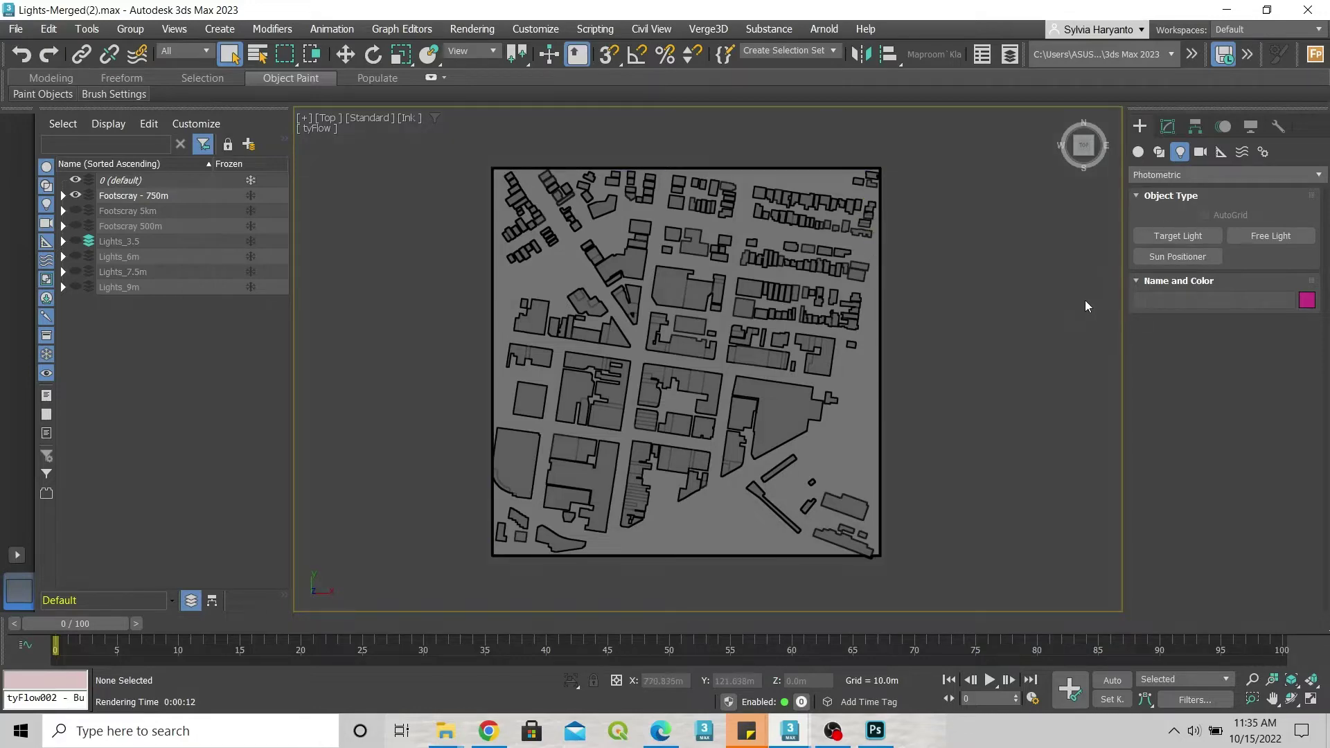
# Step: Confirm OBS Studio is still recording, then minimize it back to the 3ds Max scene
pyautogui.click(832, 731)
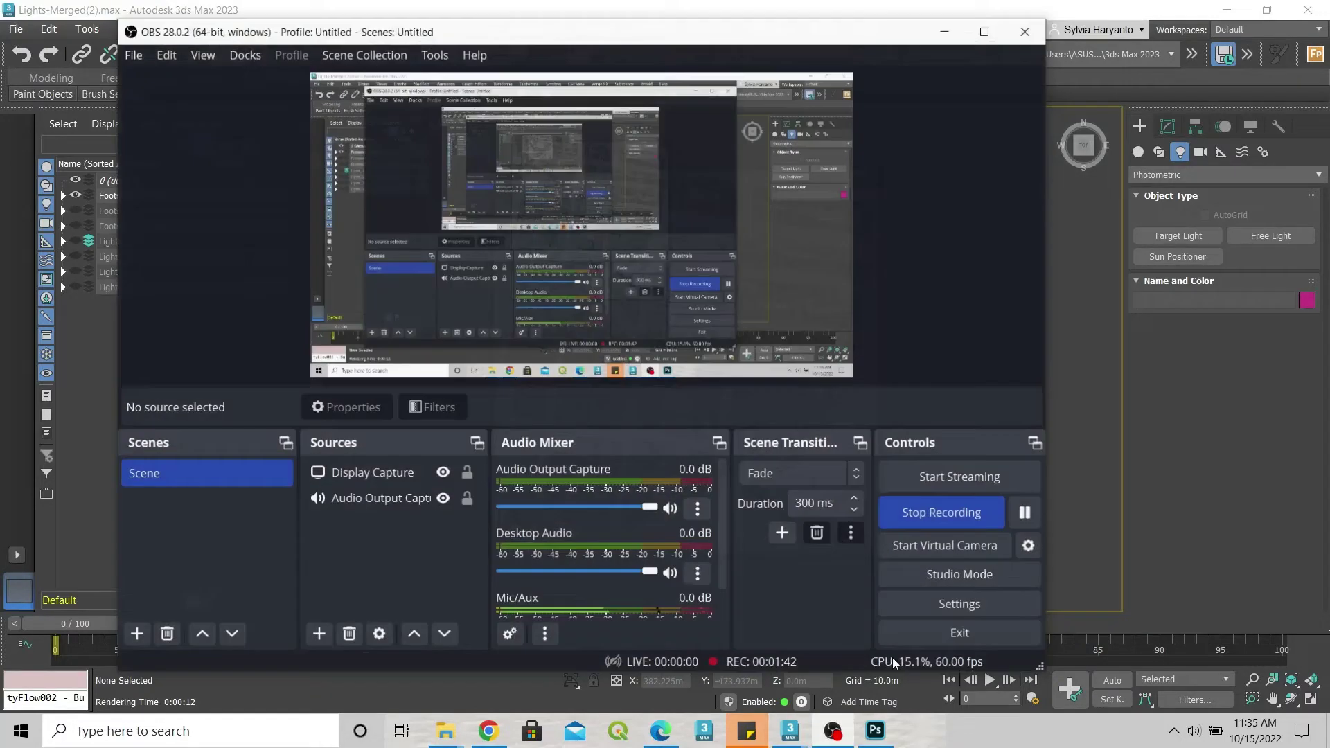
pyautogui.click(1022, 509)
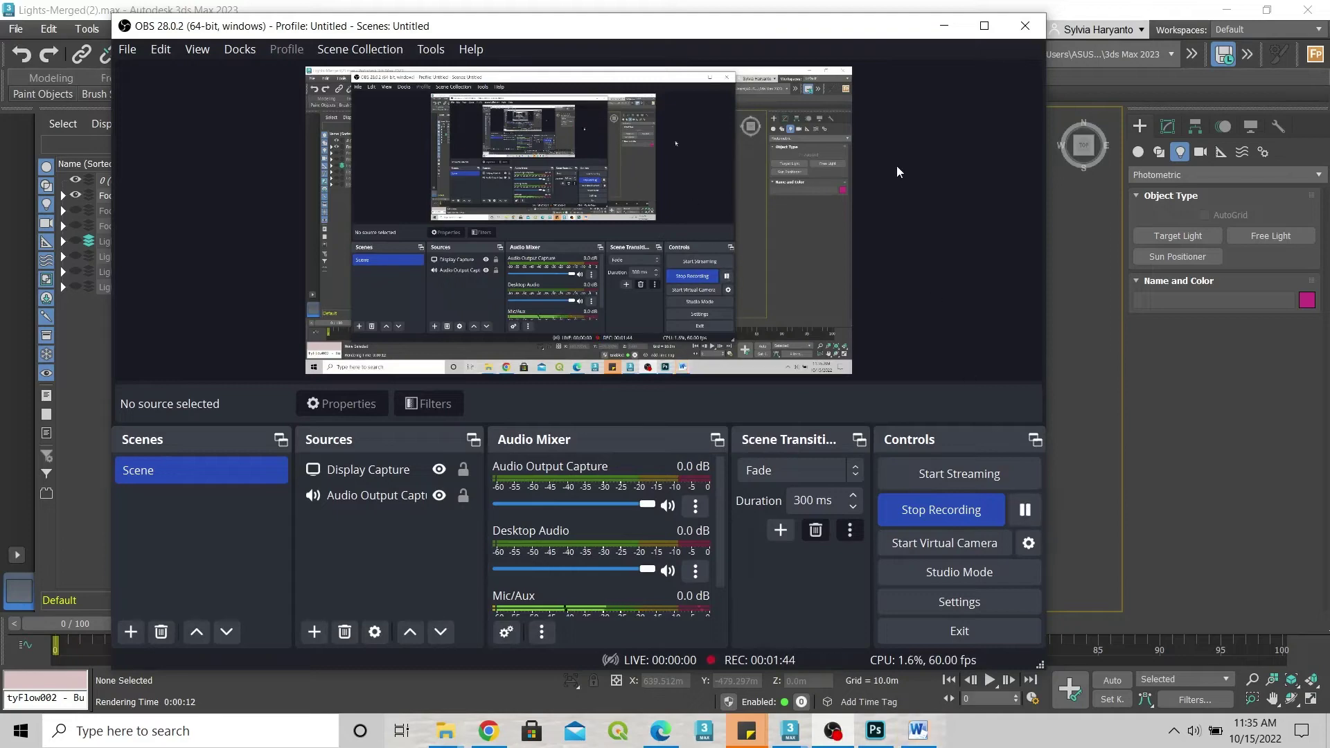
pyautogui.click(945, 25)
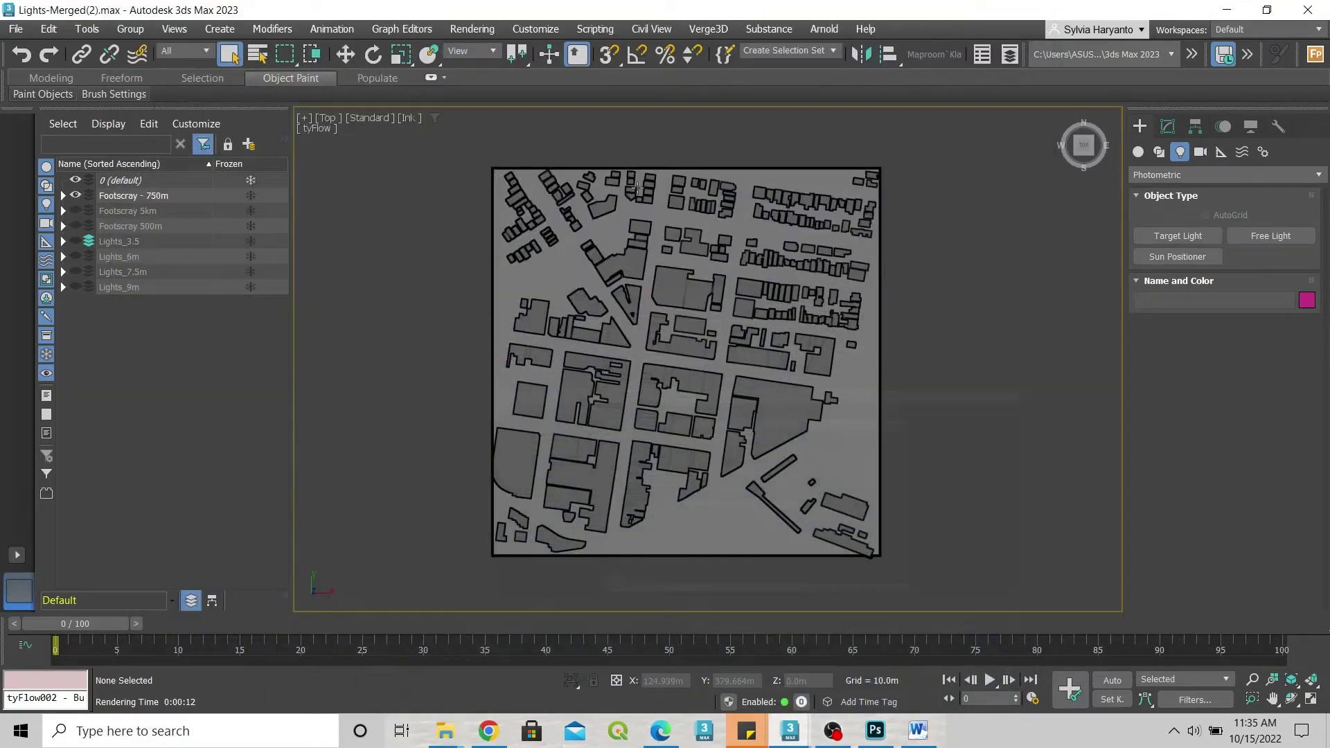
pyautogui.click(370, 118)
pyautogui.click(388, 174)
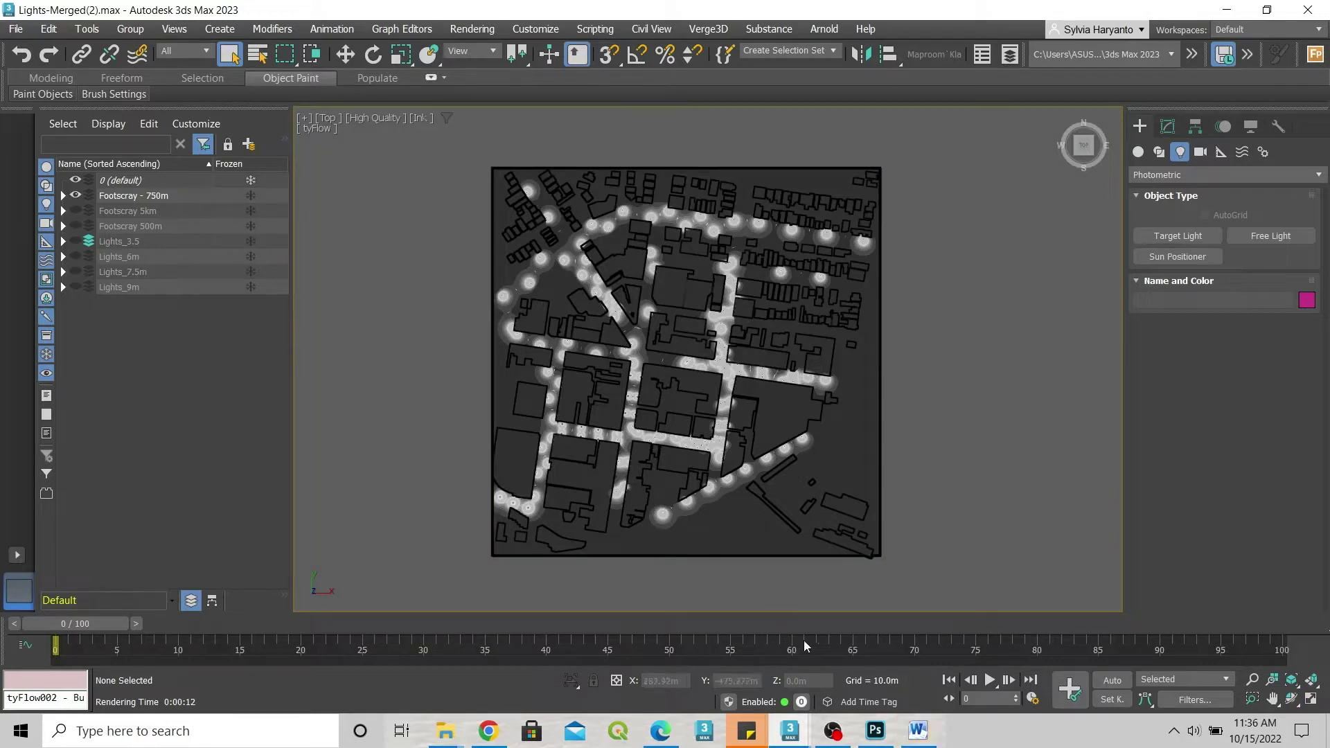
pyautogui.click(835, 730)
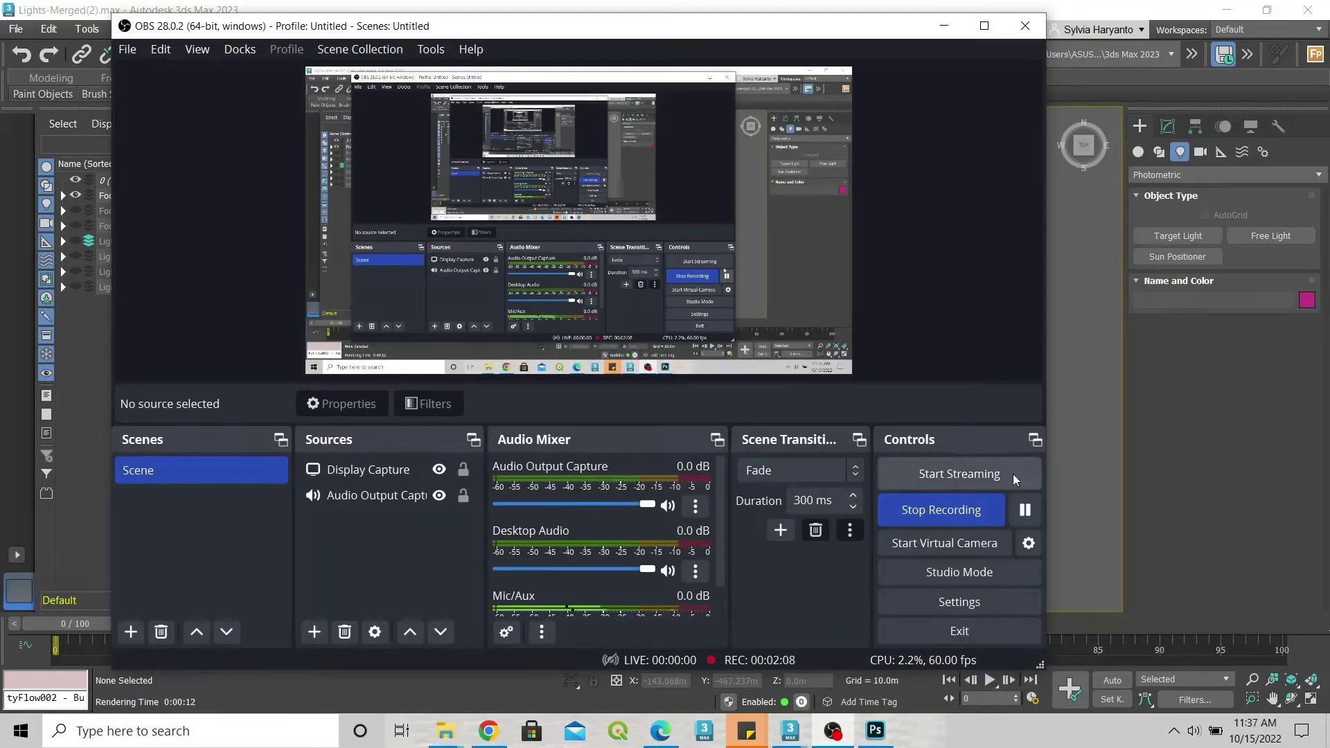
pyautogui.click(943, 25)
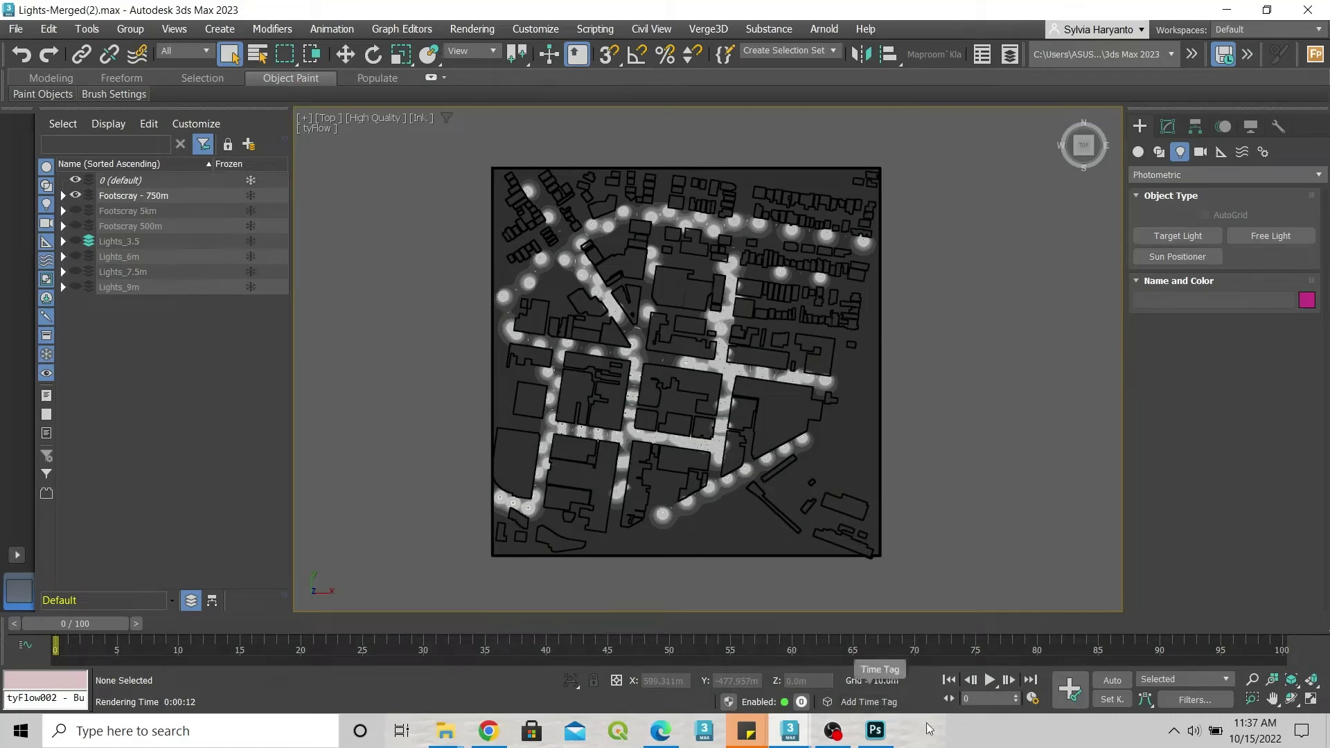
# Step: Bring Photoshop forward and compare the unlit 1.png and lit 2.png map tabs
pyautogui.click(879, 735)
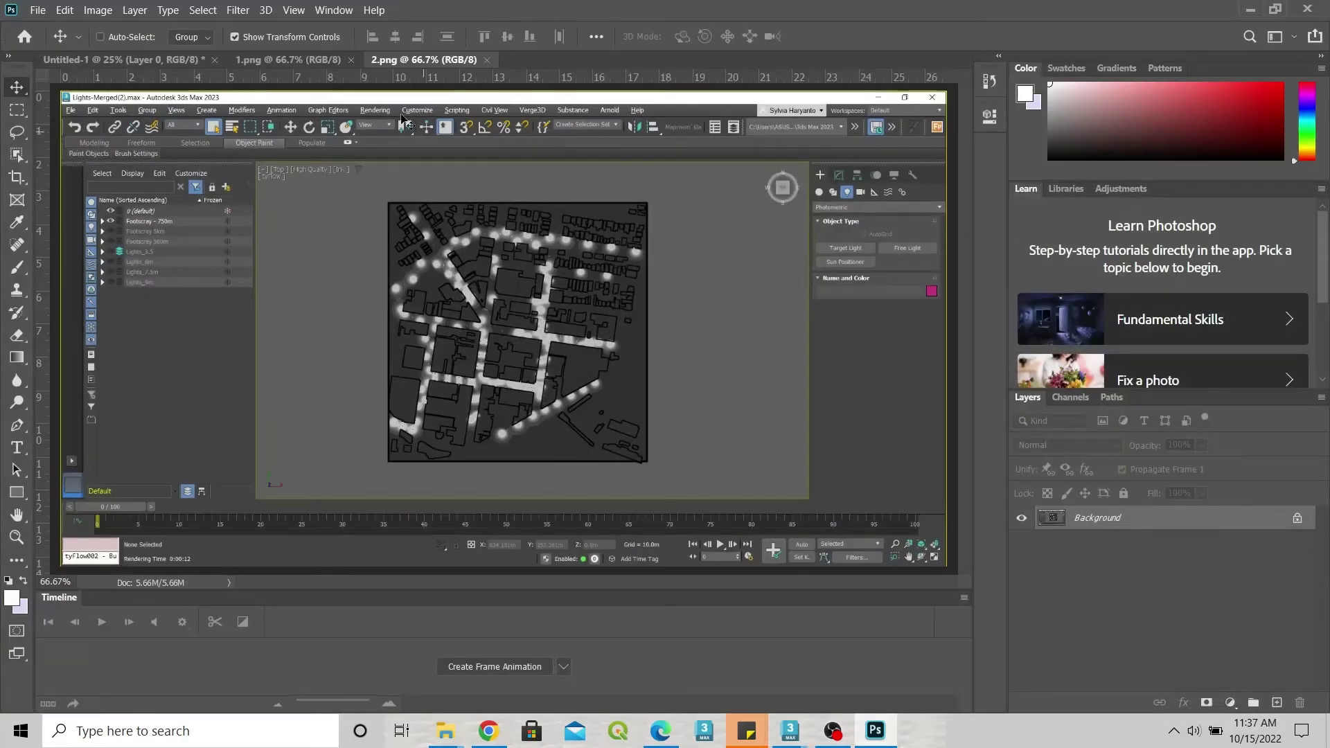
pyautogui.click(160, 60)
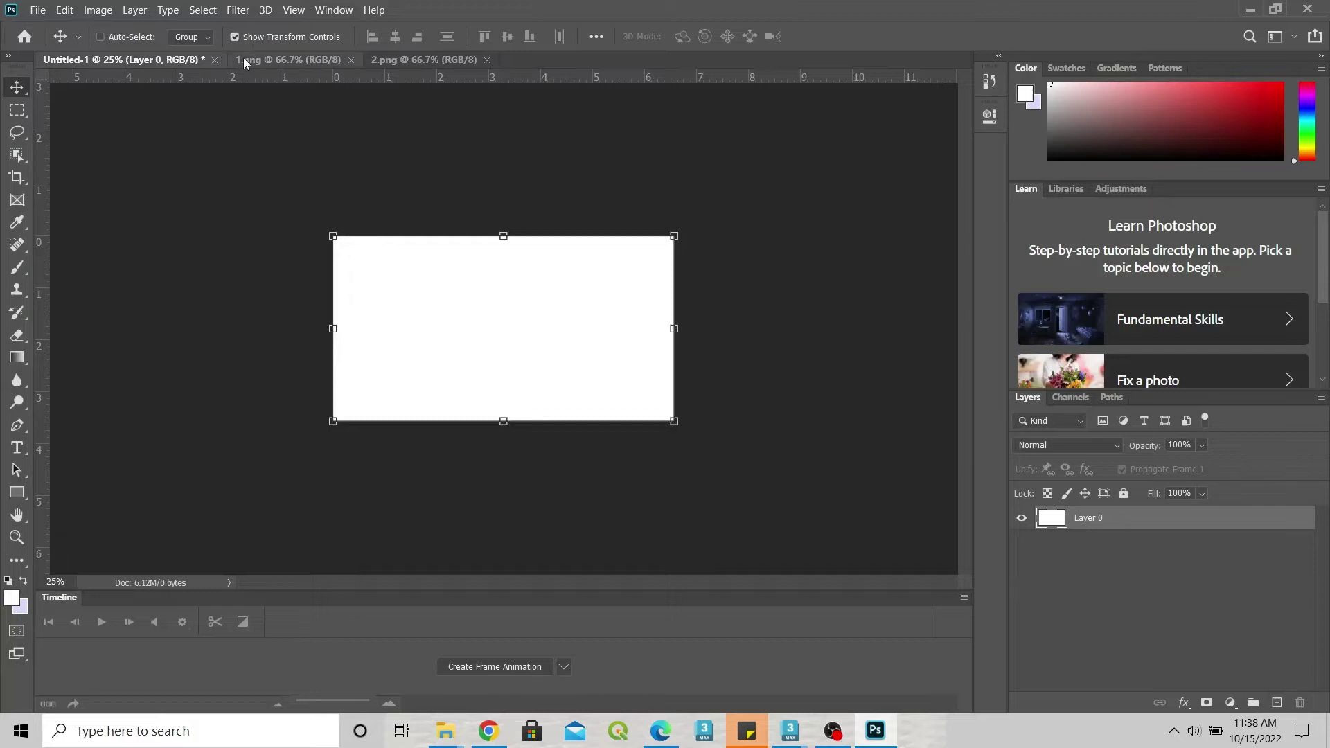
pyautogui.click(281, 59)
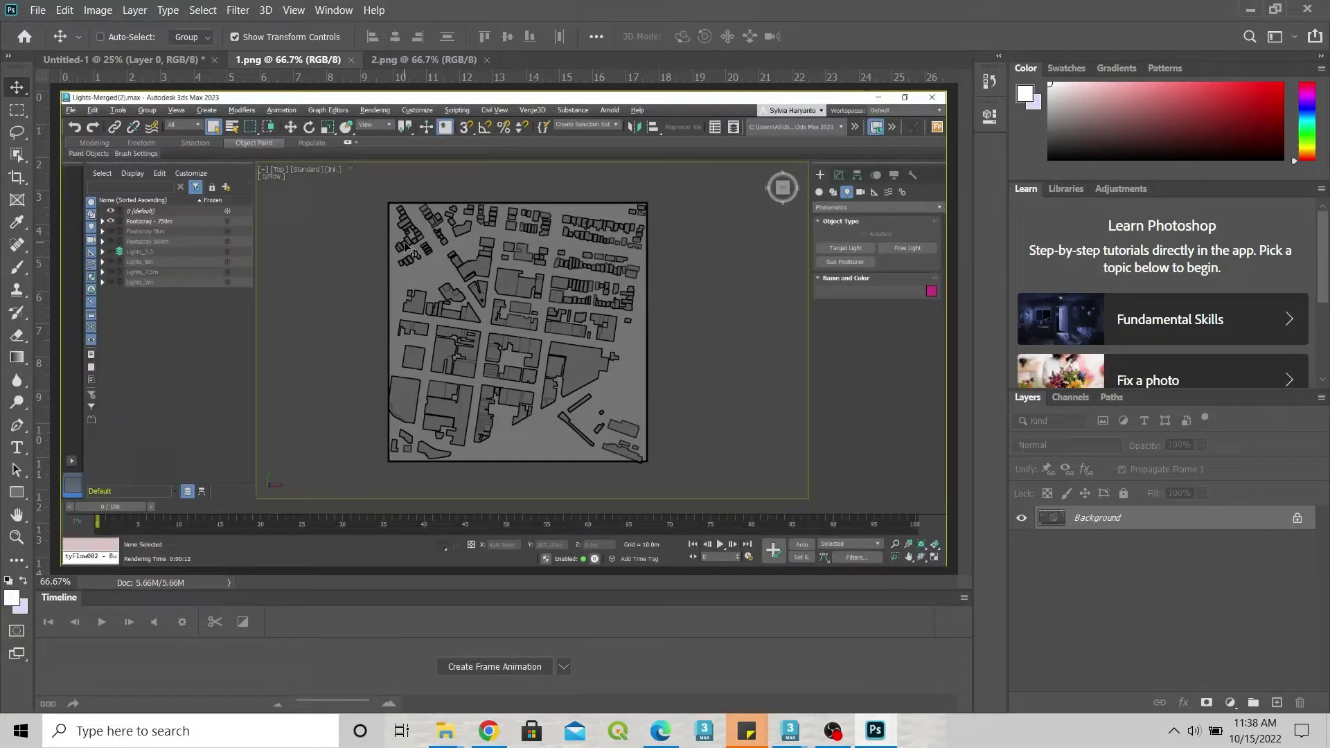
pyautogui.click(422, 61)
pyautogui.click(301, 58)
pyautogui.click(402, 62)
pyautogui.click(292, 59)
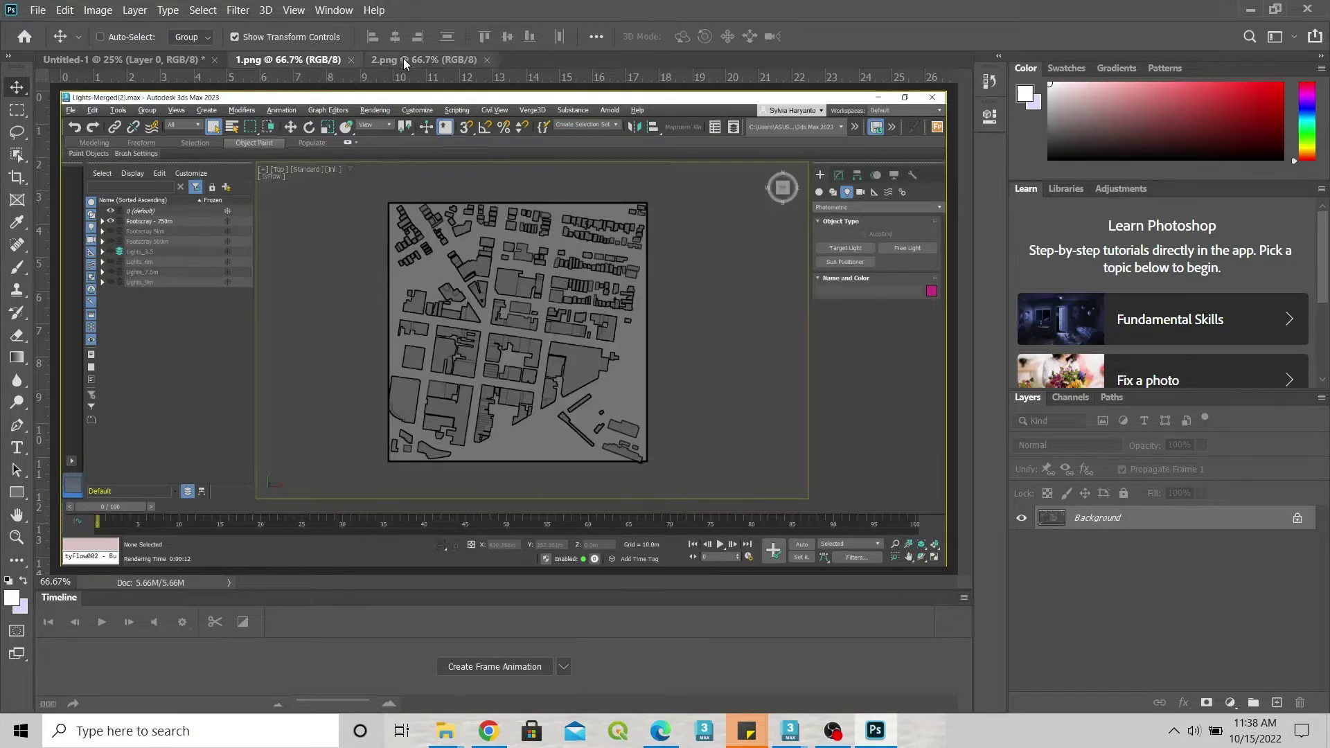
pyautogui.click(410, 60)
pyautogui.click(291, 59)
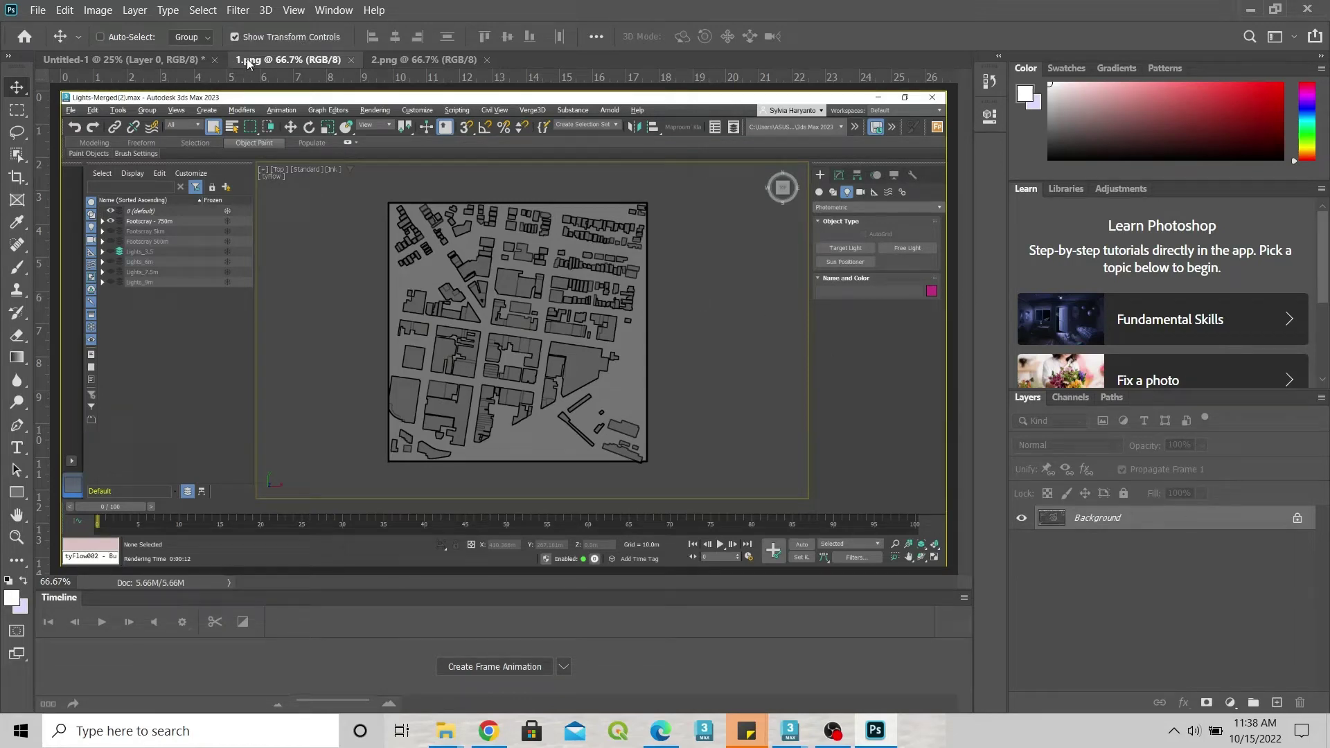
# Step: Float 1.png in its own window and select the blank Untitled-1 canvas
pyautogui.moveTo(238, 61); pyautogui.dragTo(298, 460)
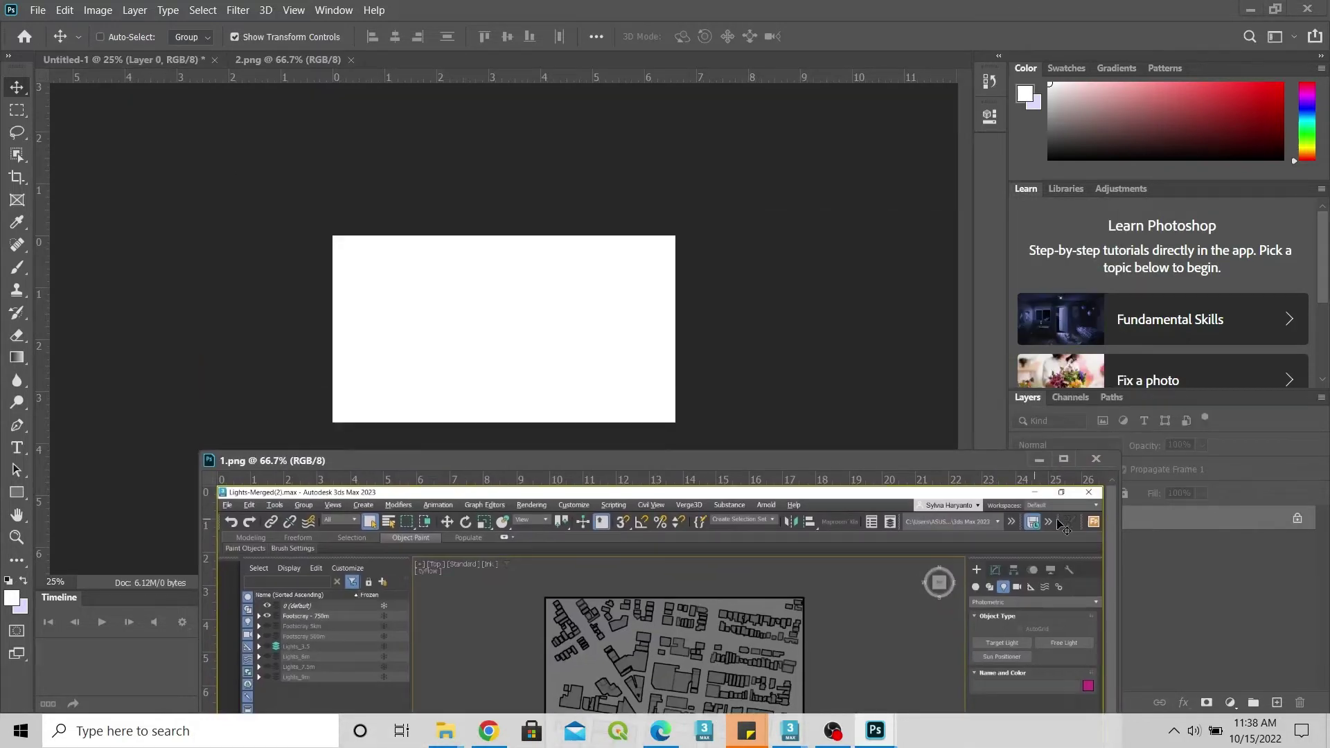
pyautogui.click(343, 263)
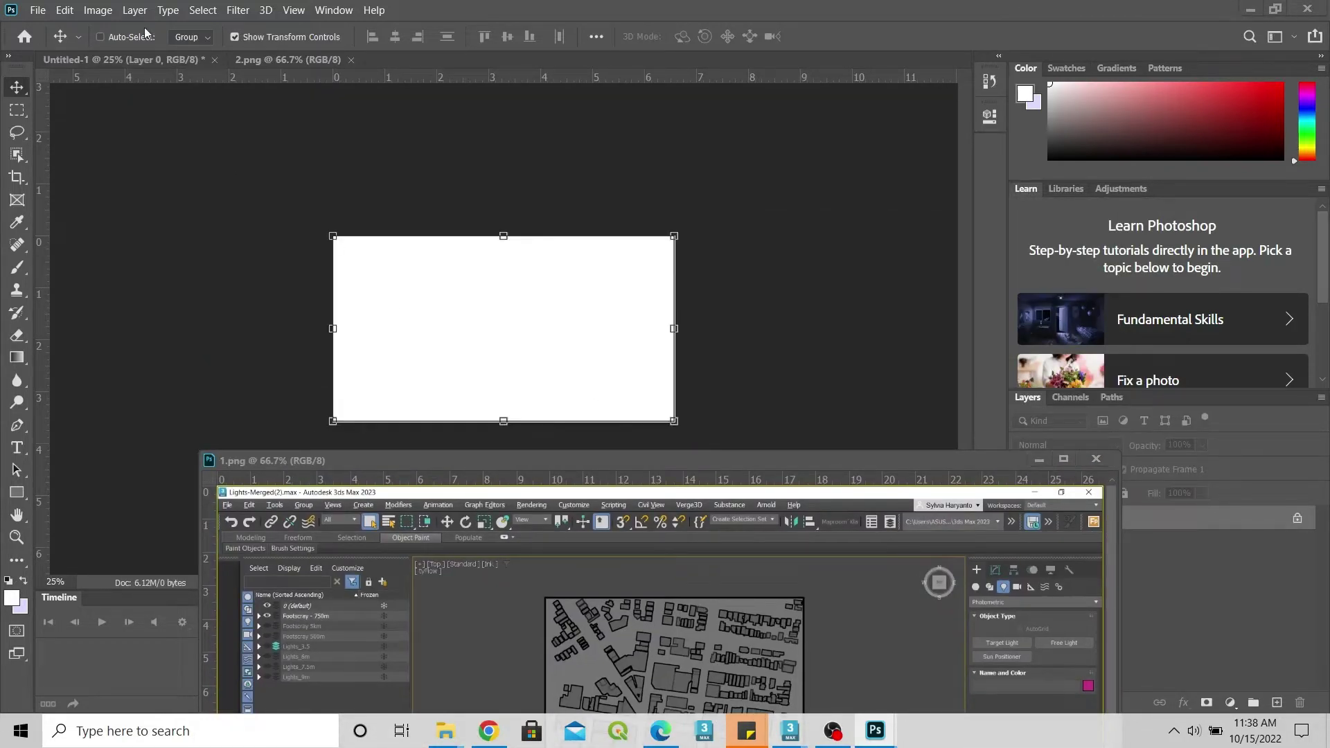
pyautogui.click(98, 10)
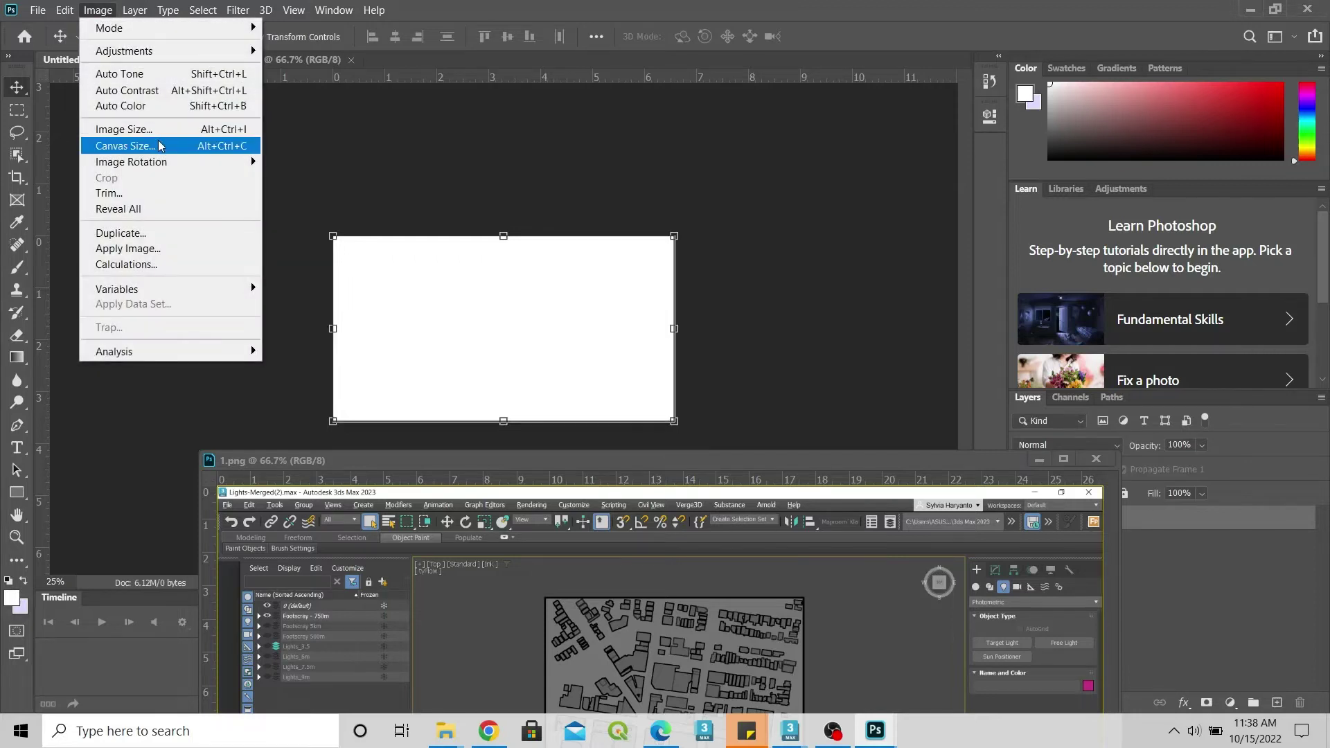
pyautogui.click(125, 146)
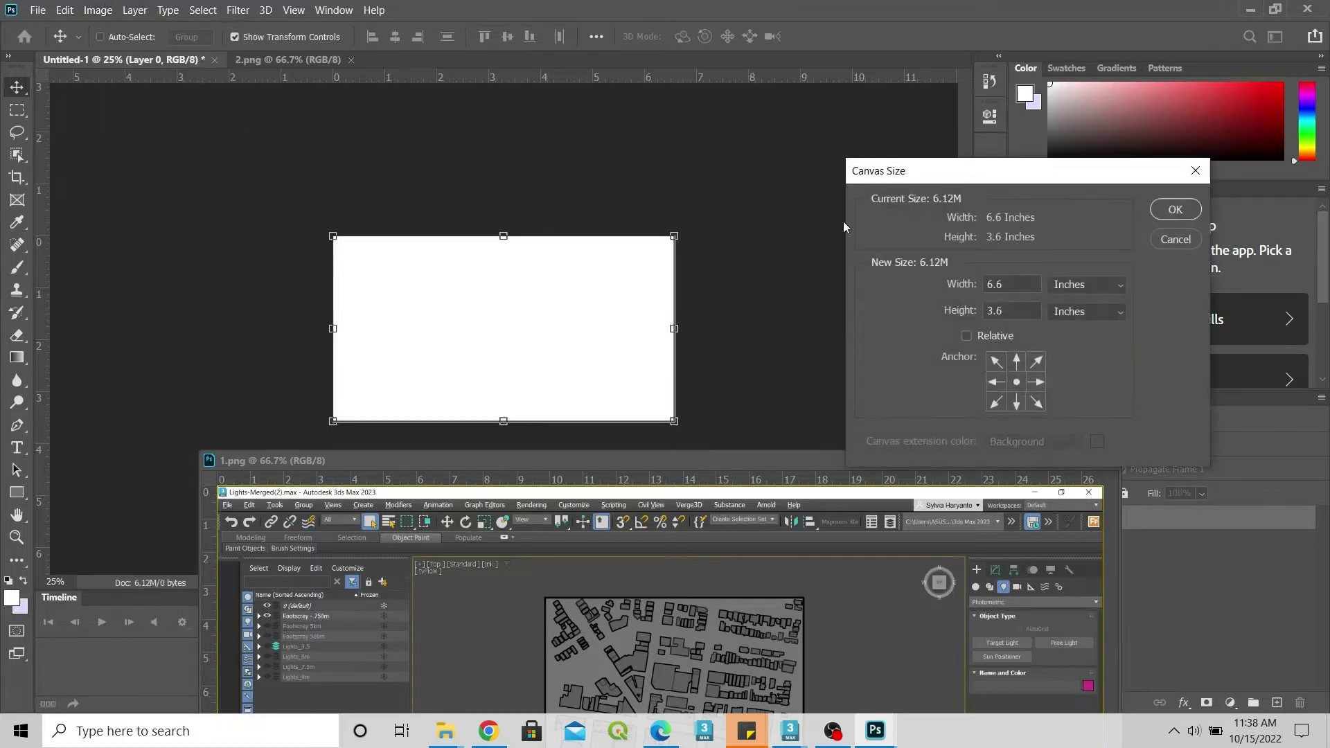
pyautogui.moveTo(1018, 184); pyautogui.dragTo(938, 25)
pyautogui.click(1005, 127)
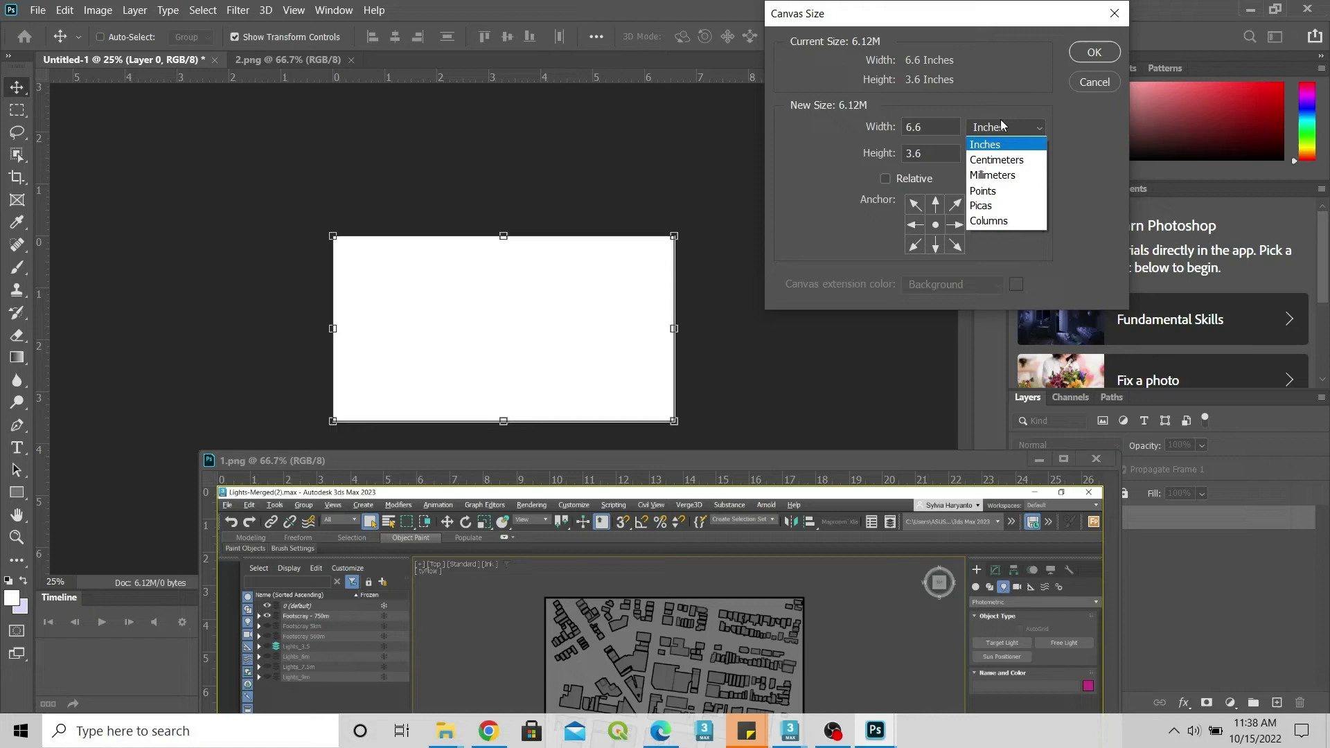
pyautogui.click(983, 161)
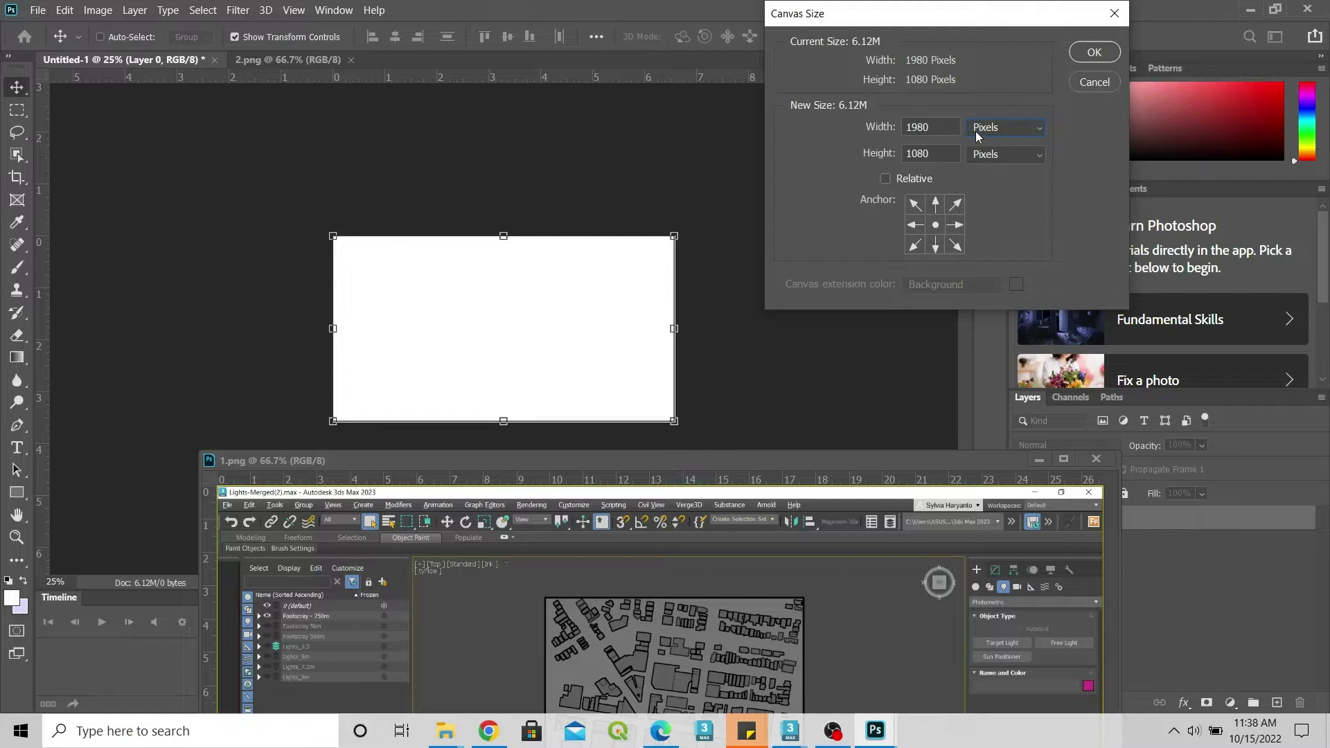
pyautogui.click(1006, 127)
pyautogui.click(995, 191)
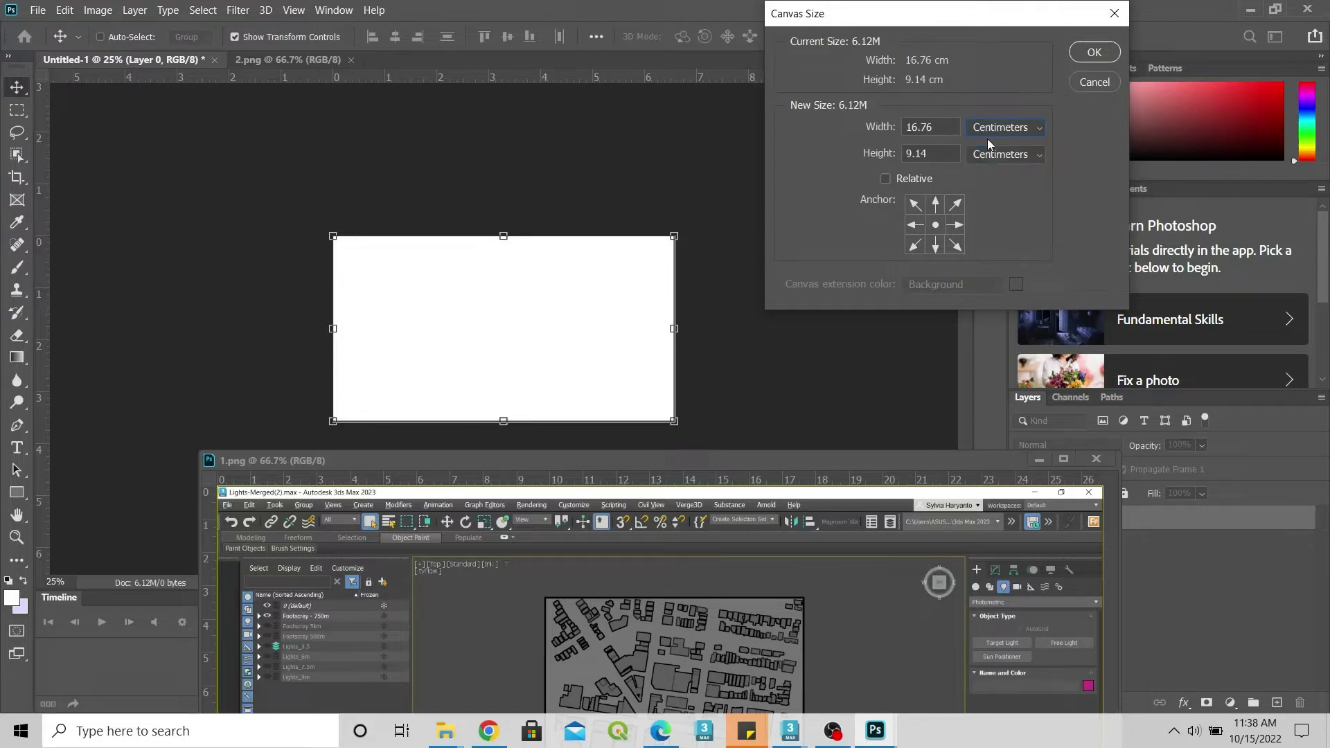
pyautogui.click(997, 130)
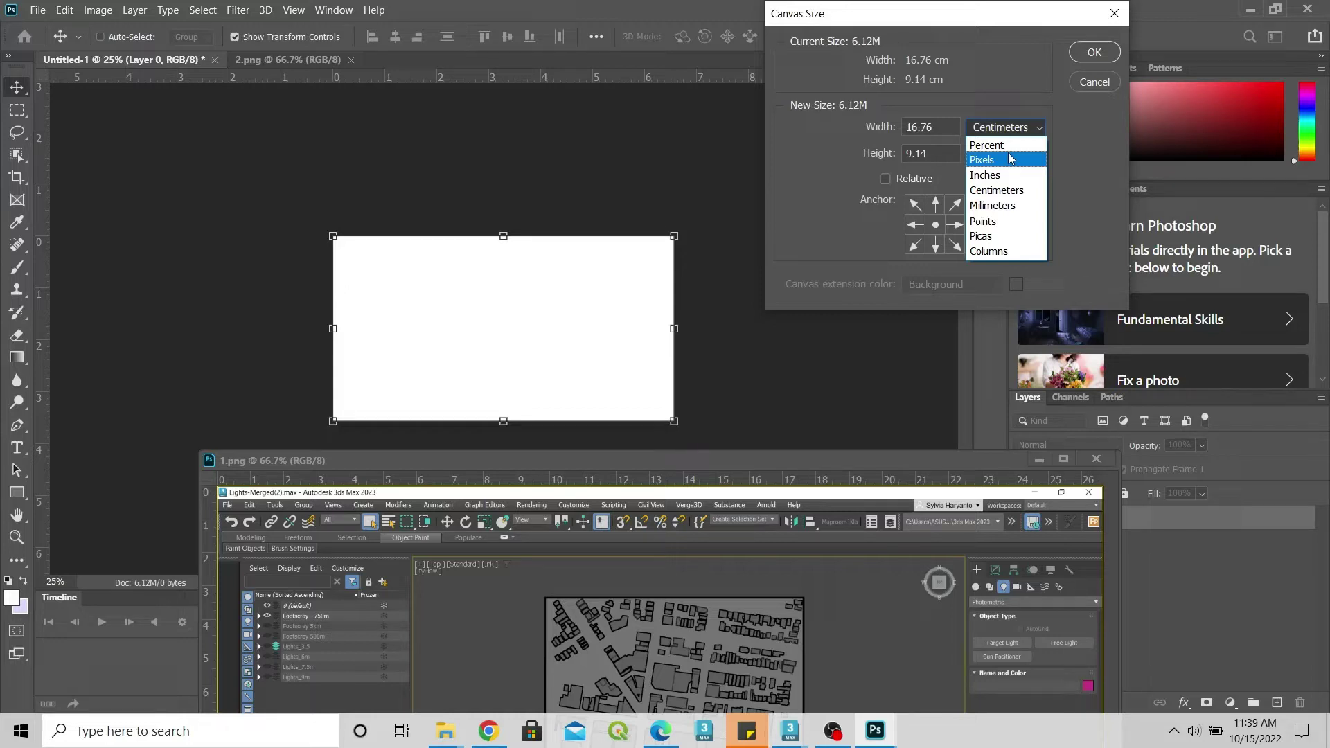
pyautogui.click(1009, 158)
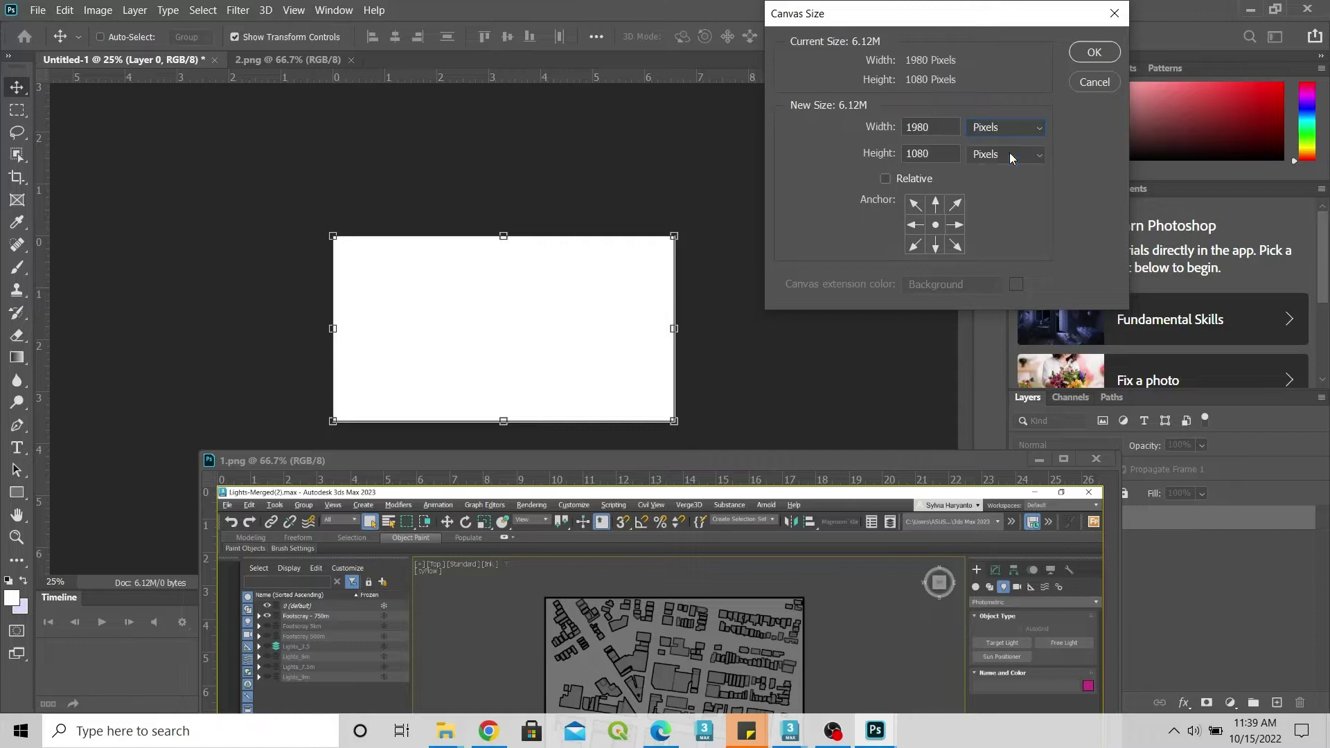
# Step: Confirm the canvas size and drag both map screenshots, 1.png and 2.png, into Untitled-1
pyautogui.click(1094, 52)
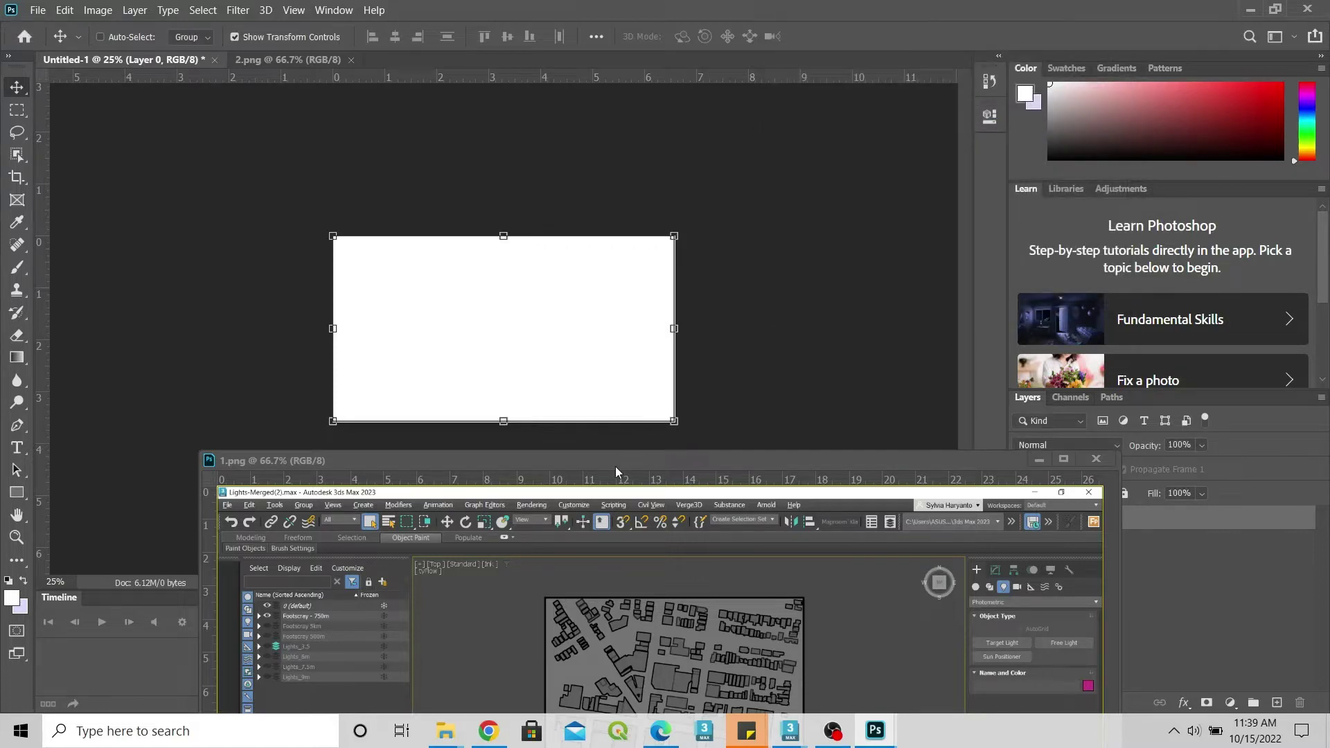
pyautogui.moveTo(616, 467); pyautogui.dragTo(586, 549)
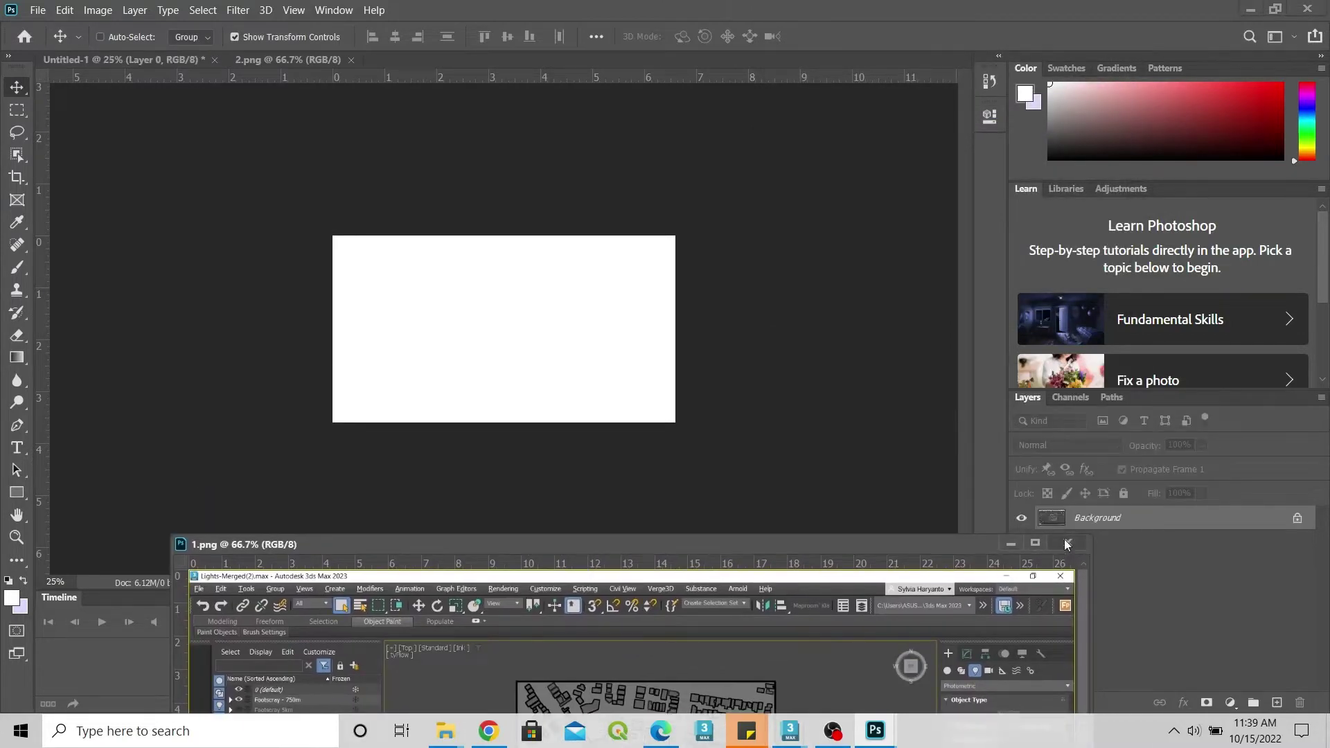
pyautogui.moveTo(1064, 540); pyautogui.dragTo(626, 393)
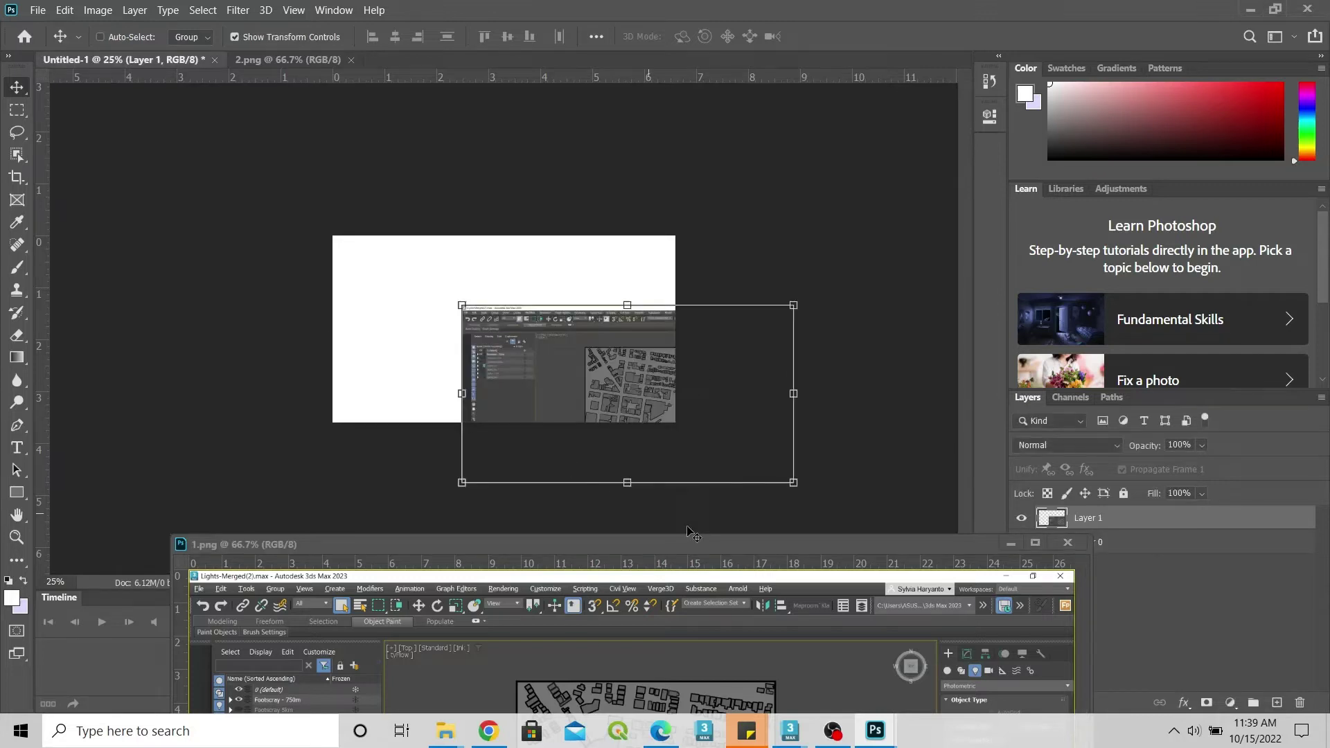
pyautogui.moveTo(702, 539); pyautogui.dragTo(555, 463)
pyautogui.click(926, 463)
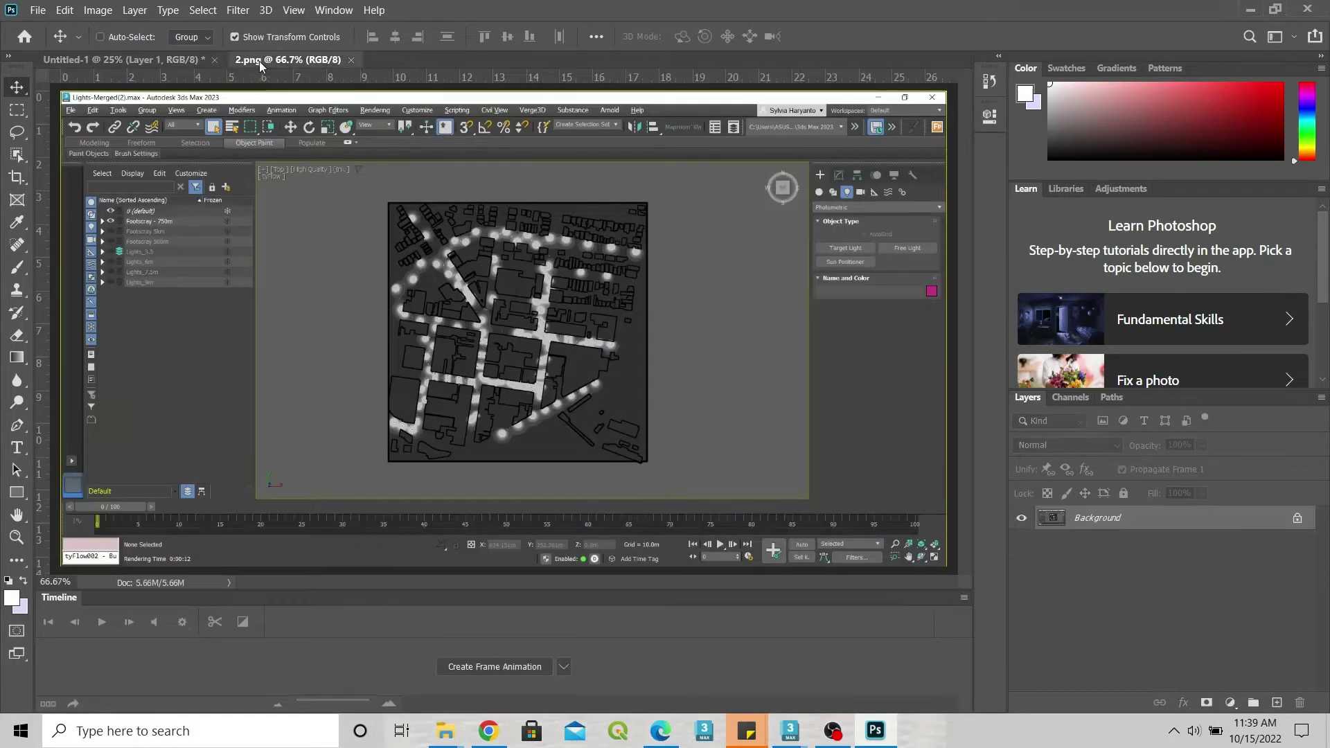
pyautogui.moveTo(259, 64); pyautogui.dragTo(1083, 478)
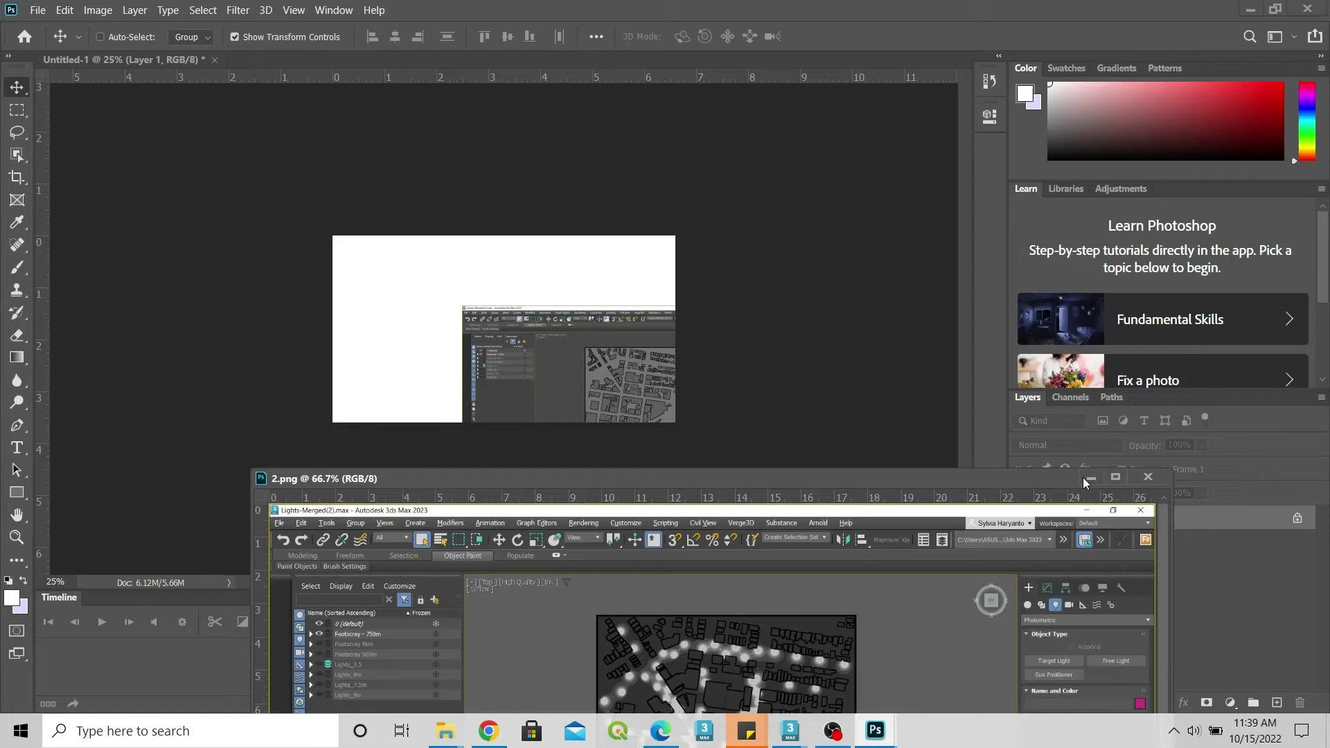
pyautogui.moveTo(1250, 523); pyautogui.dragTo(676, 354)
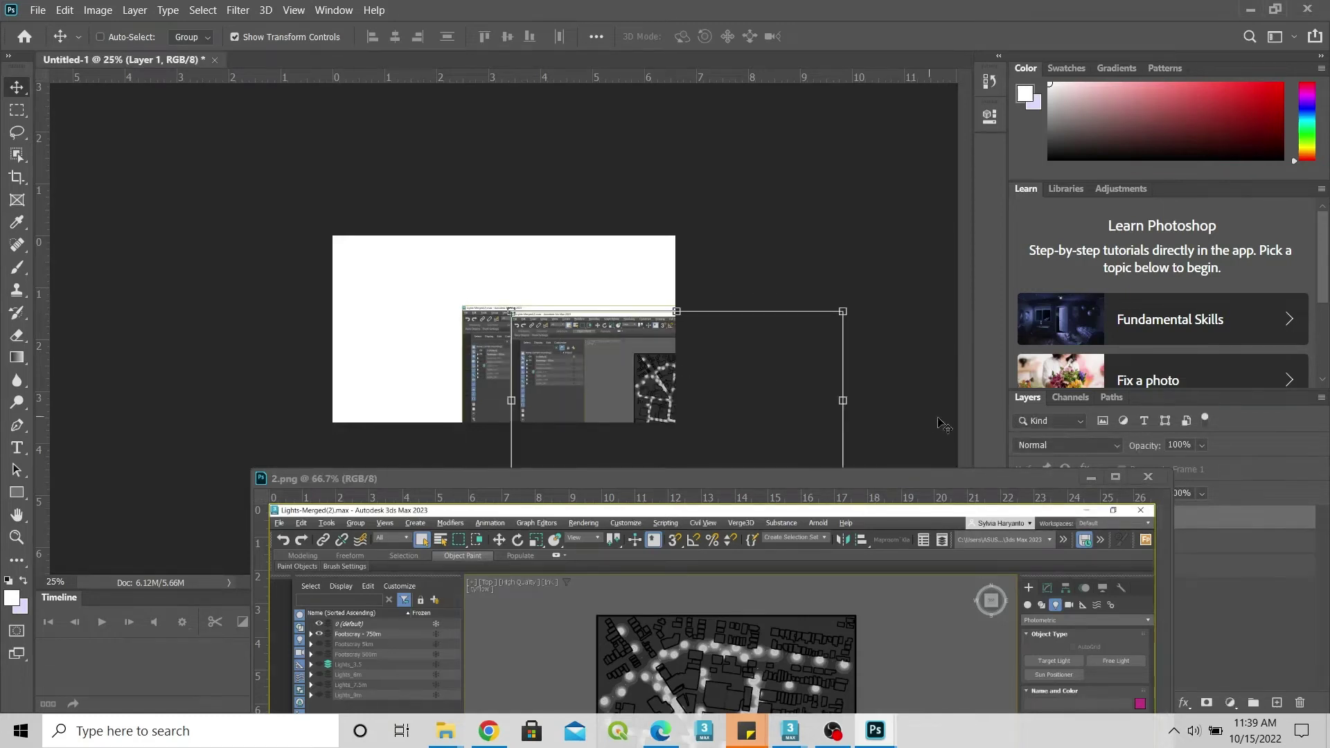
pyautogui.click(1148, 477)
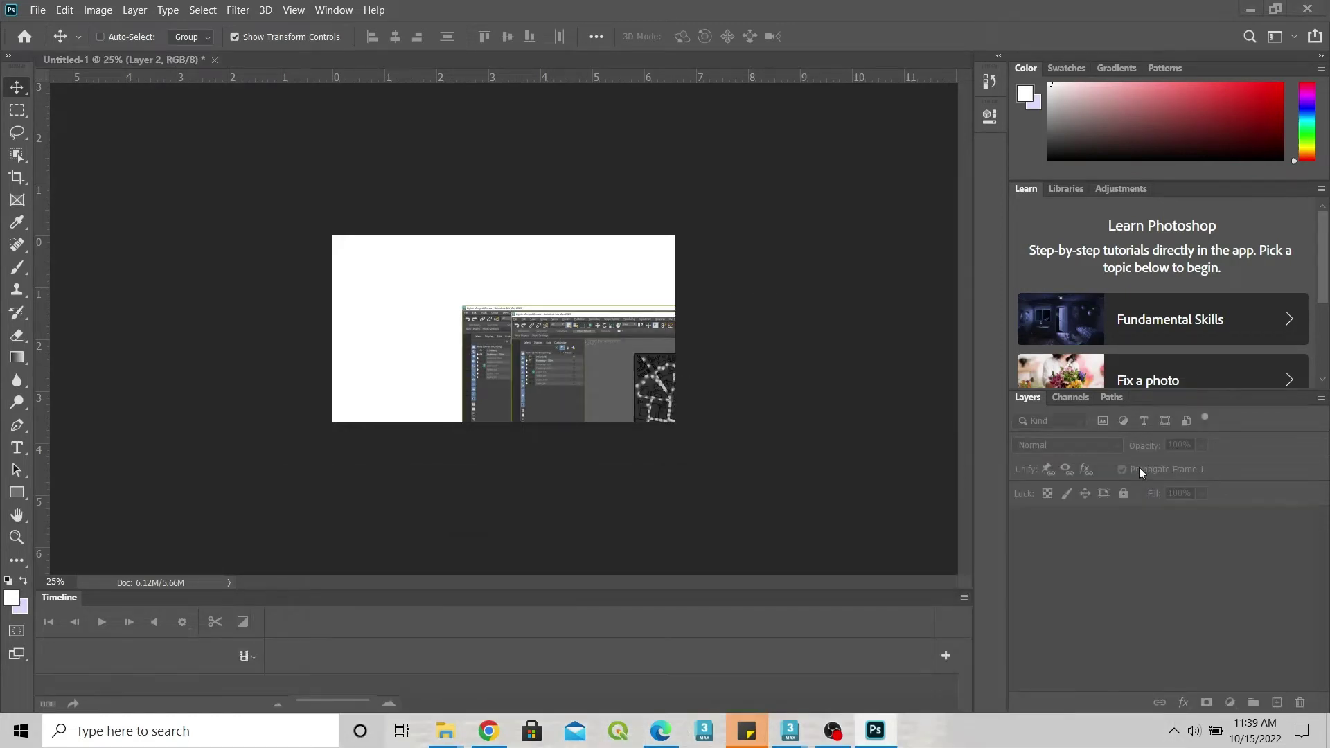
# Step: Rename the two screenshot layers to 1 and 2
pyautogui.doubleClick(1089, 543)
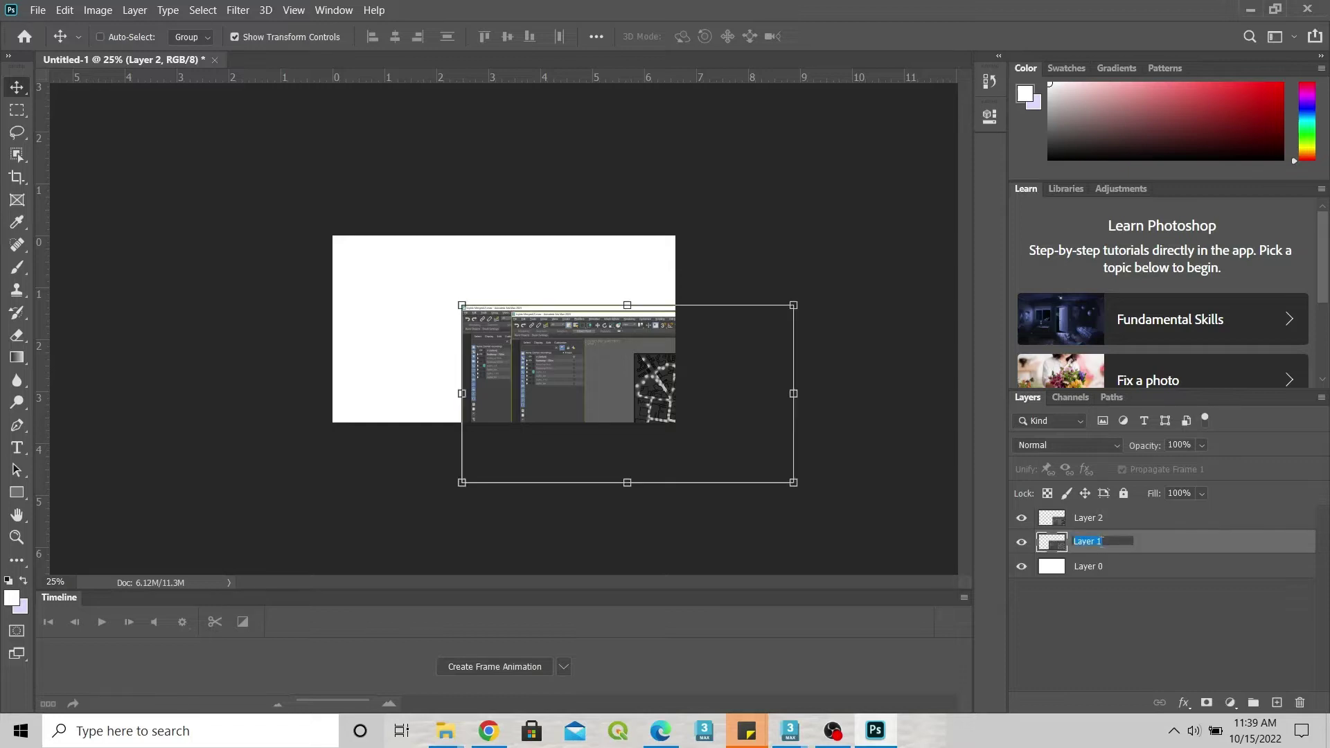
pyautogui.write('1')
pyautogui.press('Return')
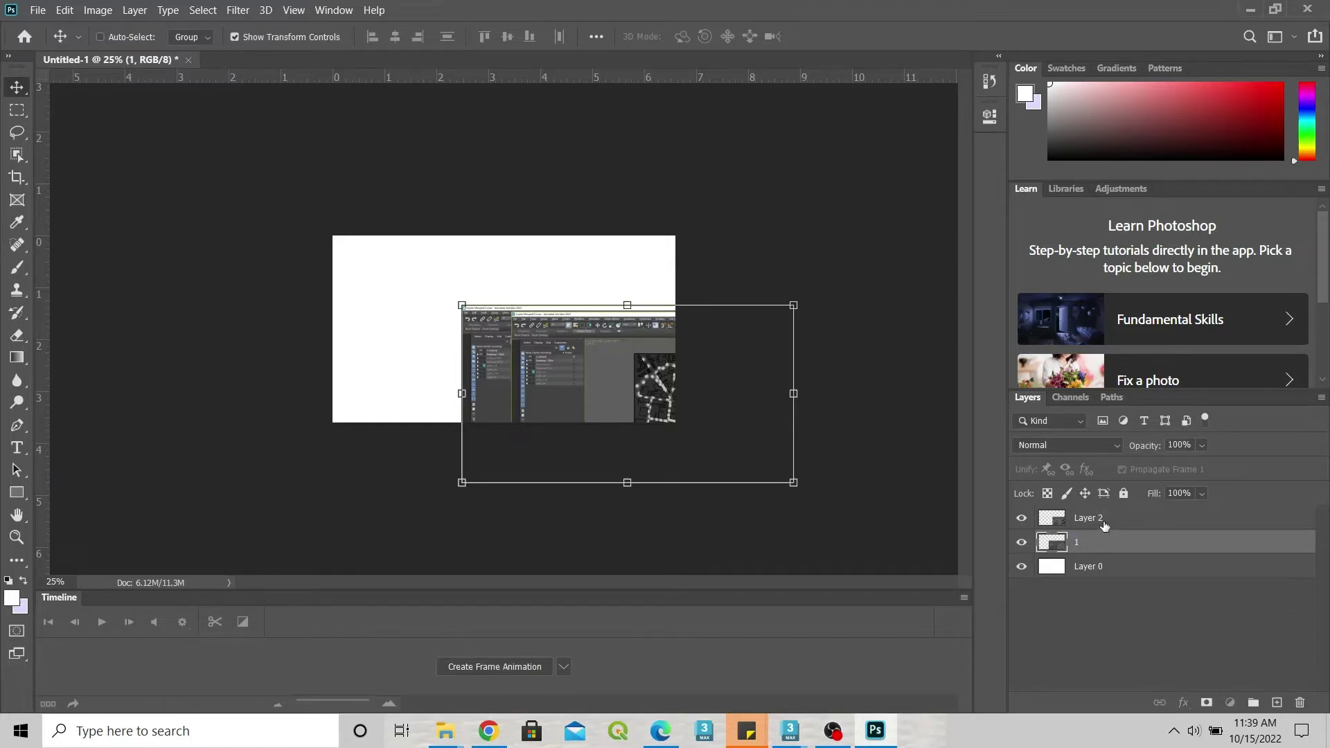
pyautogui.doubleClick(1087, 518)
pyautogui.write('2')
pyautogui.press('Return')
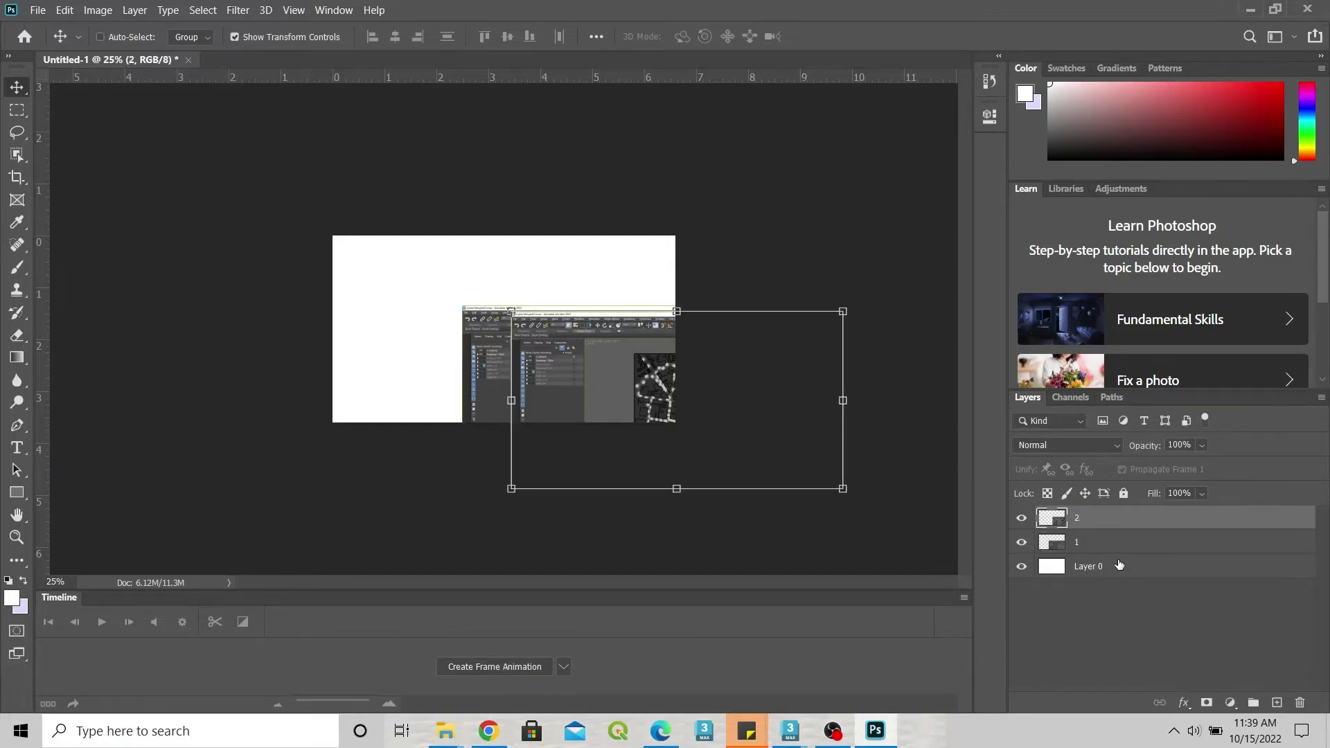
# Step: Align layers 1 and 2 with the canvas's top-left edges using the Move tool
pyautogui.click(1165, 567)
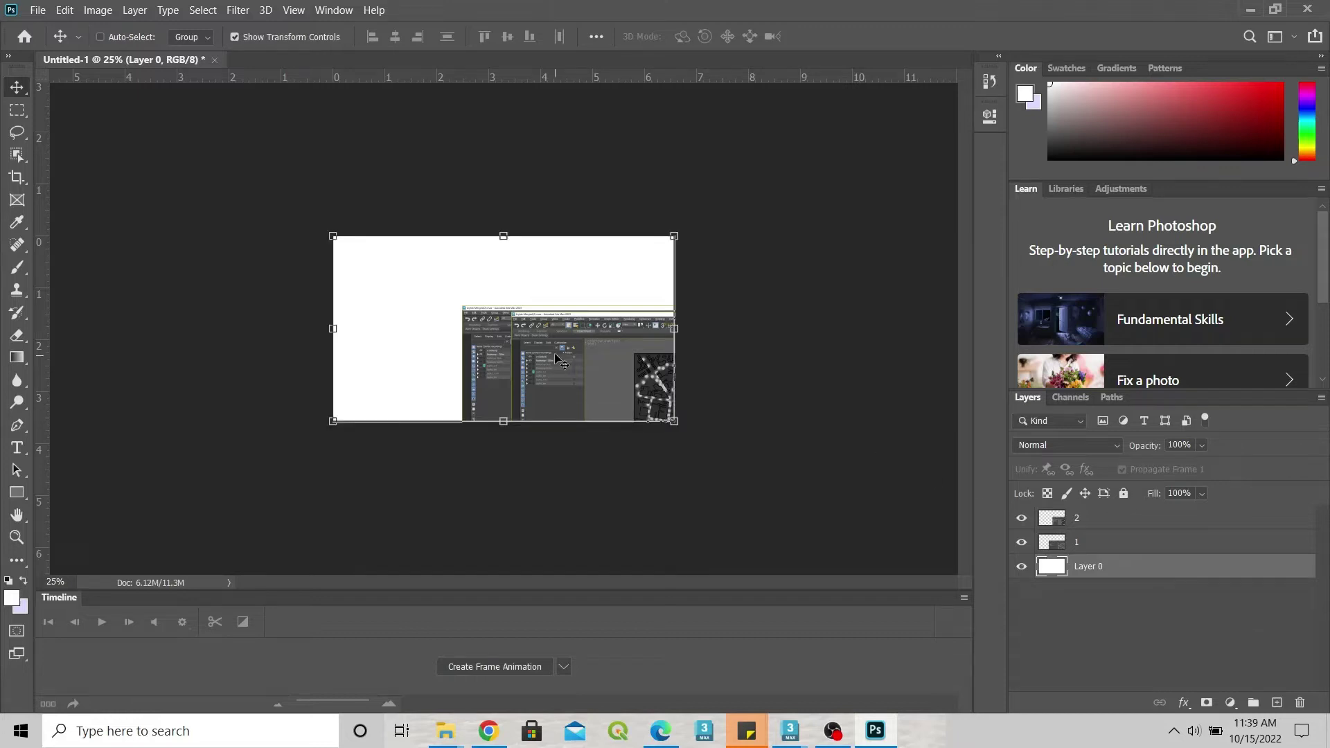
pyautogui.click(1088, 544)
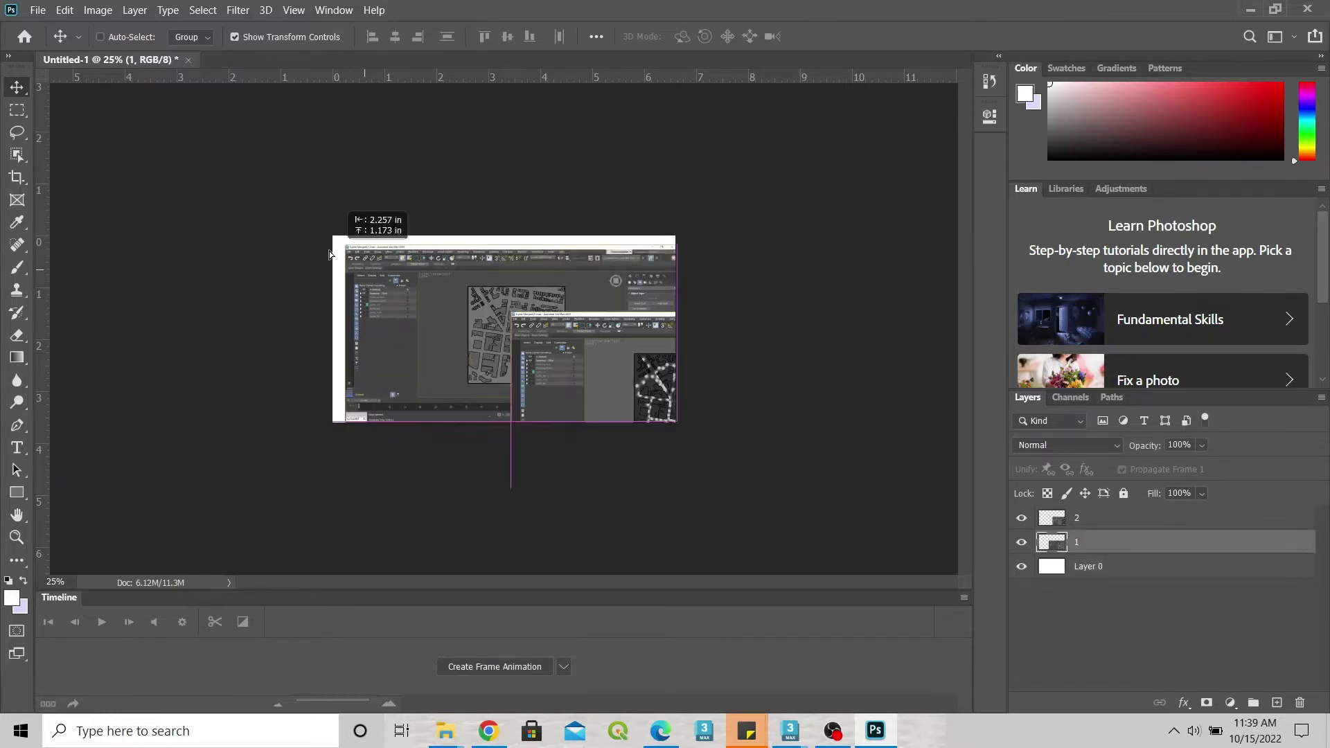
pyautogui.moveTo(499, 343); pyautogui.dragTo(350, 262)
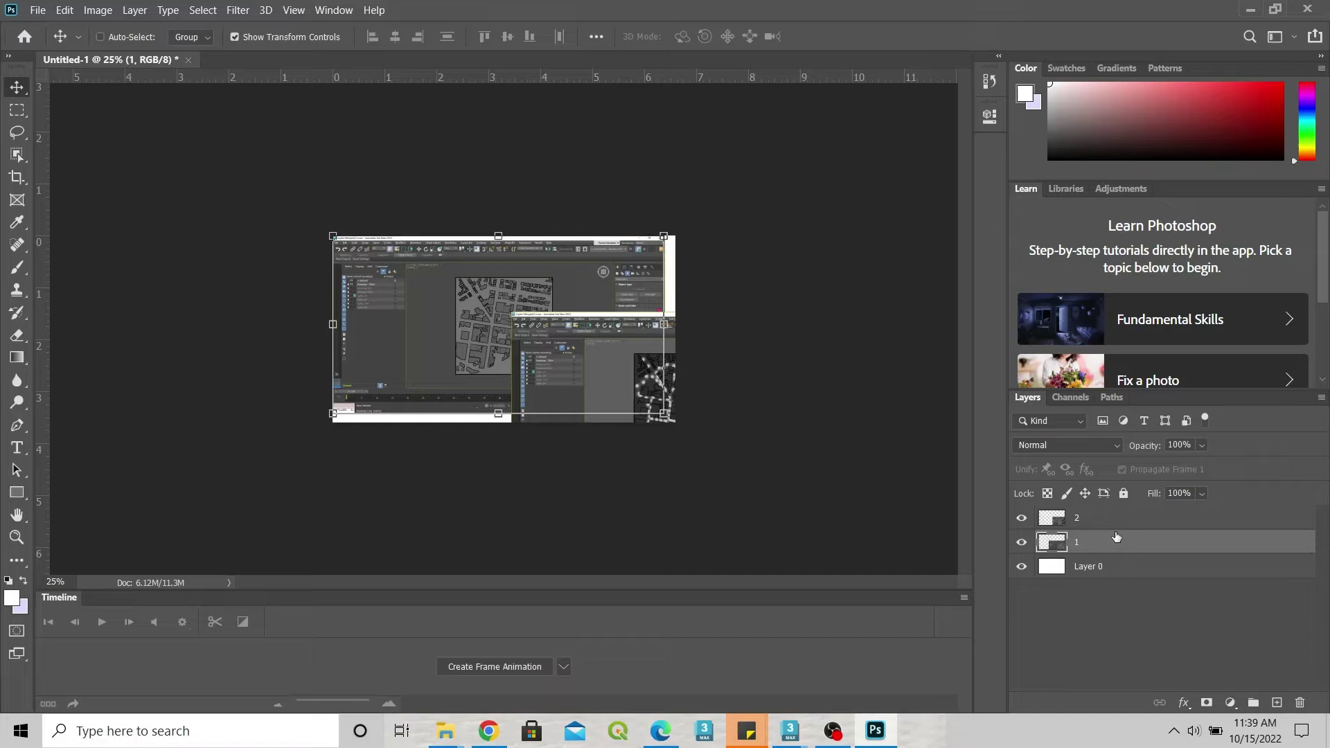
pyautogui.click(1164, 518)
pyautogui.moveTo(675, 375); pyautogui.dragTo(436, 267)
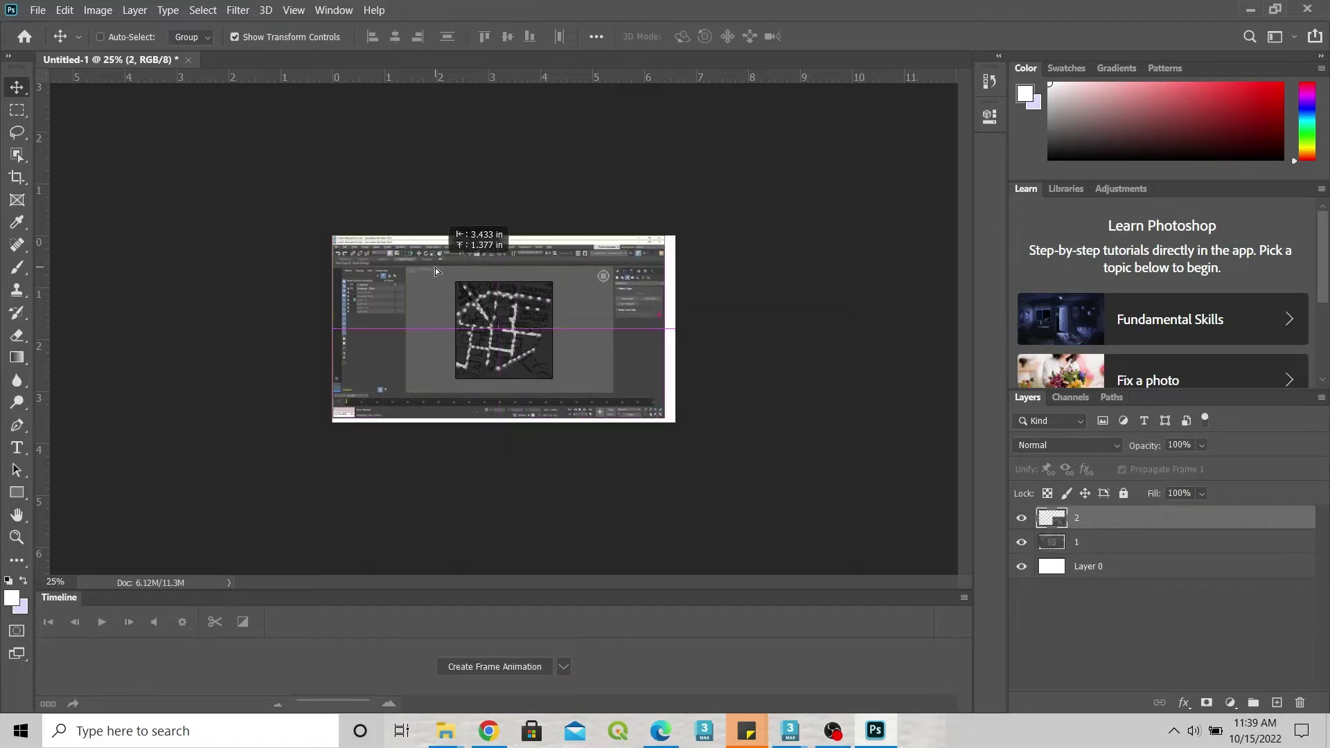
pyautogui.keyDown('shift'); pyautogui.click(1094, 543); pyautogui.keyUp('shift')
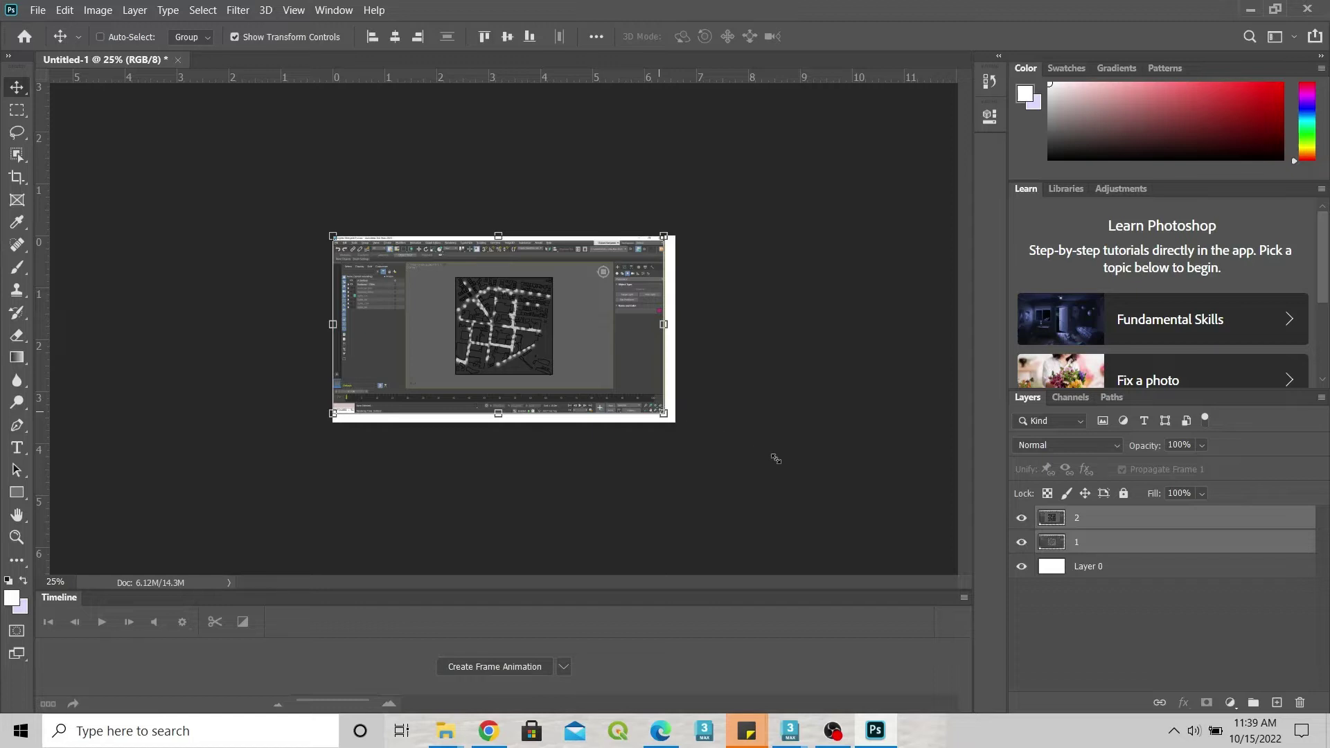
# Step: Scale layers 1 and 2 together to about 170%, centre the map, commit, and deselect
pyautogui.hotkey('ctrl', 't')
pyautogui.moveTo(670, 418); pyautogui.dragTo(915, 493)
pyautogui.moveTo(583, 343); pyautogui.dragTo(471, 302)
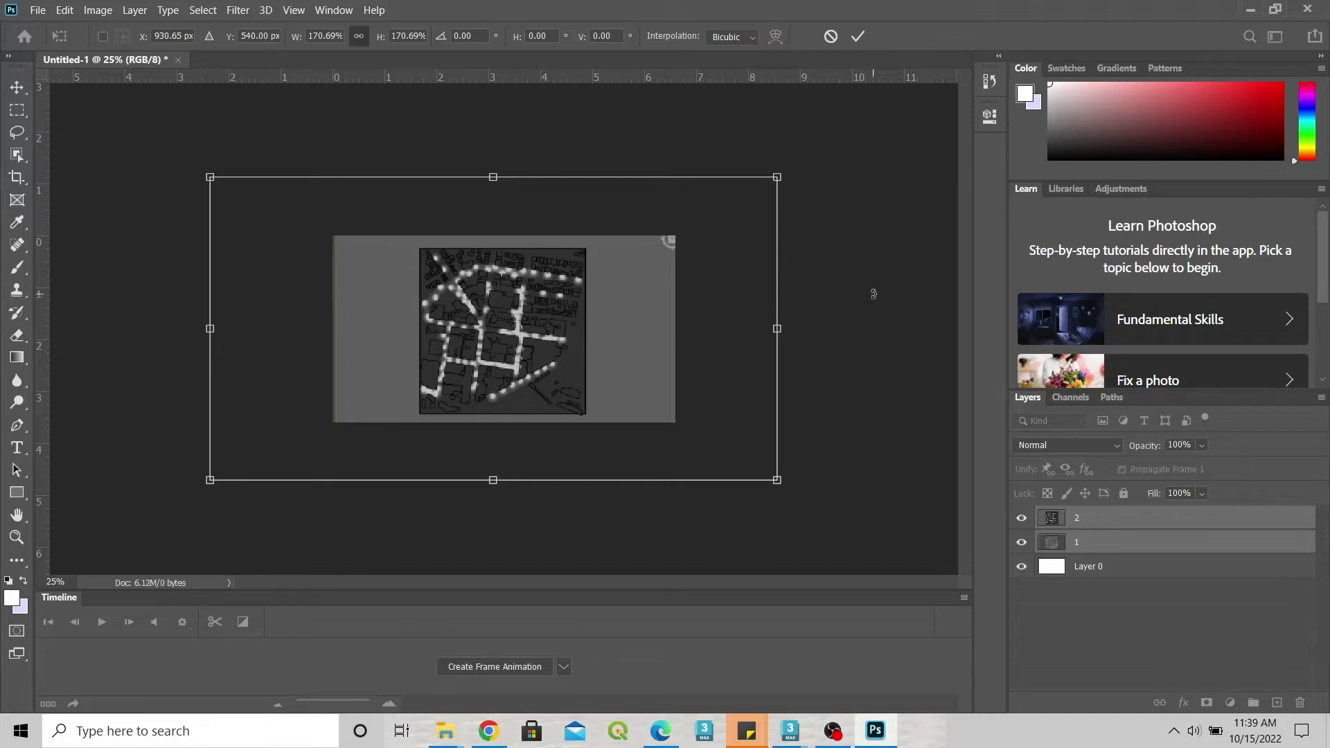
pyautogui.press('Return')
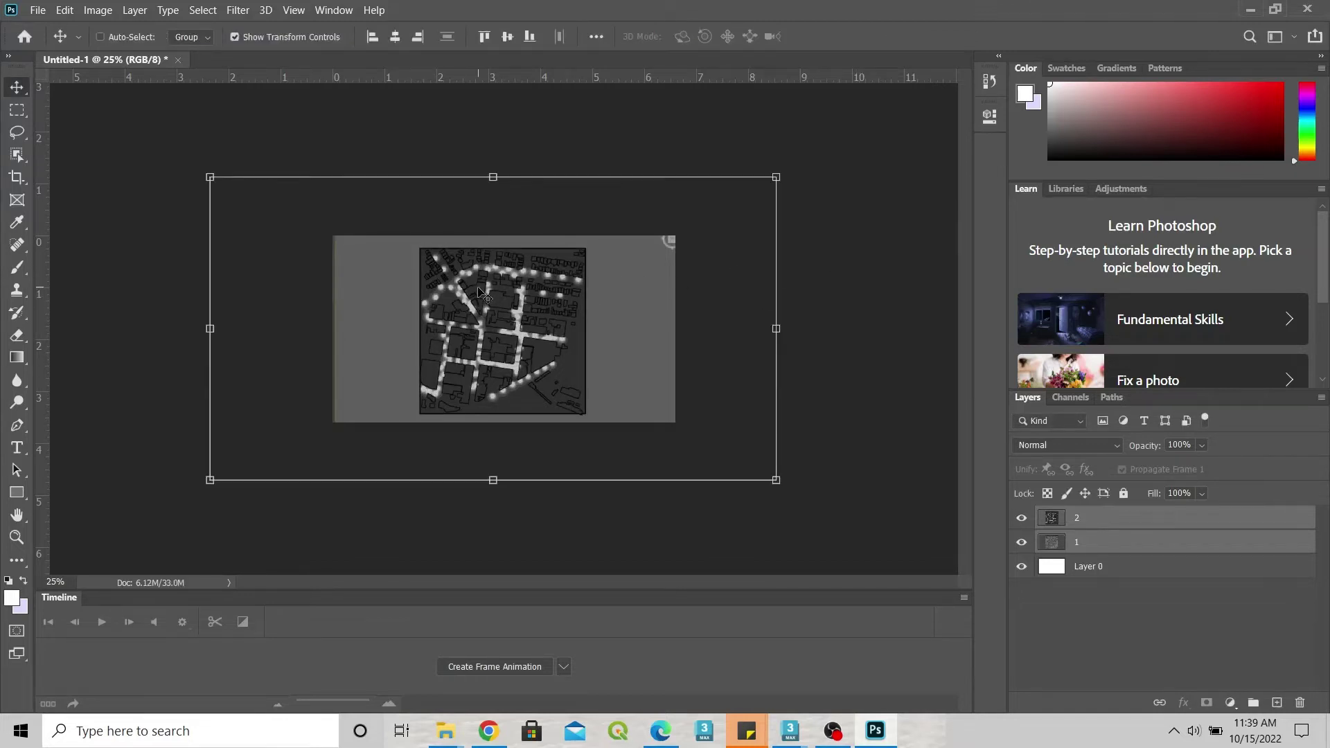
pyautogui.scroll(1, 482, 293)
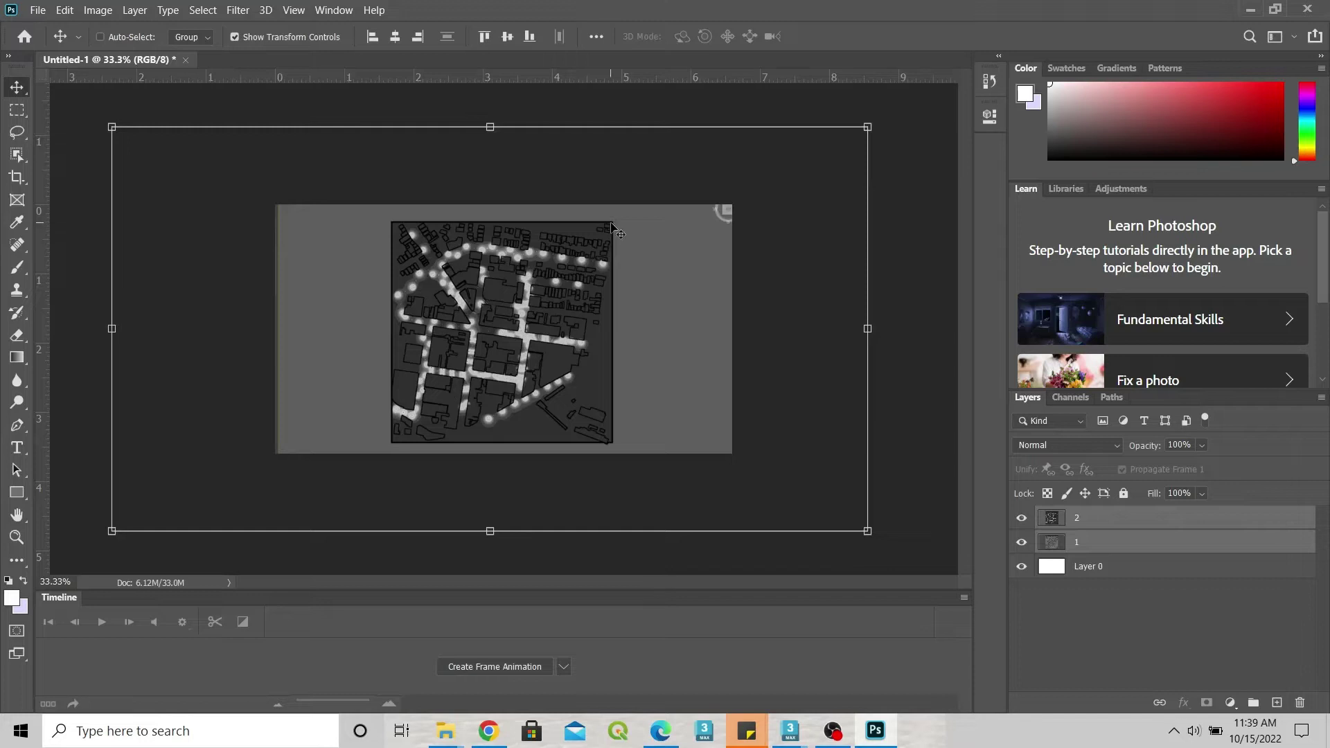
pyautogui.click(1124, 596)
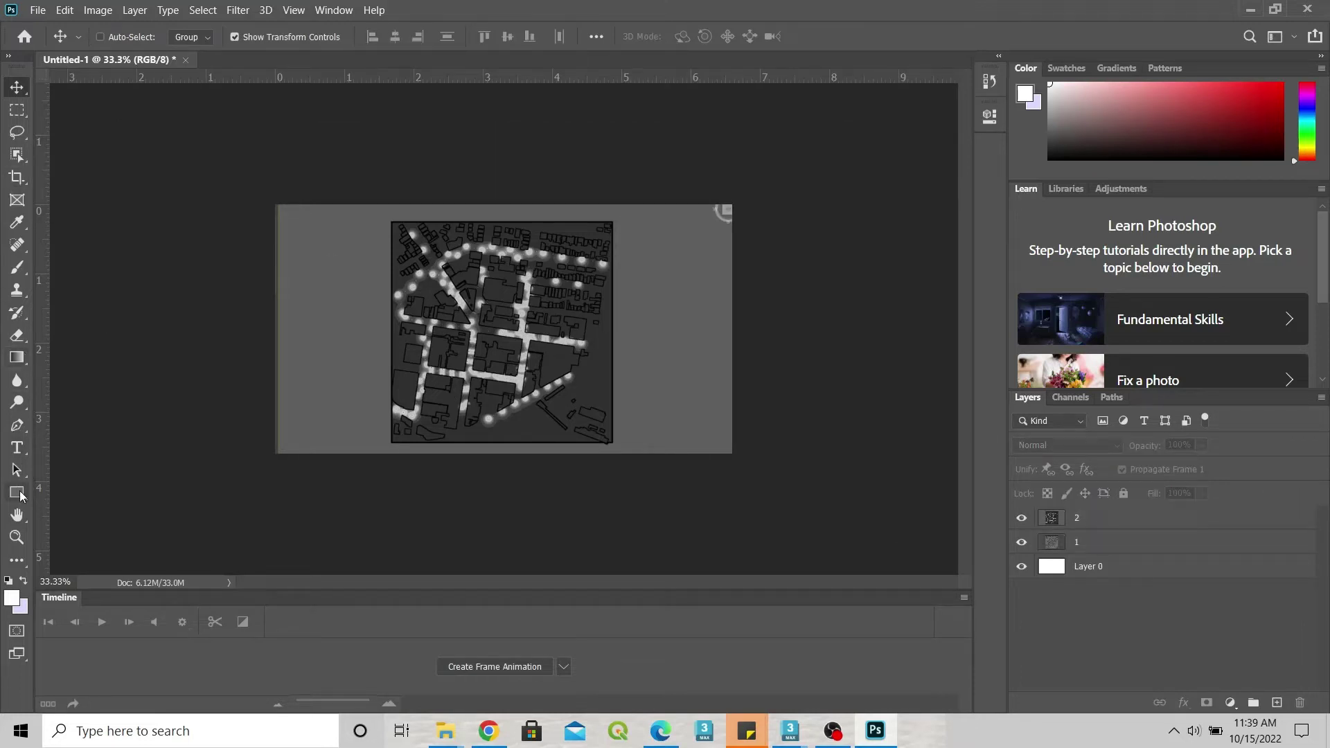
# Step: Draw a rectangle over the left white strip and copy the sampled background grey's hex value
pyautogui.click(18, 493)
pyautogui.moveTo(255, 169); pyautogui.dragTo(305, 477)
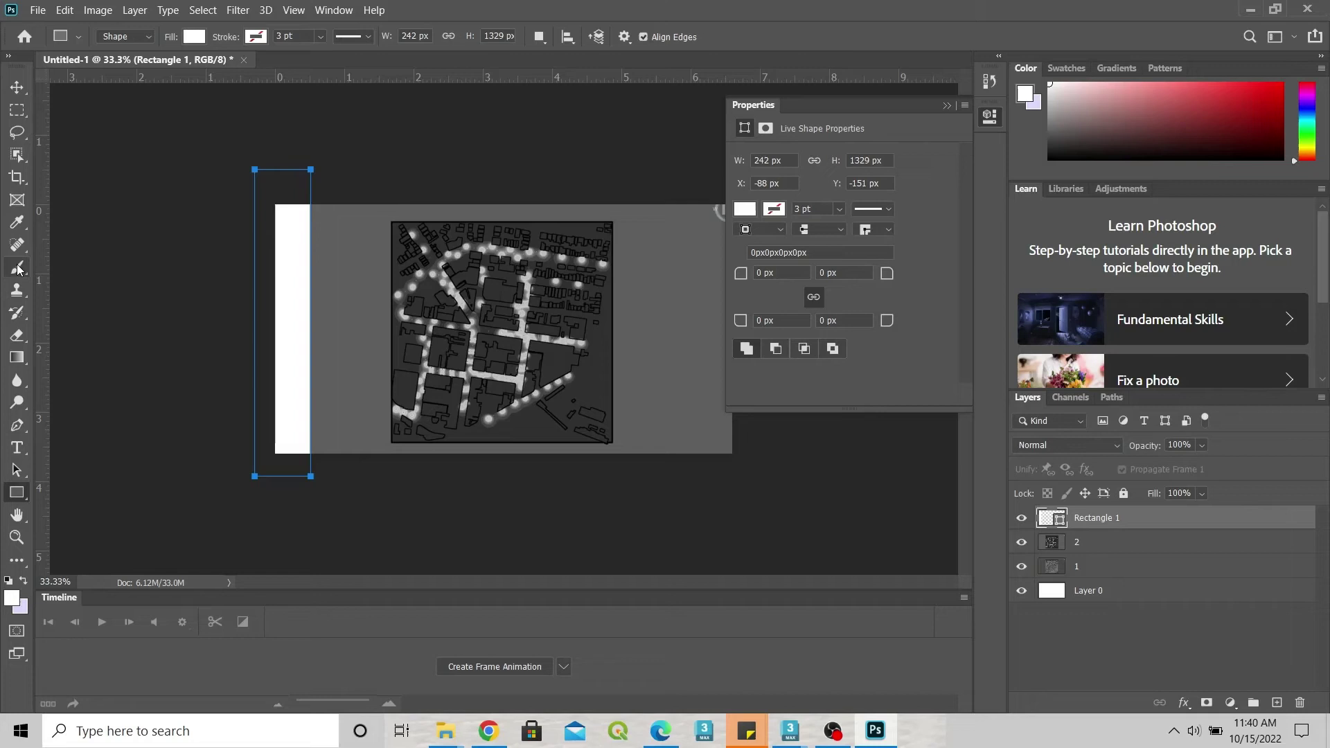
pyautogui.click(18, 223)
pyautogui.click(132, 221)
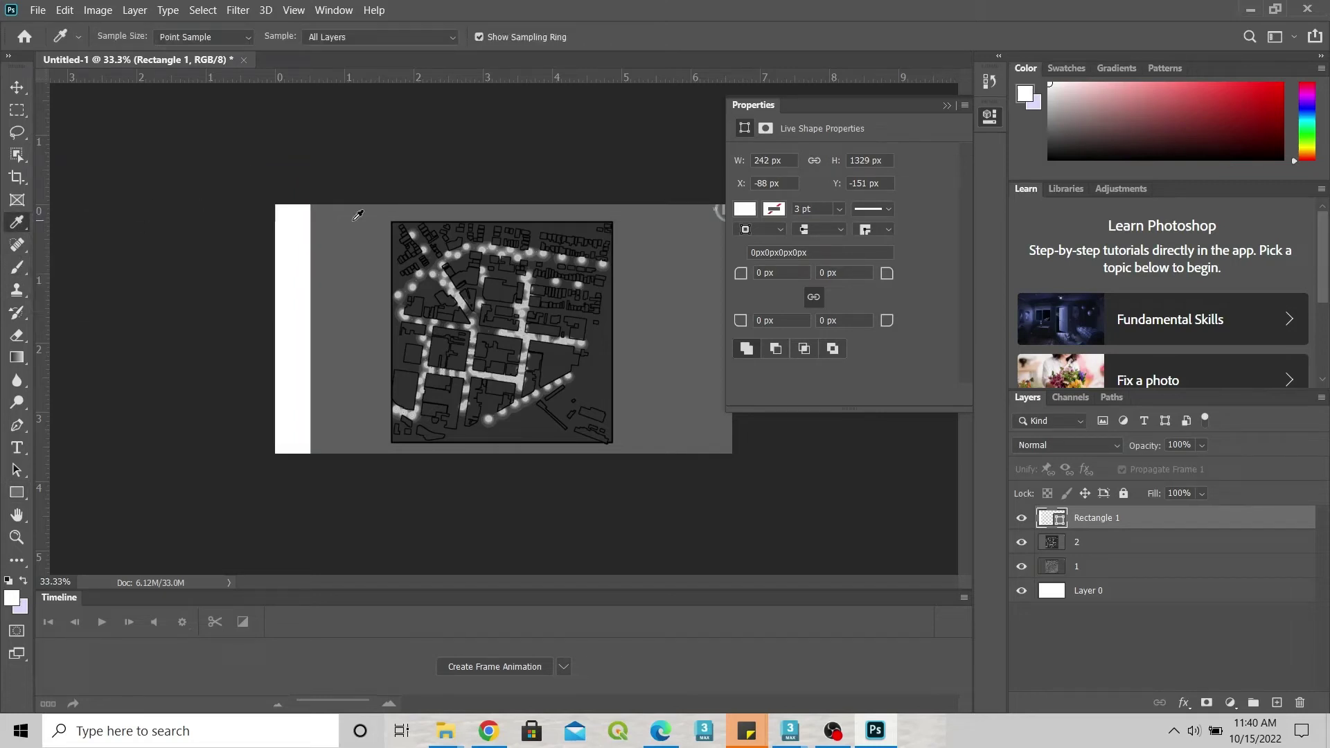
pyautogui.click(366, 221)
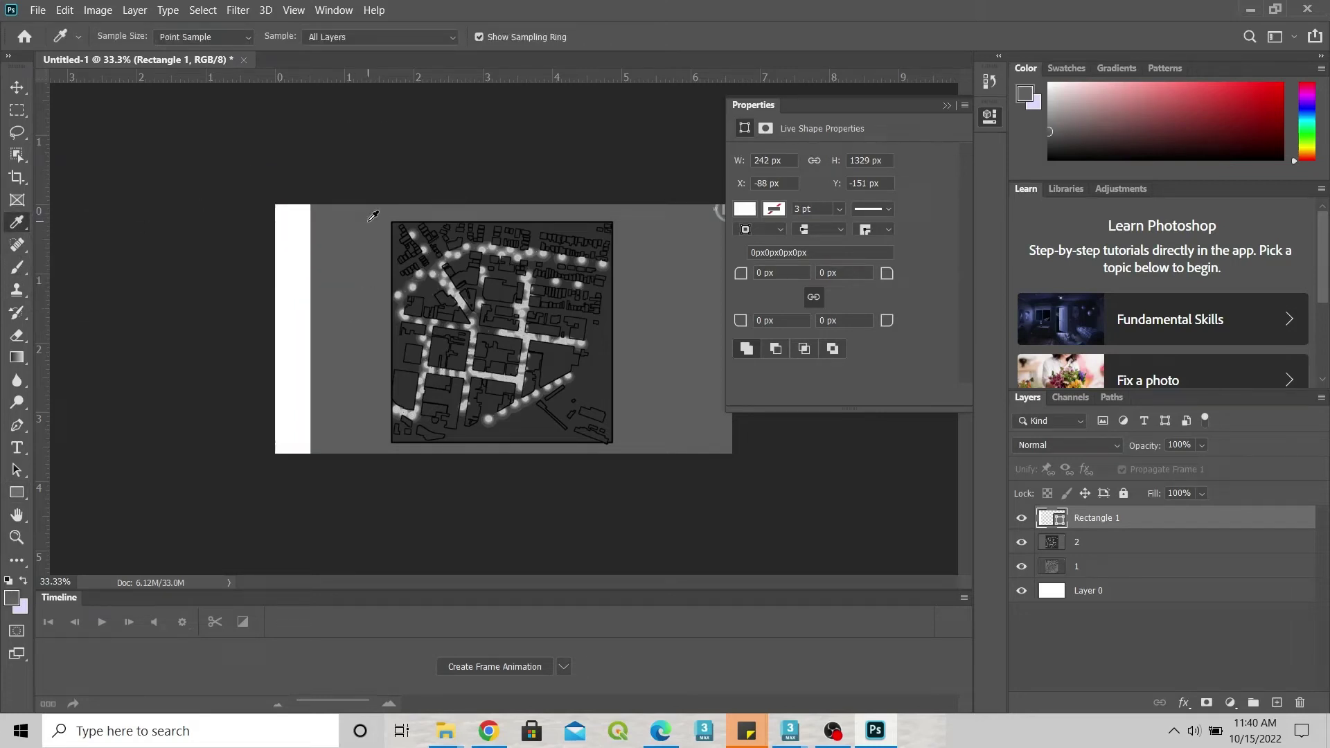
pyautogui.click(12, 604)
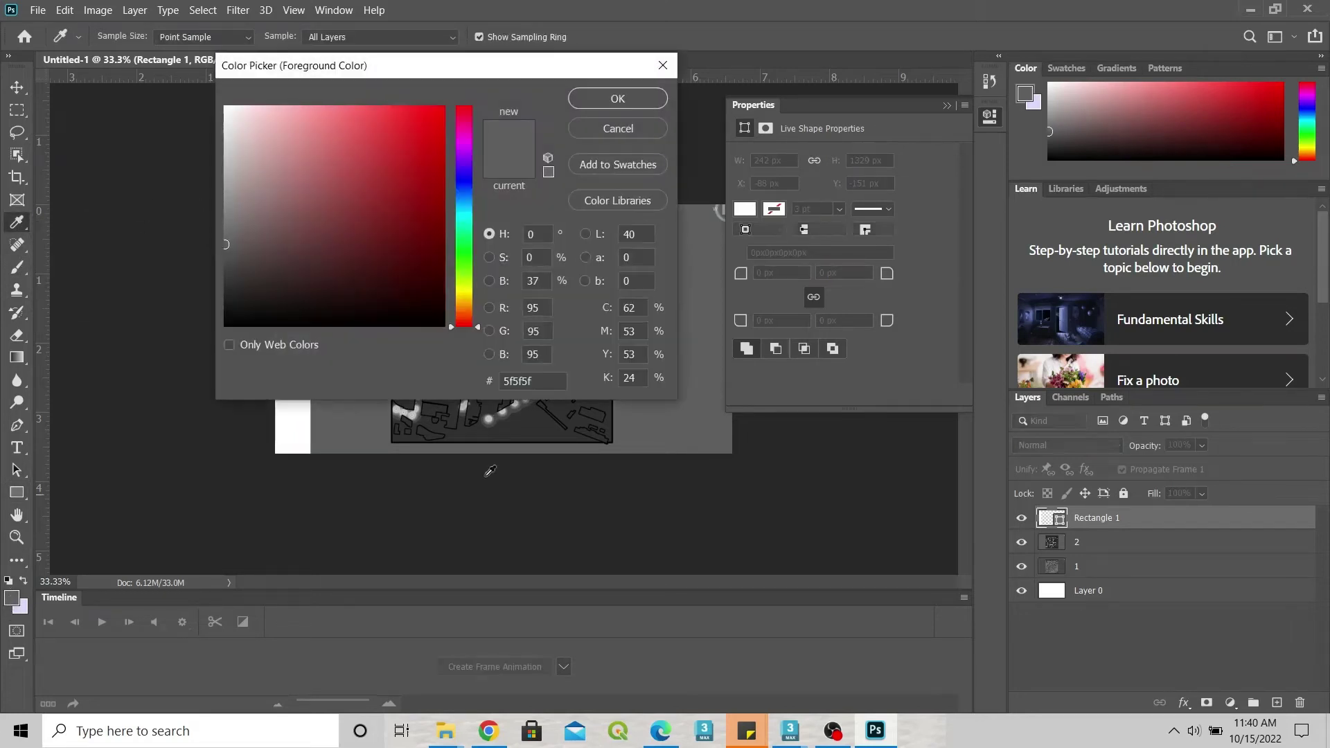
pyautogui.doubleClick(536, 385)
pyautogui.hotkey('ctrl', 'c')
pyautogui.press('Return')
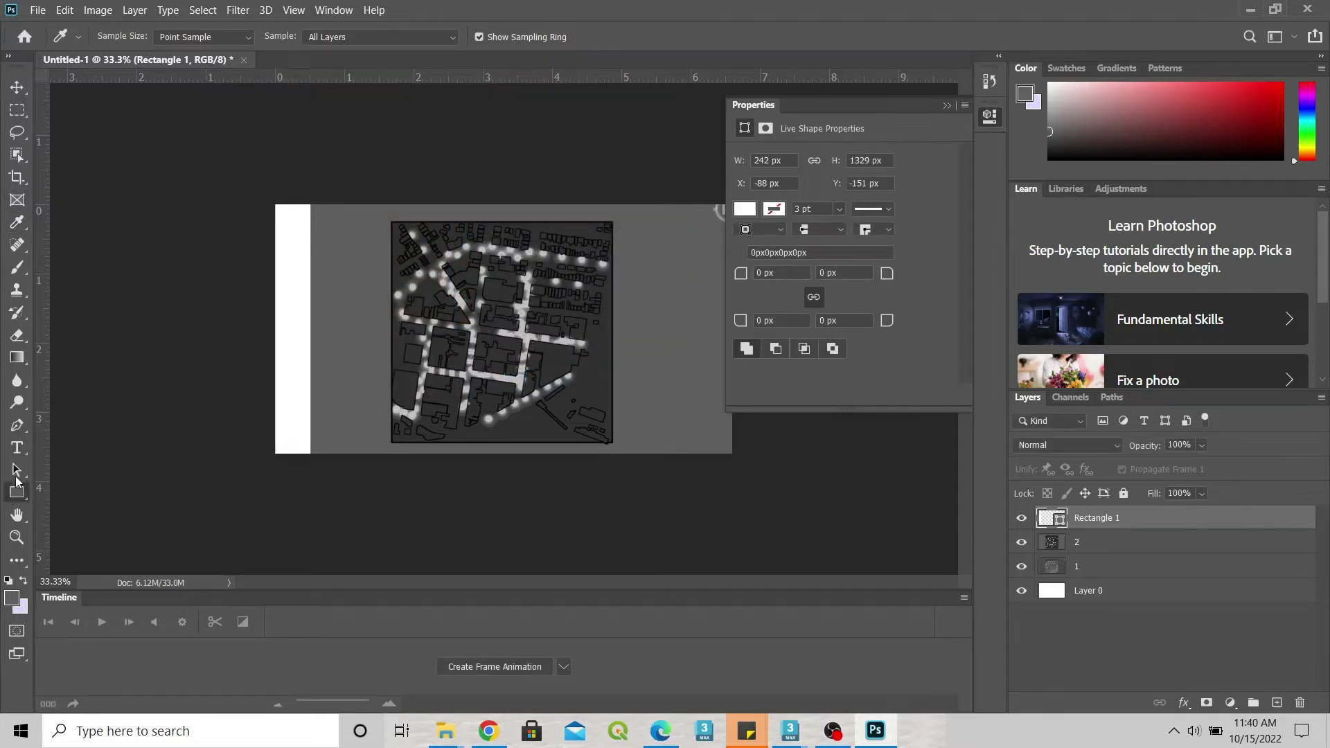
# Step: Set Rectangle 1's fill to the sampled grey #5f5f5f
pyautogui.click(16, 492)
pyautogui.click(194, 36)
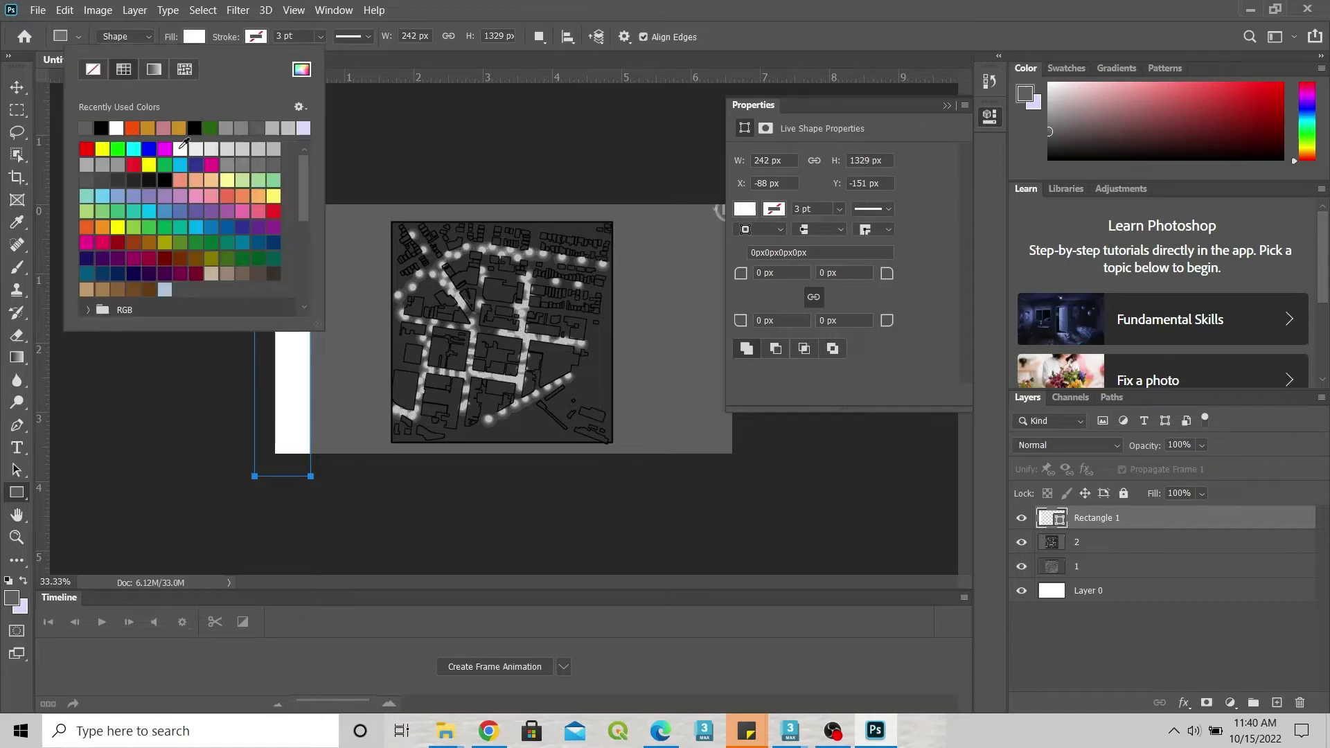
pyautogui.click(302, 69)
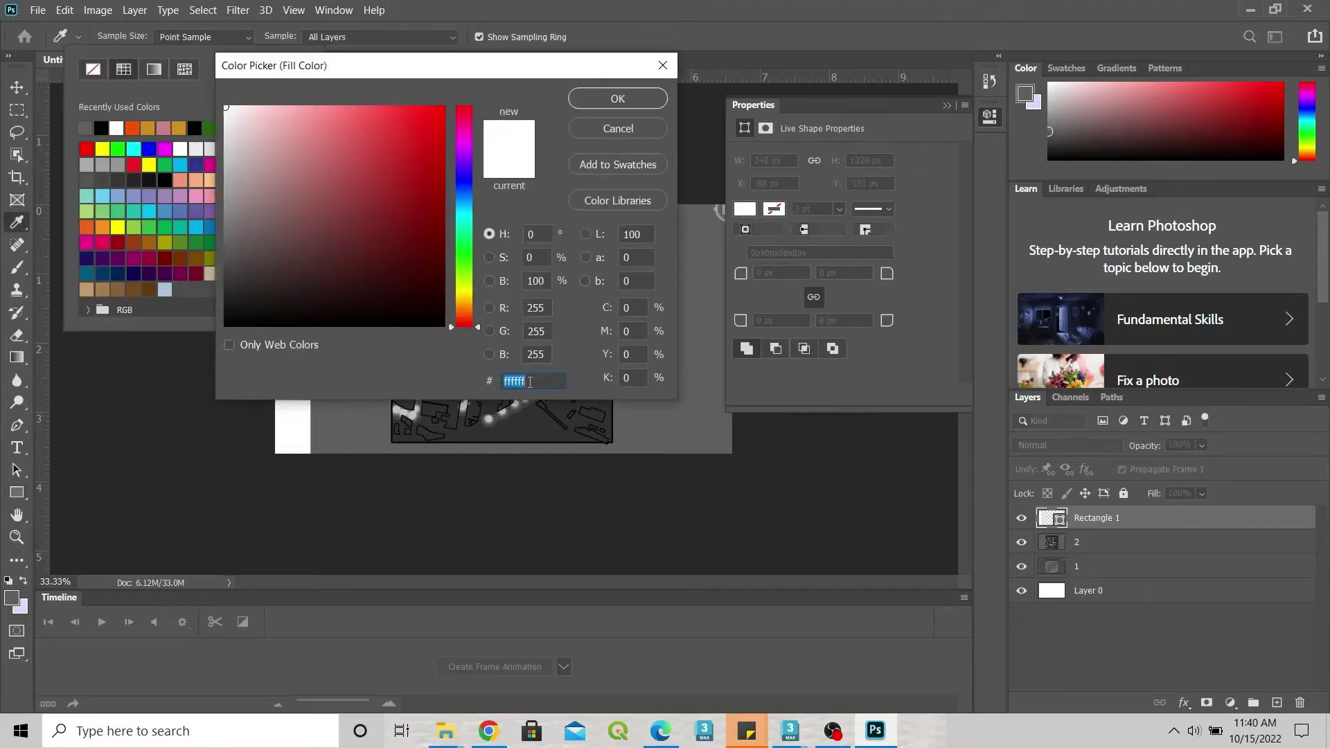
pyautogui.write('333333')
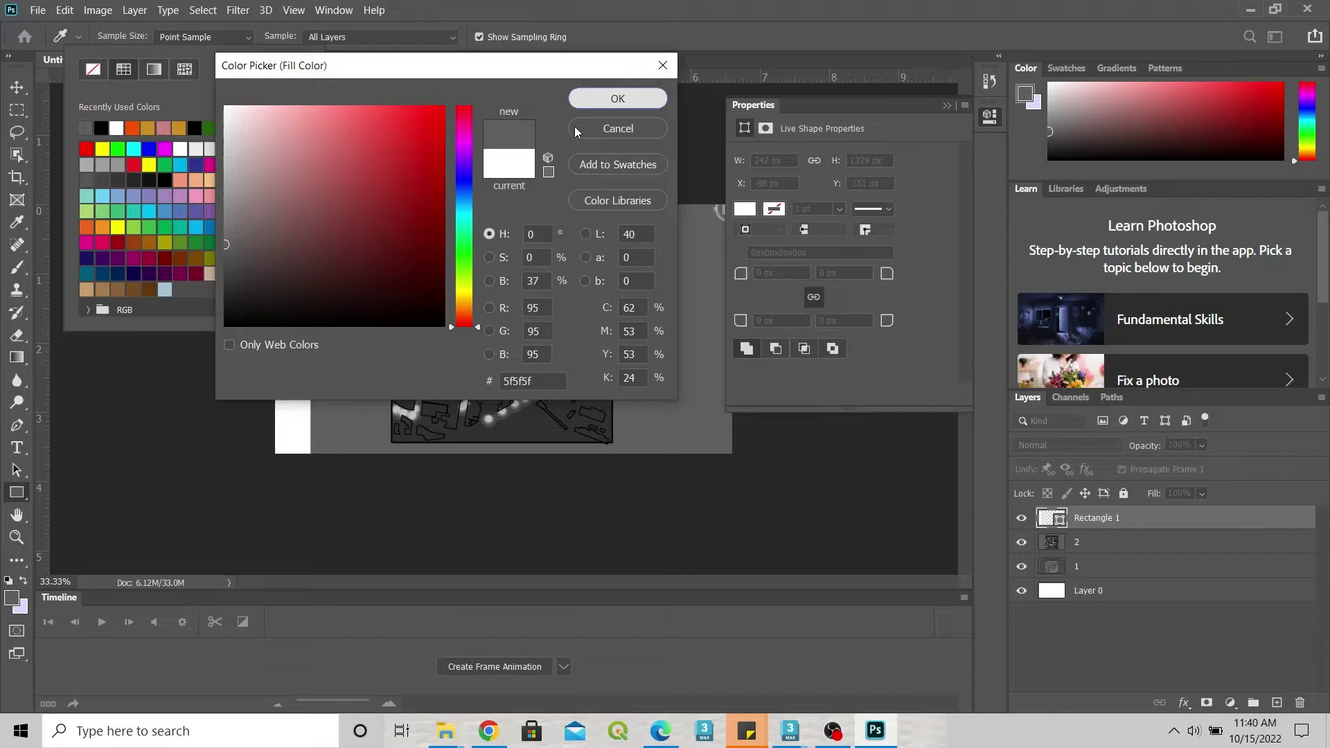
pyautogui.click(618, 99)
pyautogui.press('v')
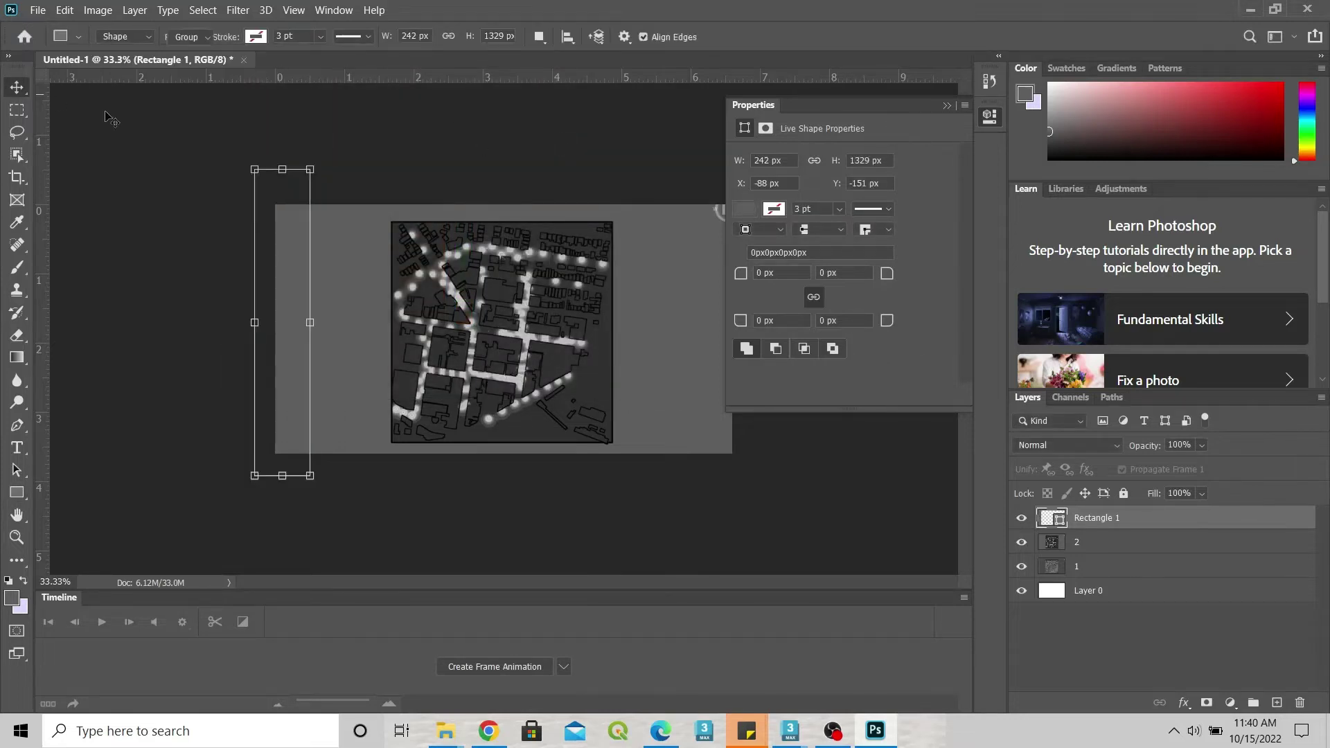
pyautogui.press('v')
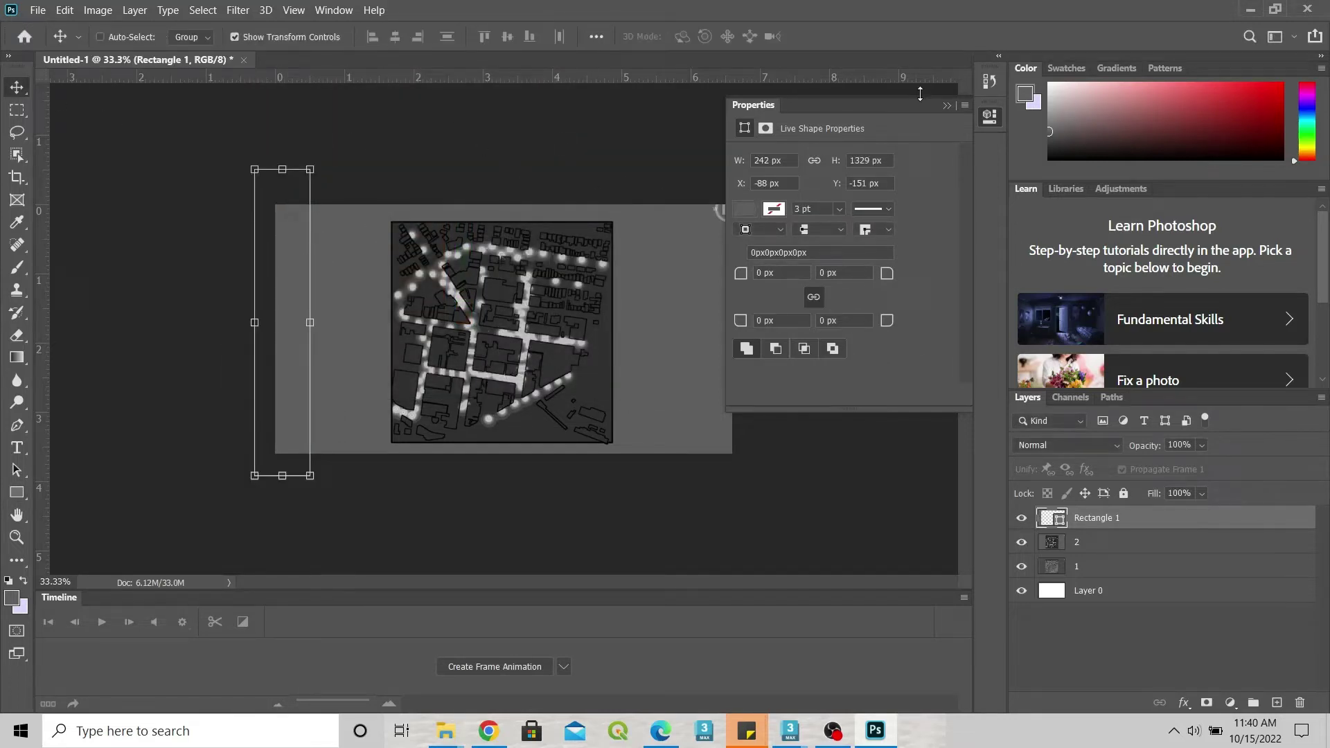
pyautogui.click(950, 108)
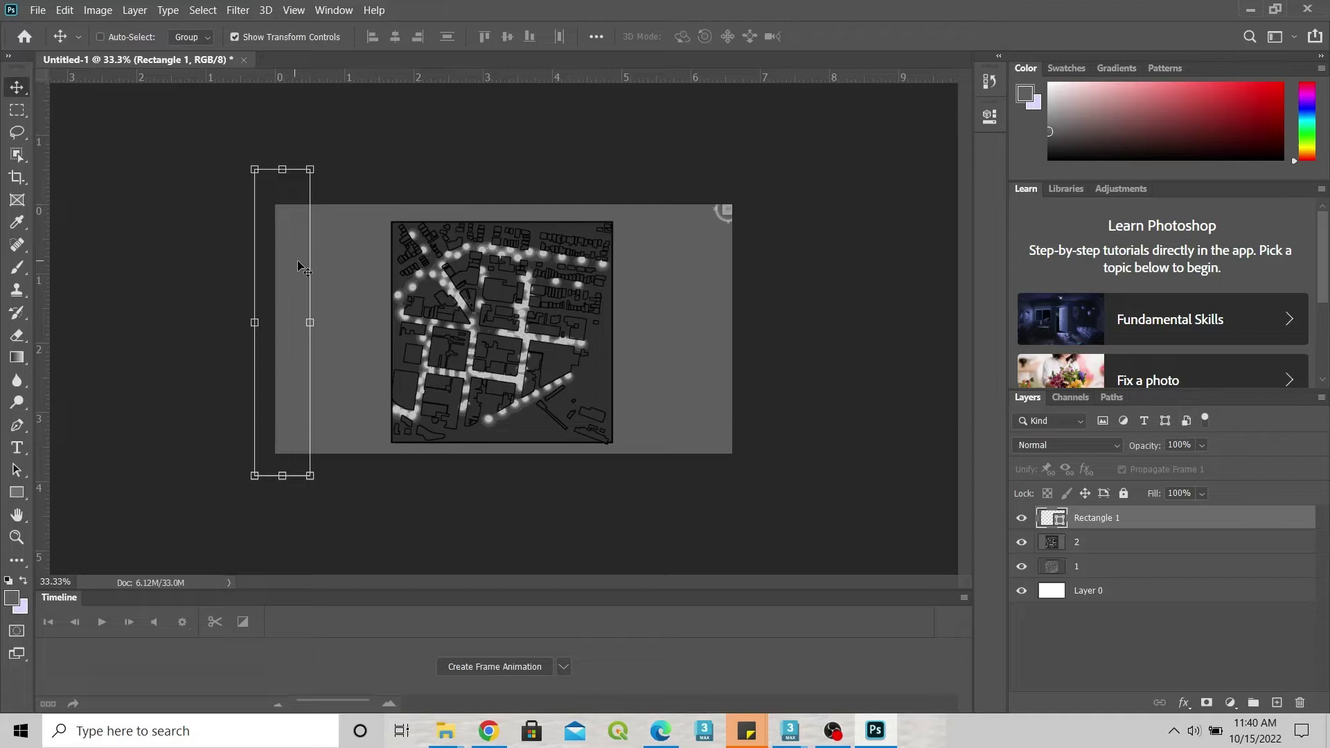
# Step: Alt-drag a copy of the grey strip to the right edge, and leave layer 2 hidden
pyautogui.moveTo(298, 263); pyautogui.dragTo(730, 260)
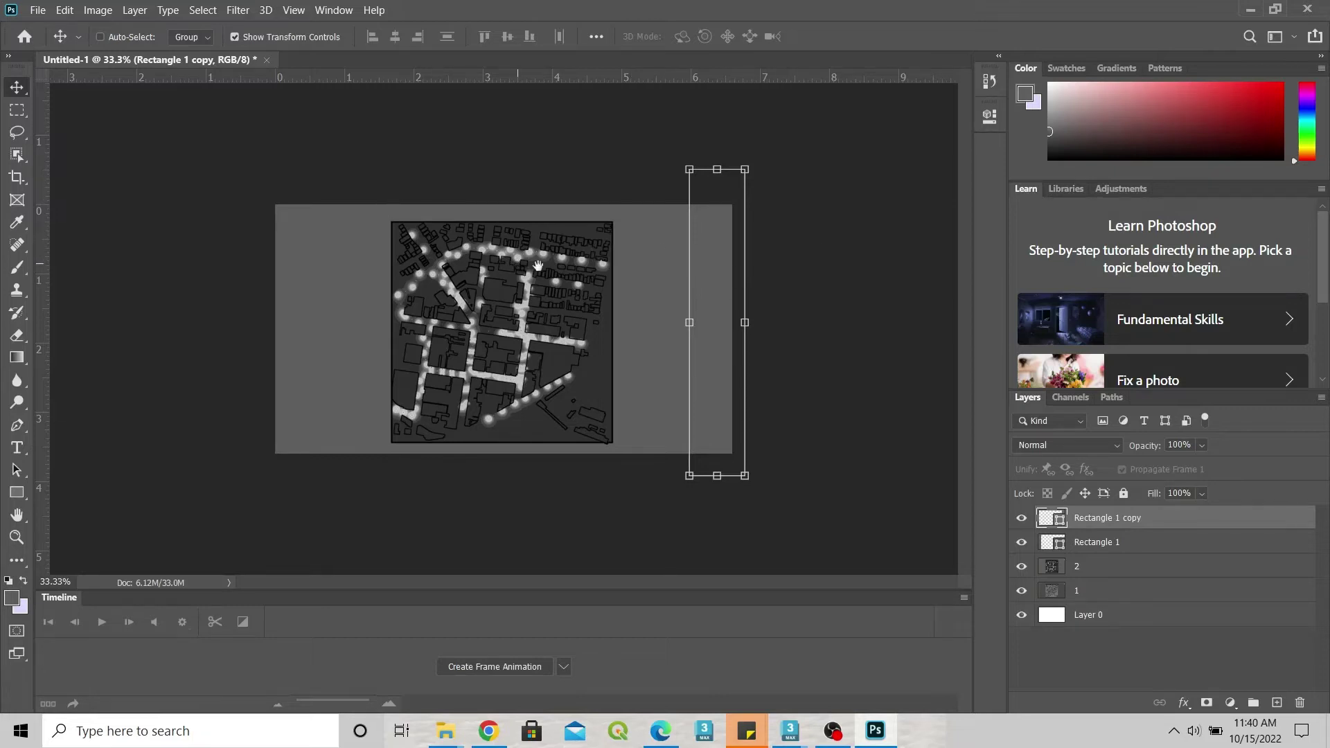
pyautogui.scroll(1, 541, 271)
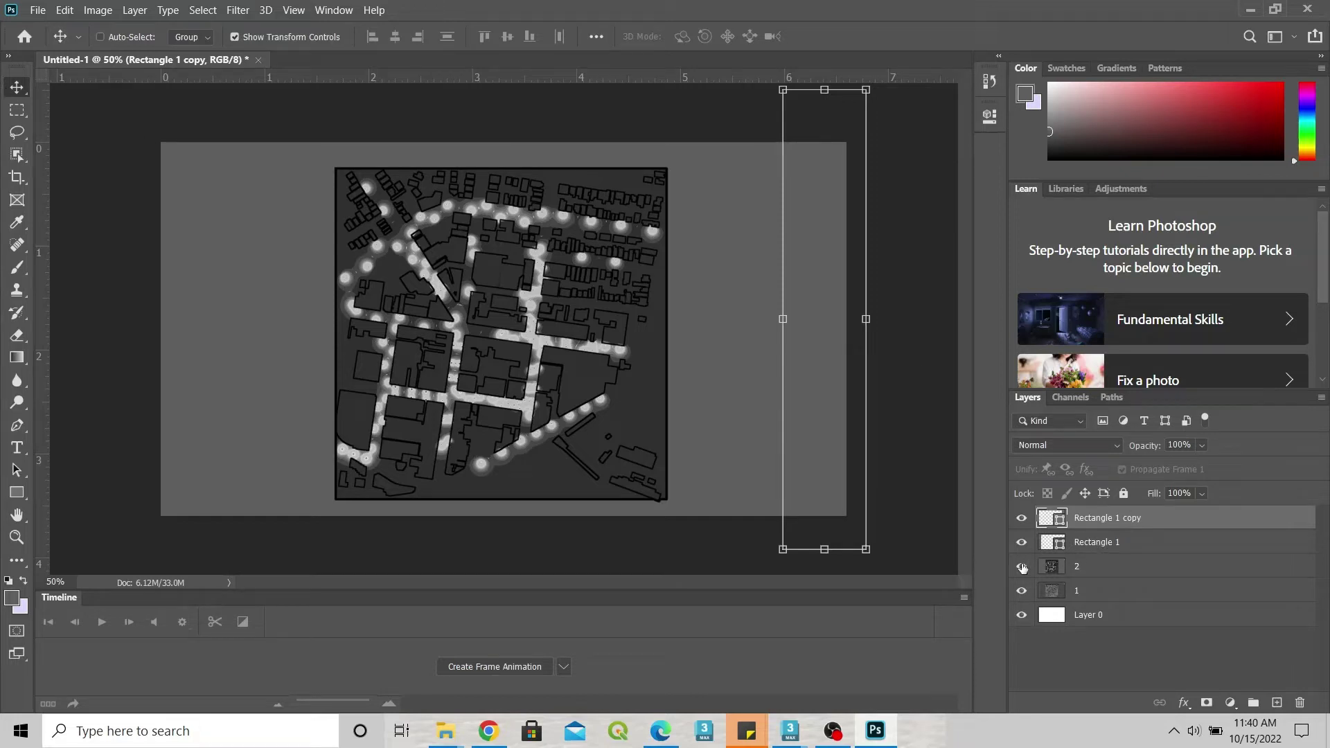
pyautogui.click(1023, 566)
pyautogui.click(1022, 567)
pyautogui.click(1022, 566)
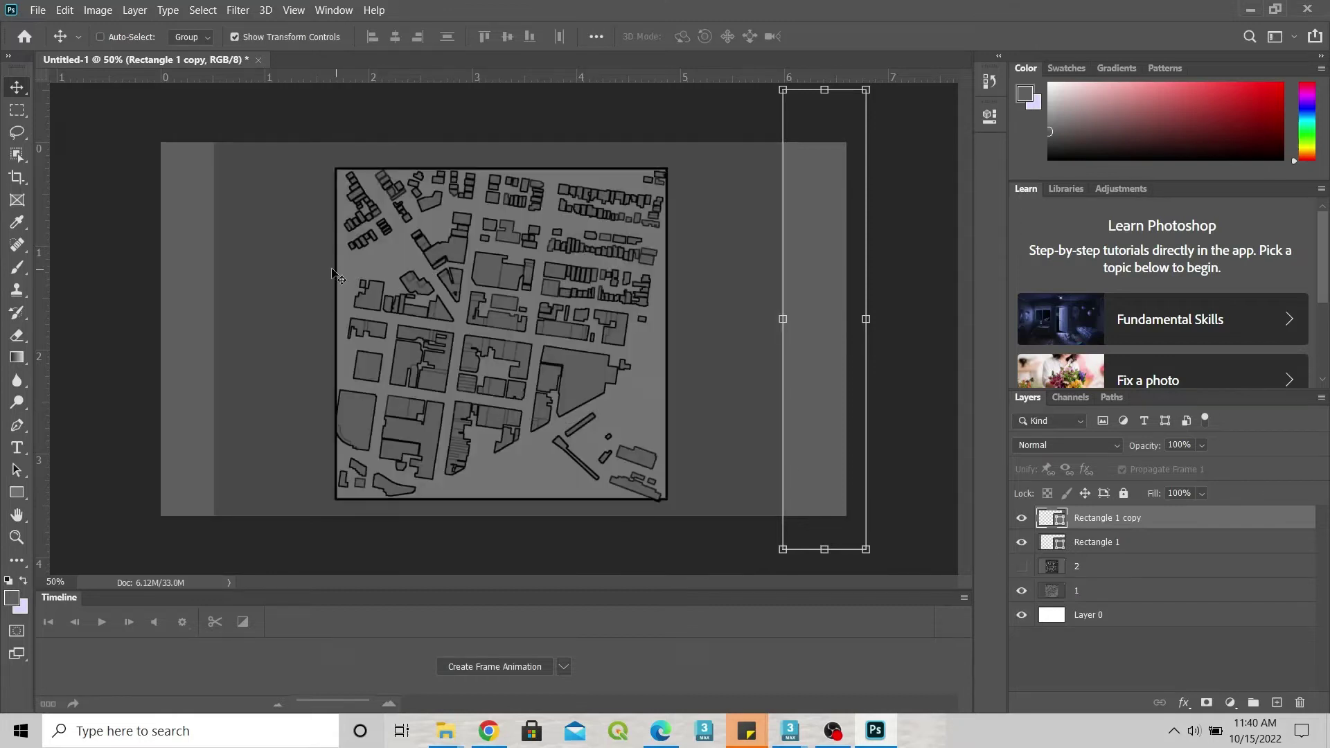
pyautogui.click(1021, 567)
pyautogui.click(1022, 567)
# Step: Show layer 2 again, duplicate both Rectangle layers, and move the copies below layer 2
pyautogui.click(1091, 568)
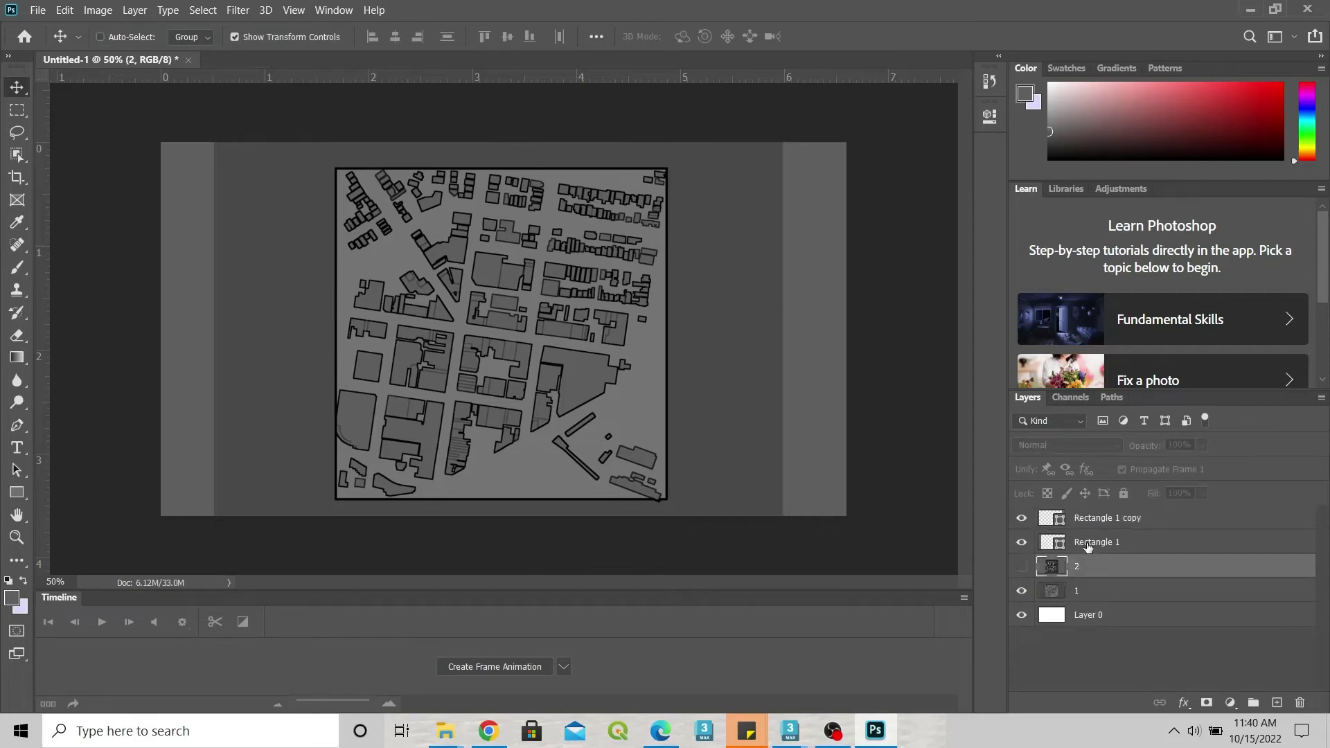
pyautogui.click(1019, 569)
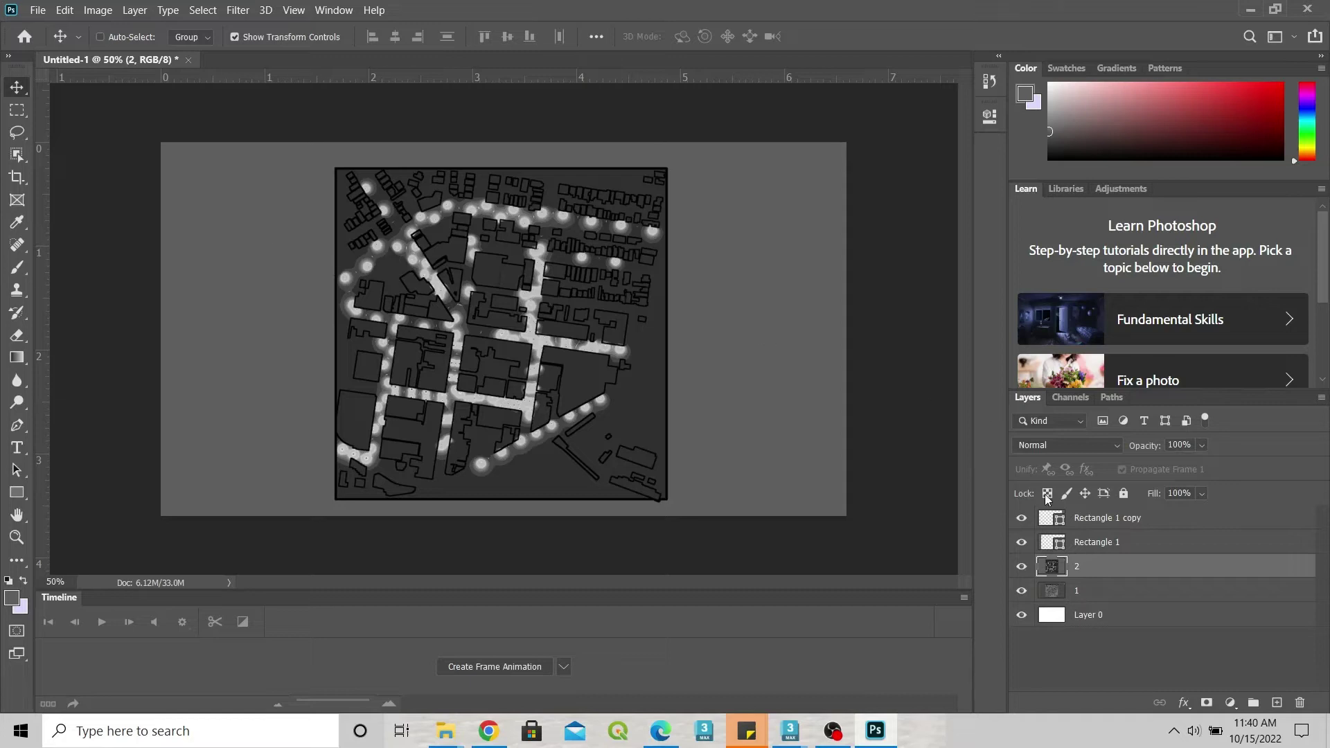
pyautogui.click(1085, 543)
pyautogui.keyDown('shift'); pyautogui.click(1093, 518); pyautogui.keyUp('shift')
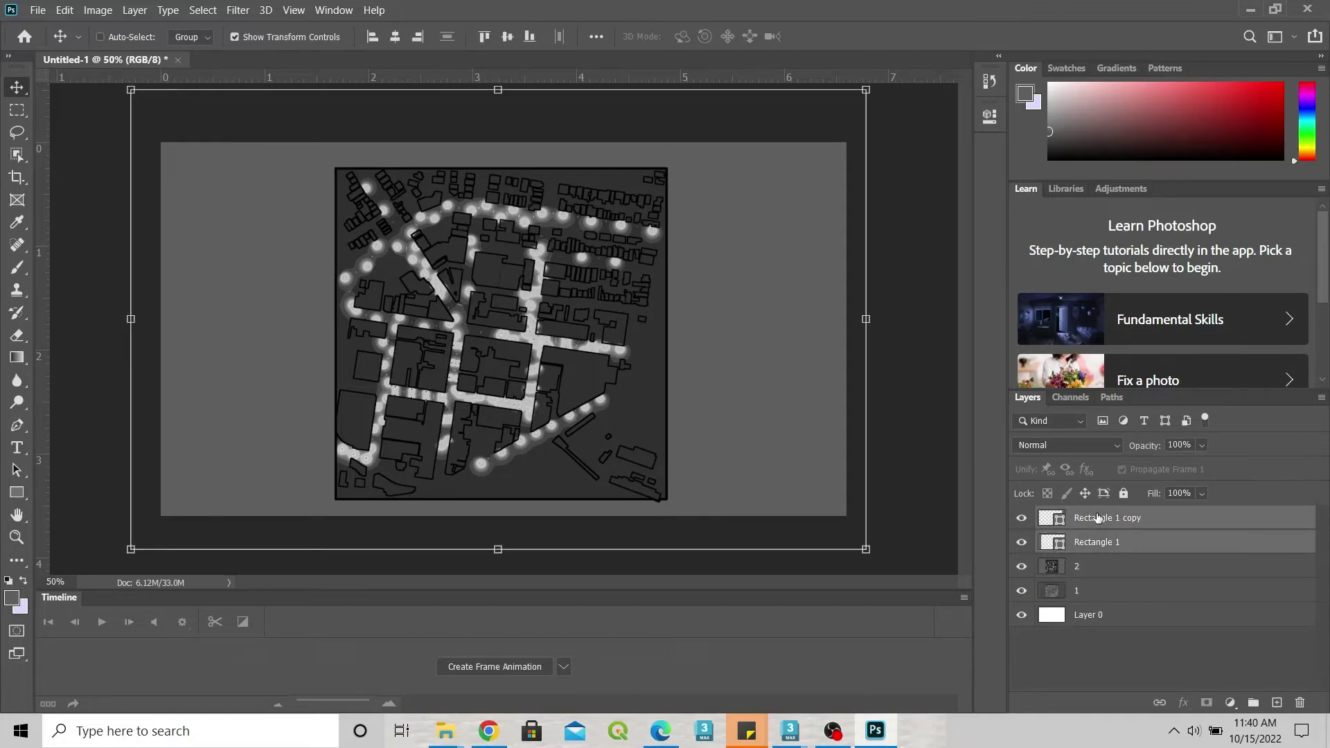
pyautogui.rightClick(1094, 518)
pyautogui.click(914, 80)
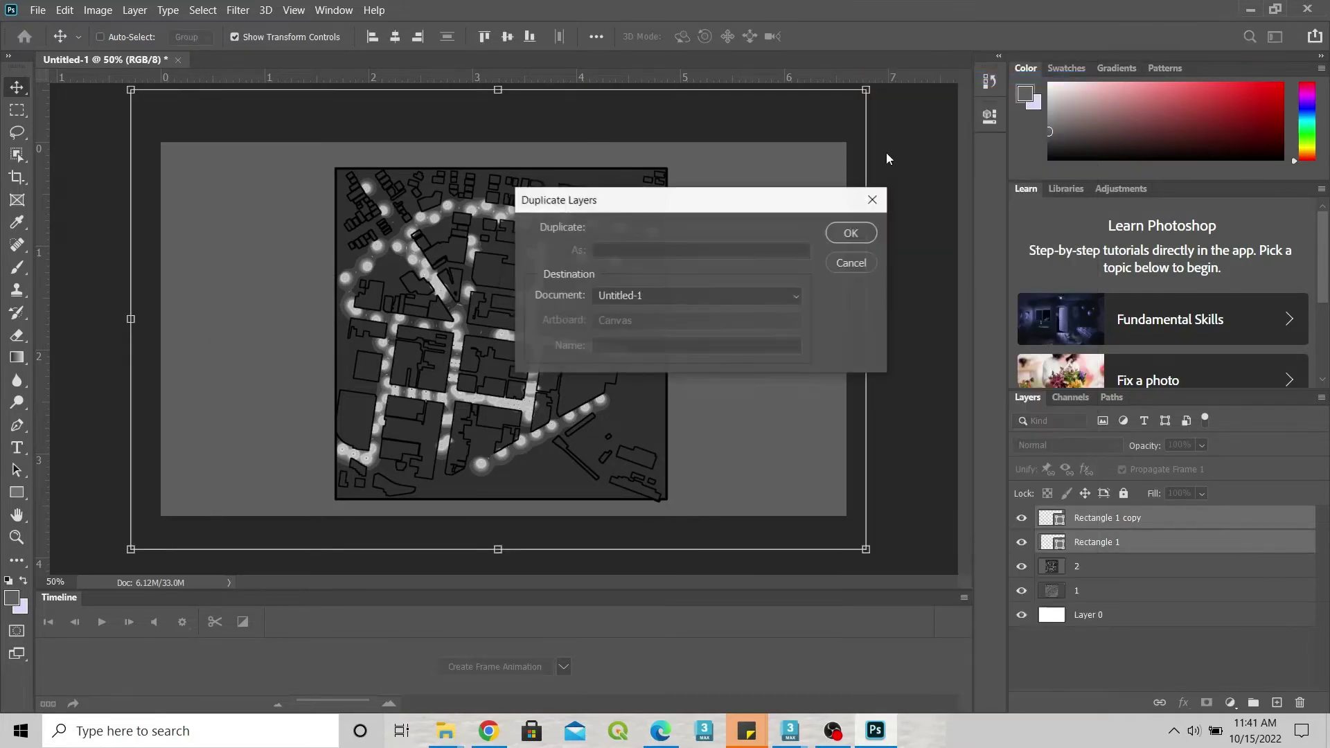
pyautogui.click(851, 232)
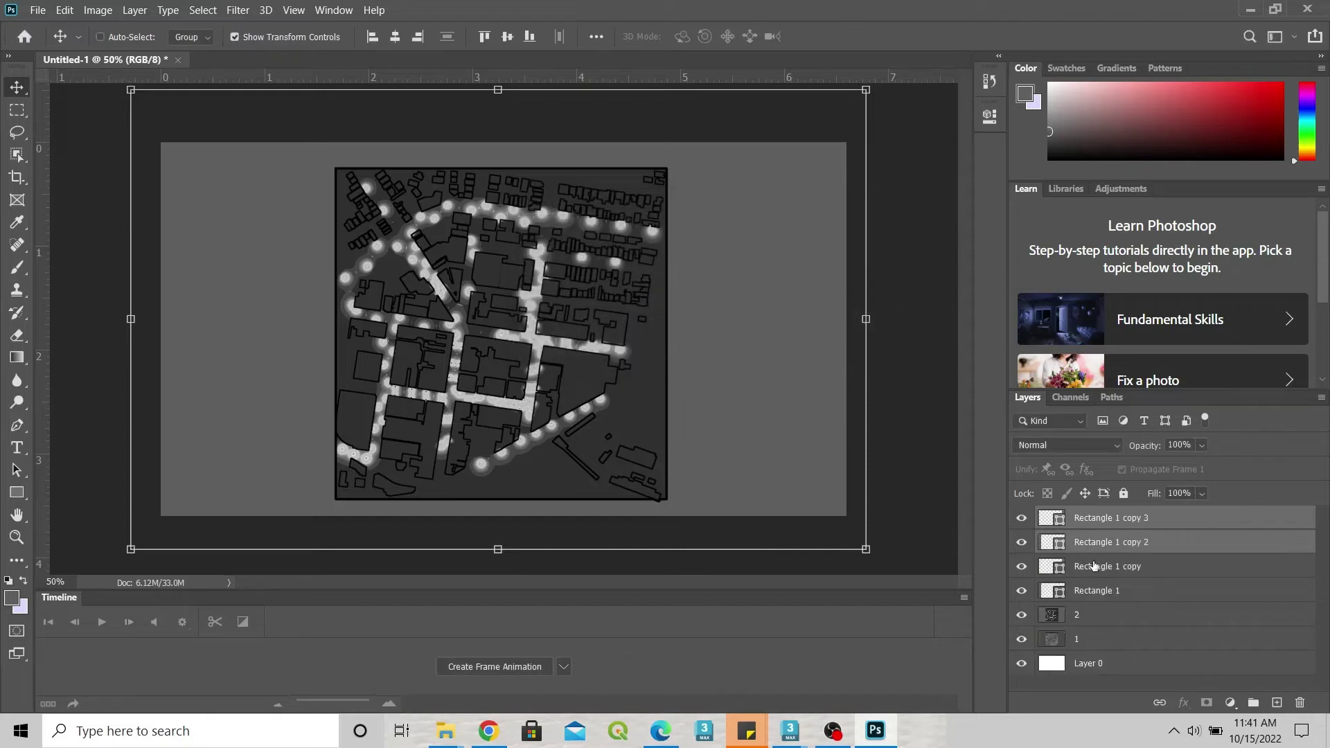
pyautogui.moveTo(1115, 546); pyautogui.dragTo(1099, 627)
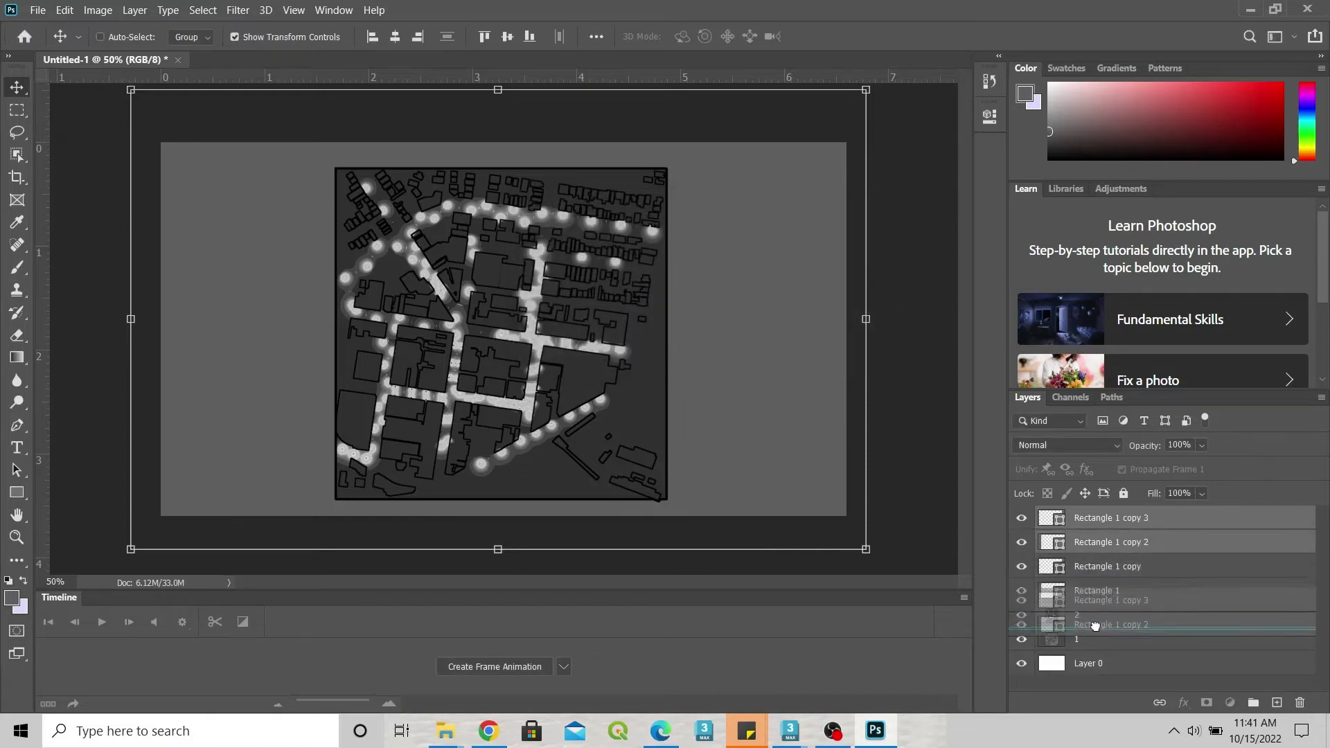
# Step: Merge the original Rectangle layers into layer 2 and name the result 2
pyautogui.click(1099, 569)
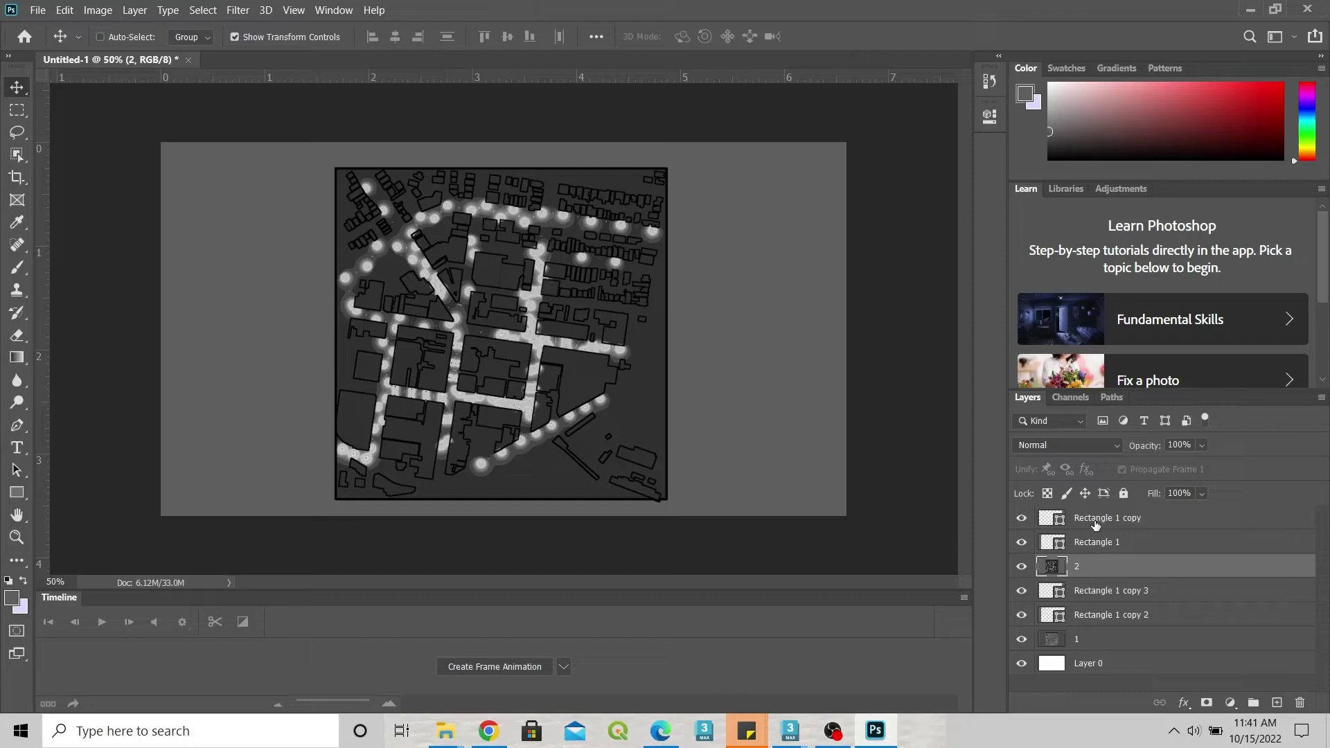
pyautogui.keyDown('shift'); pyautogui.click(1094, 525); pyautogui.keyUp('shift')
pyautogui.rightClick(1095, 521)
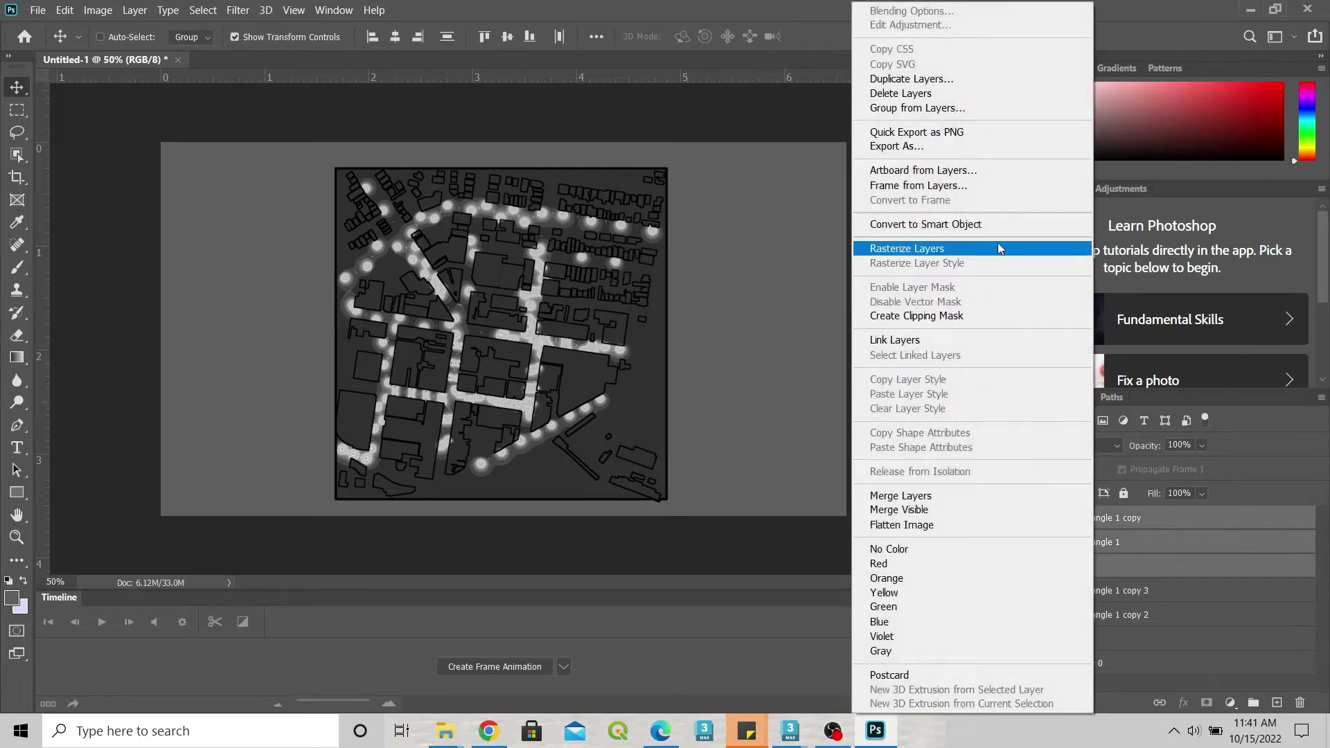
pyautogui.click(950, 496)
pyautogui.doubleClick(1101, 519)
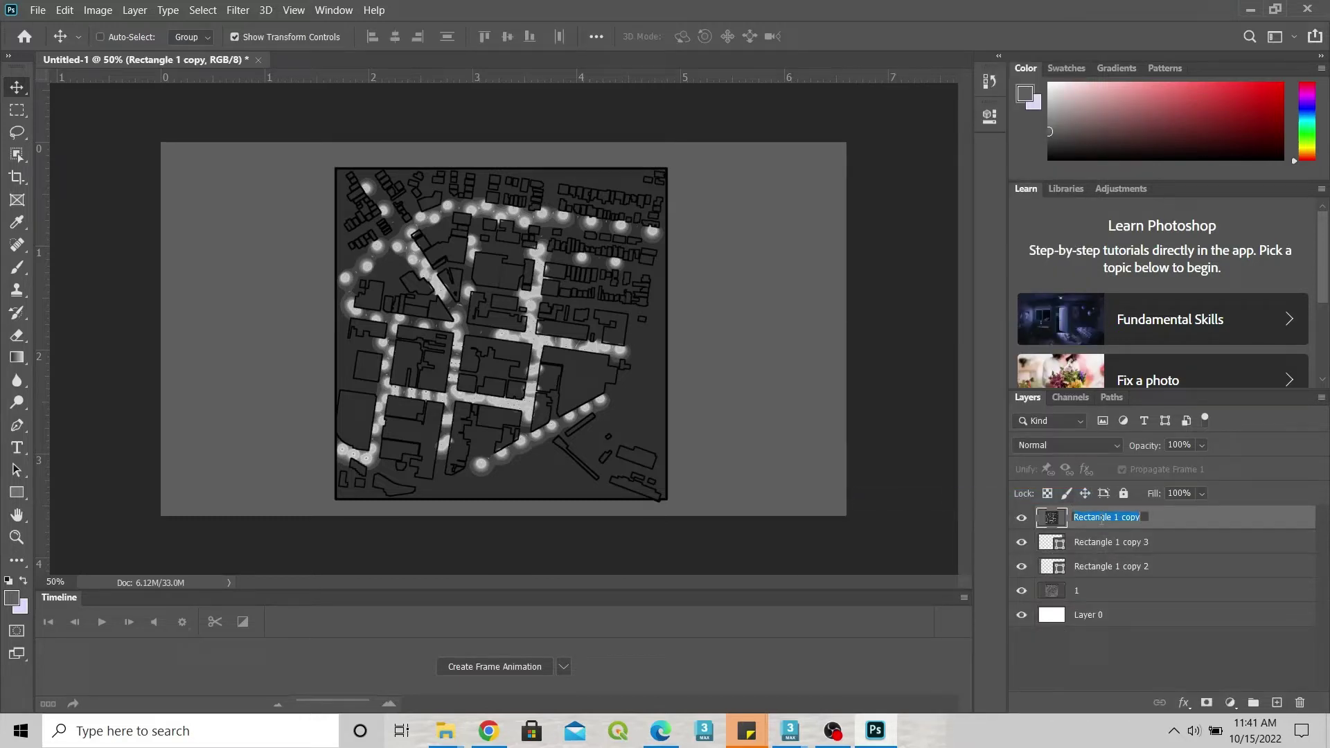
pyautogui.write('2')
pyautogui.press('Return')
# Step: Hide lit-street layer 2 and sample the grey background colour with the Eyedropper
pyautogui.click(1092, 541)
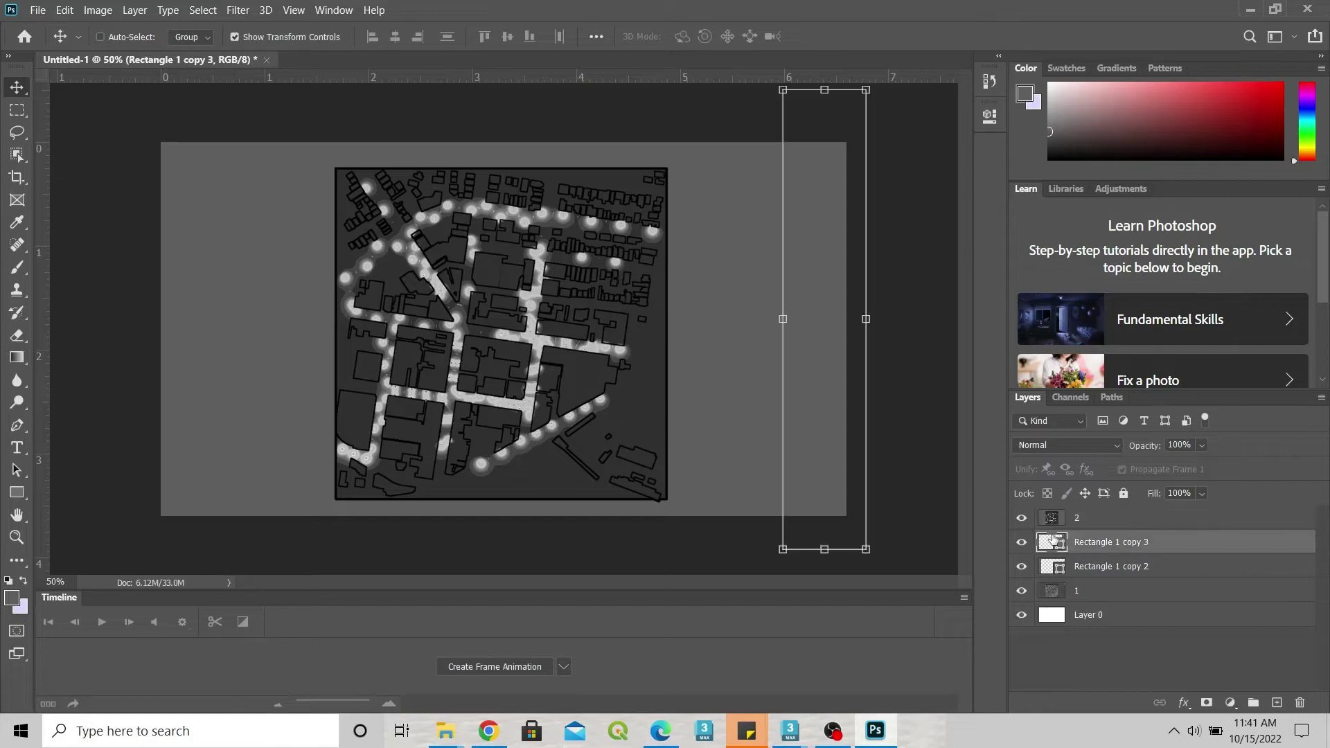
pyautogui.click(1022, 518)
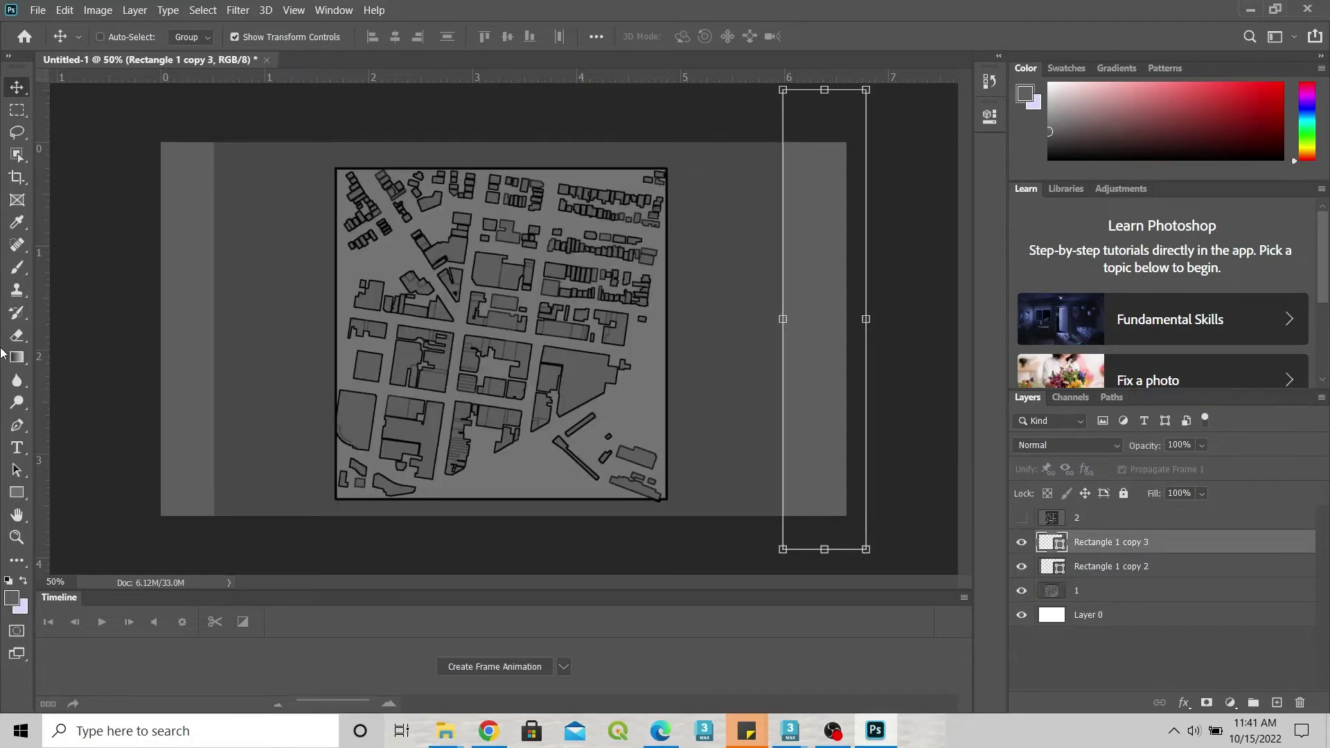
pyautogui.click(18, 222)
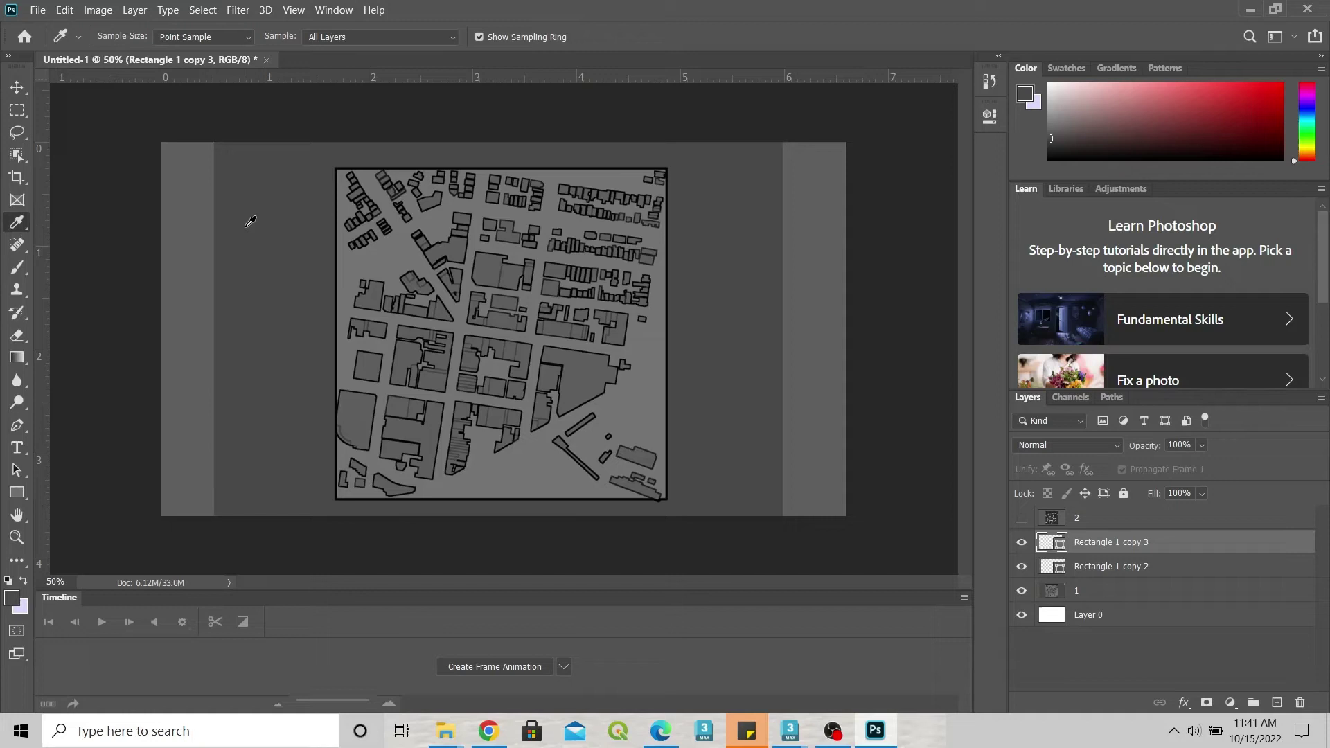
pyautogui.click(264, 294)
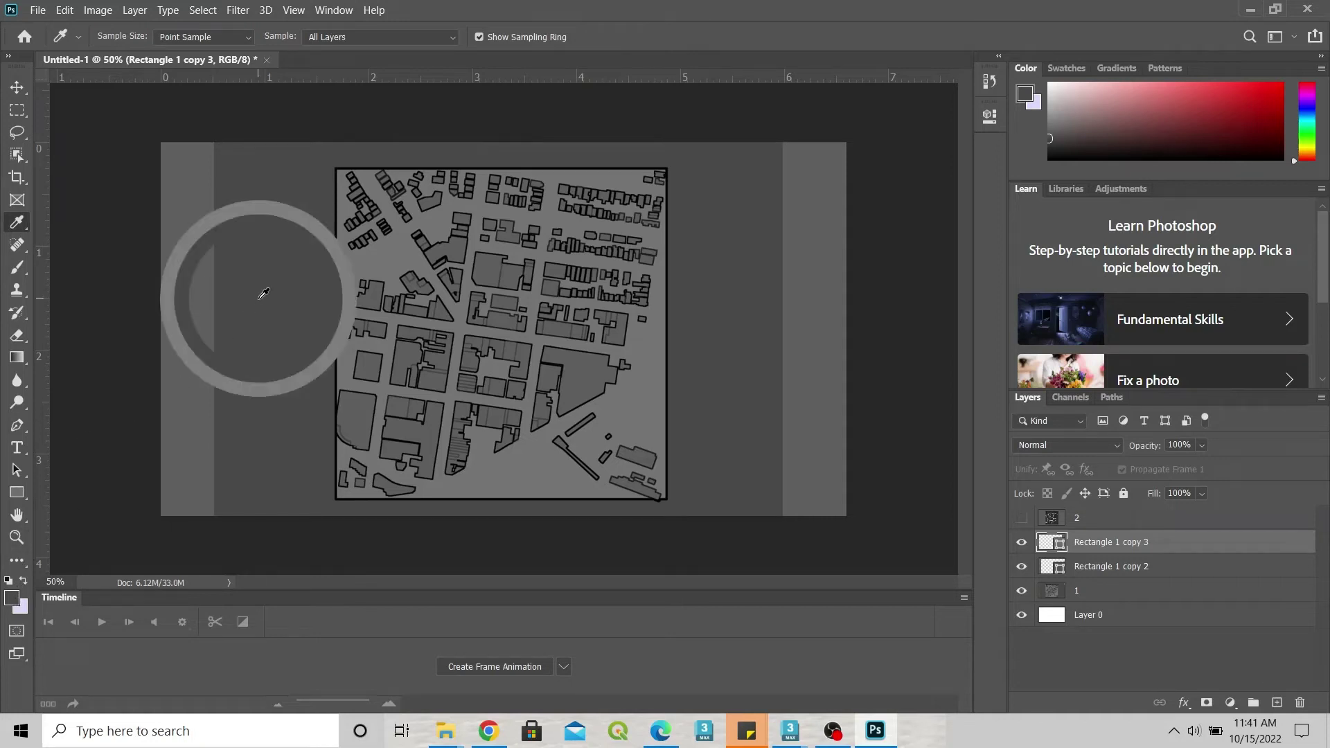
pyautogui.click(14, 598)
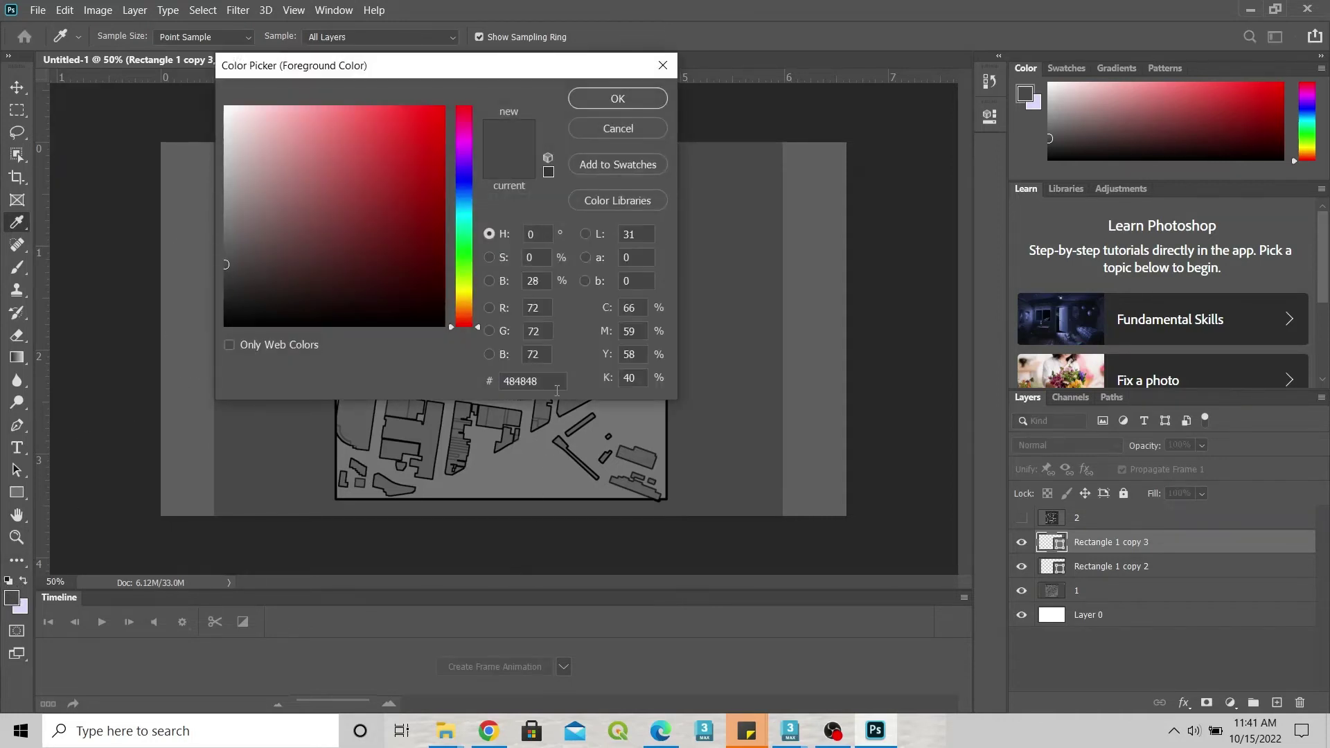
pyautogui.click(618, 128)
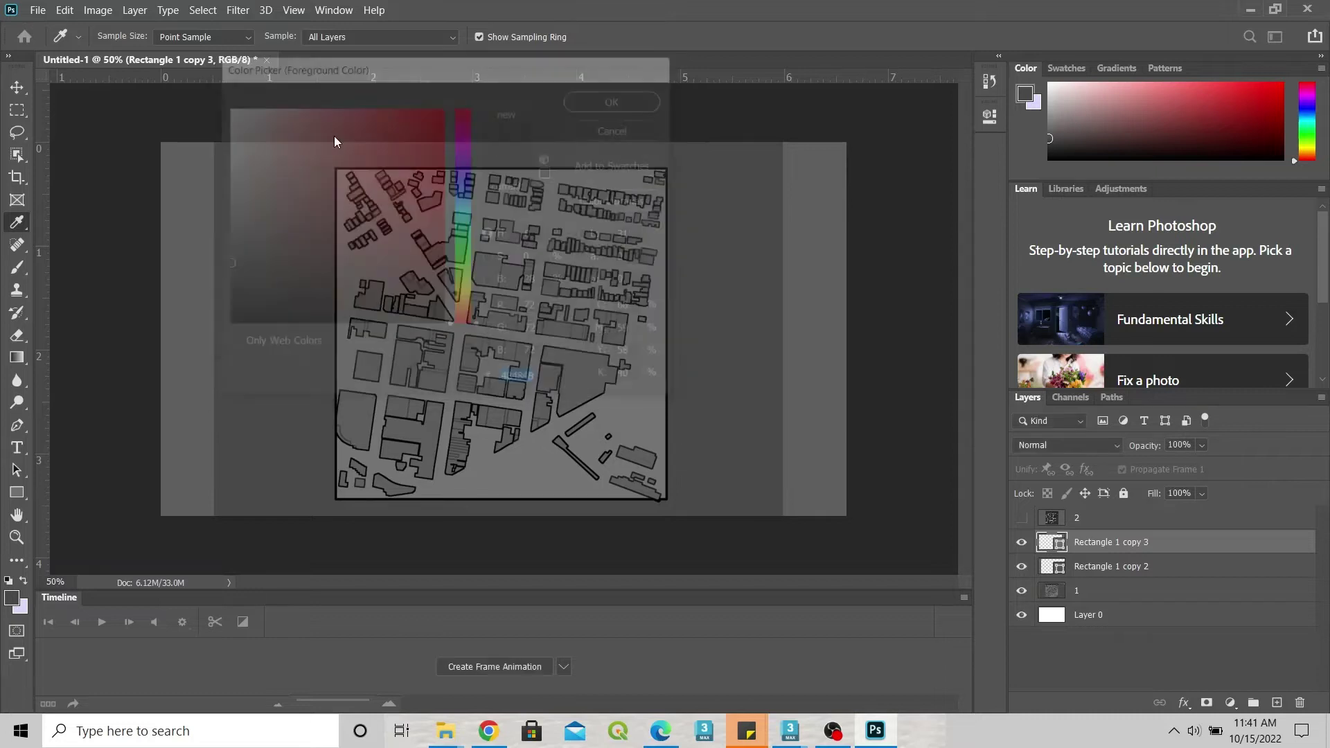
pyautogui.click(17, 88)
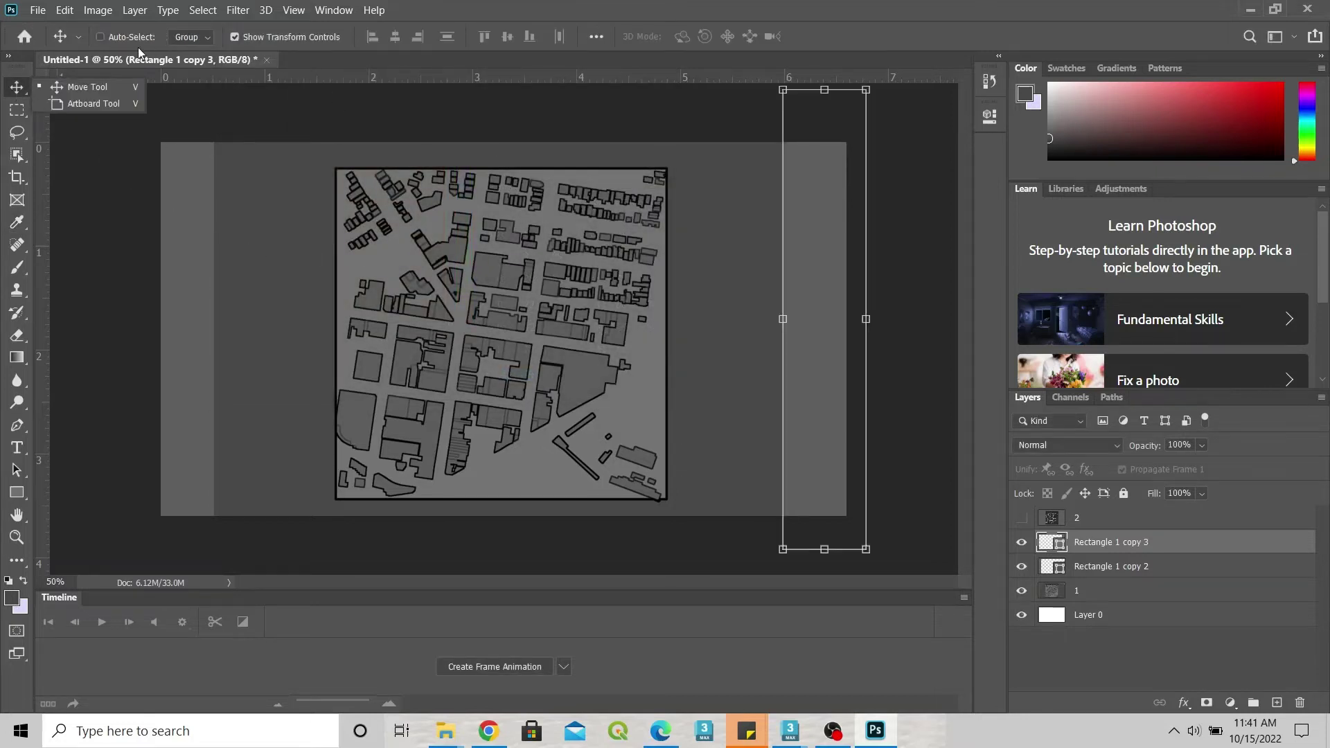
# Step: Set the copied right bar's fill to the sampled grey #484848
pyautogui.click(17, 493)
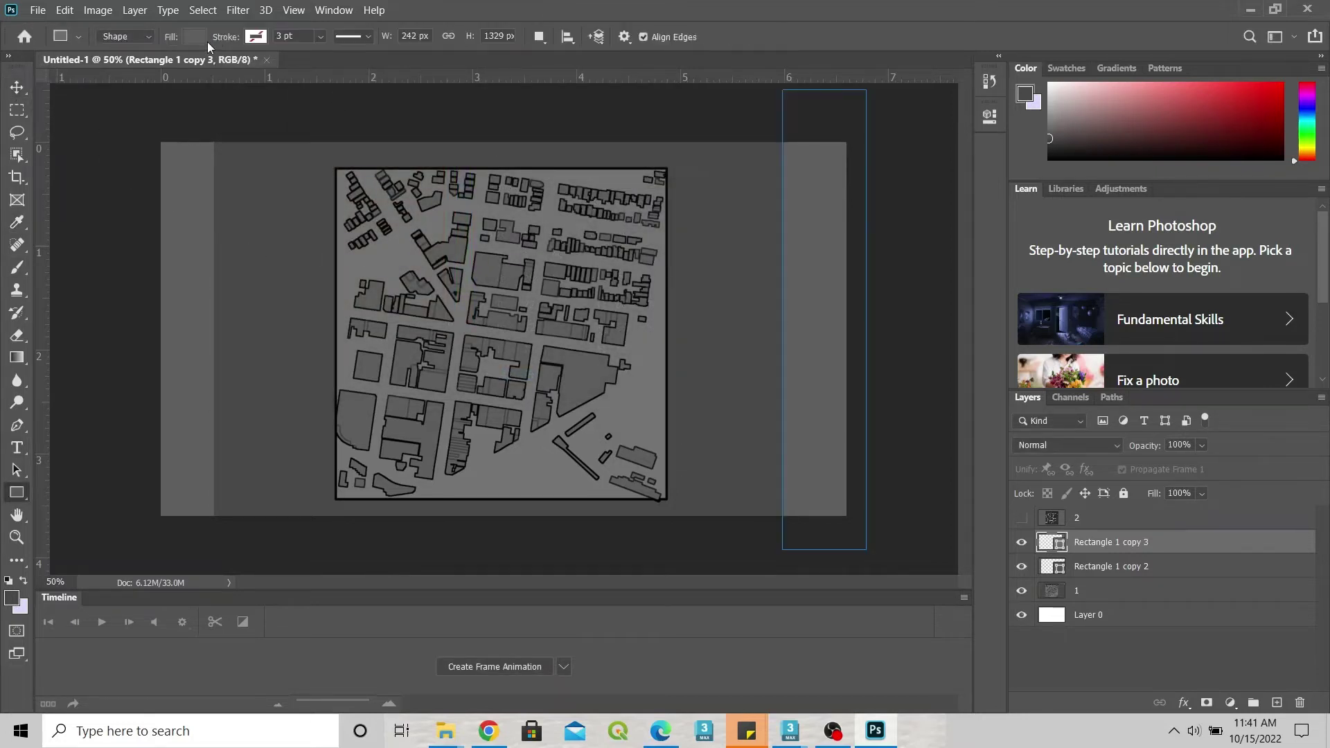
pyautogui.click(192, 37)
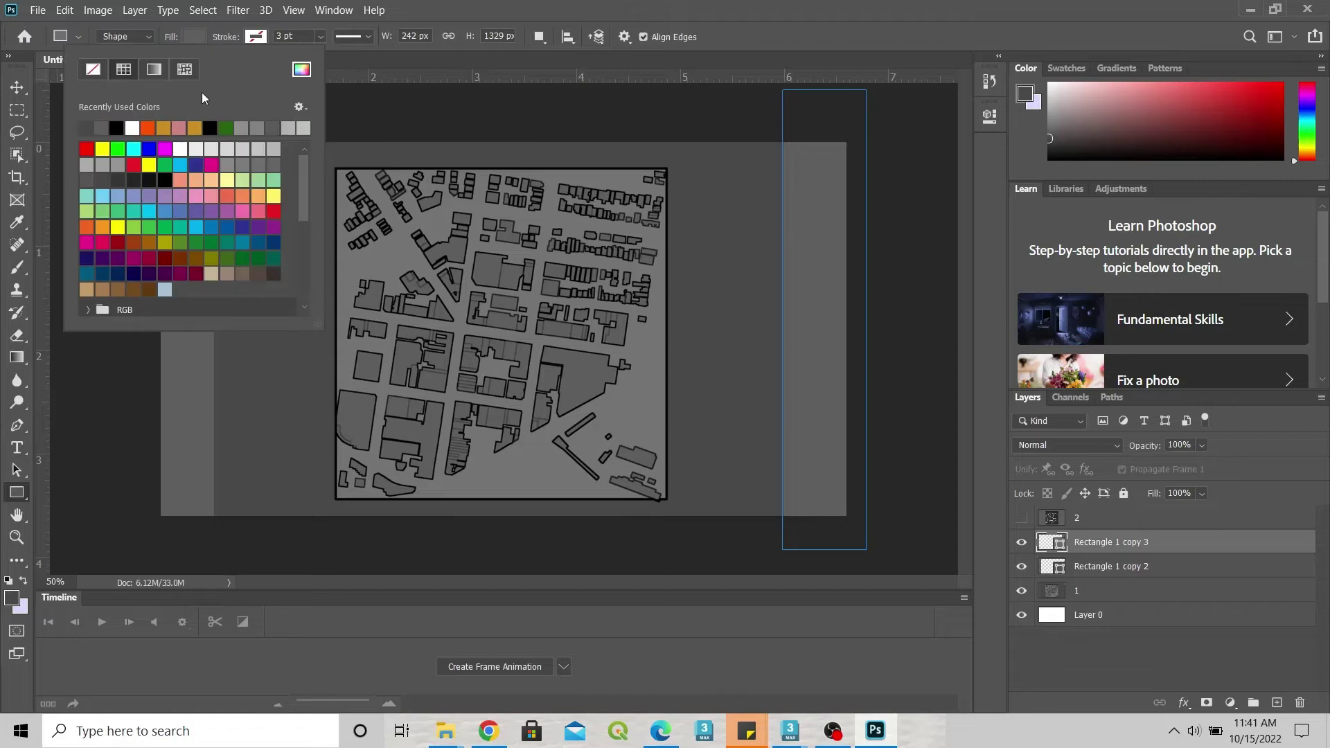
pyautogui.click(302, 70)
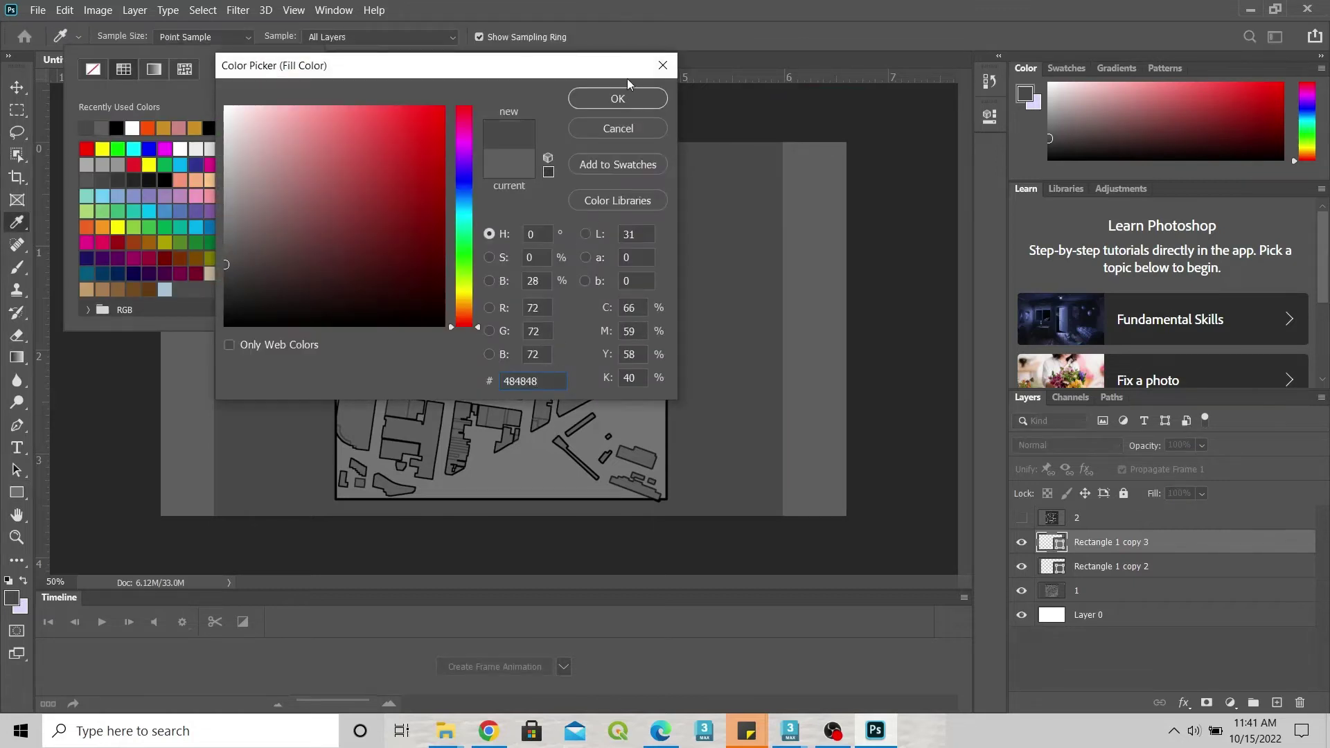
pyautogui.click(617, 99)
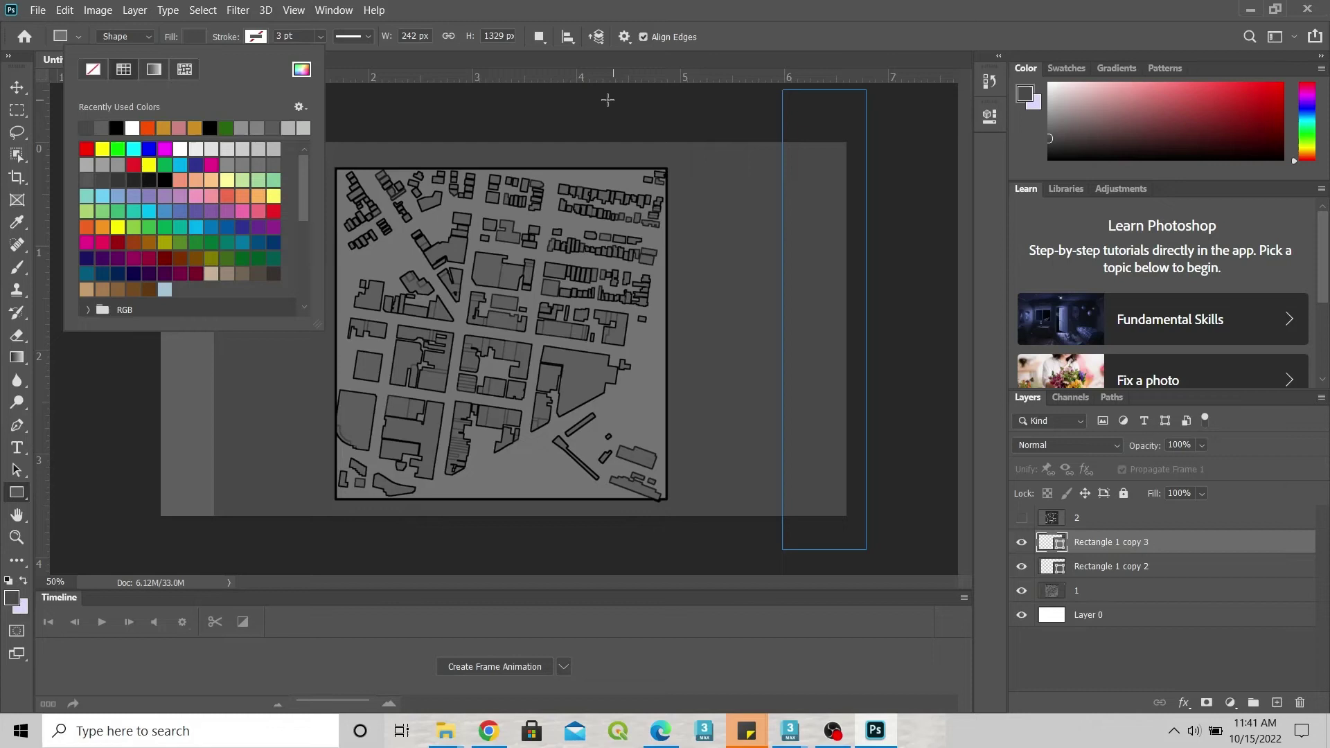
pyautogui.click(17, 87)
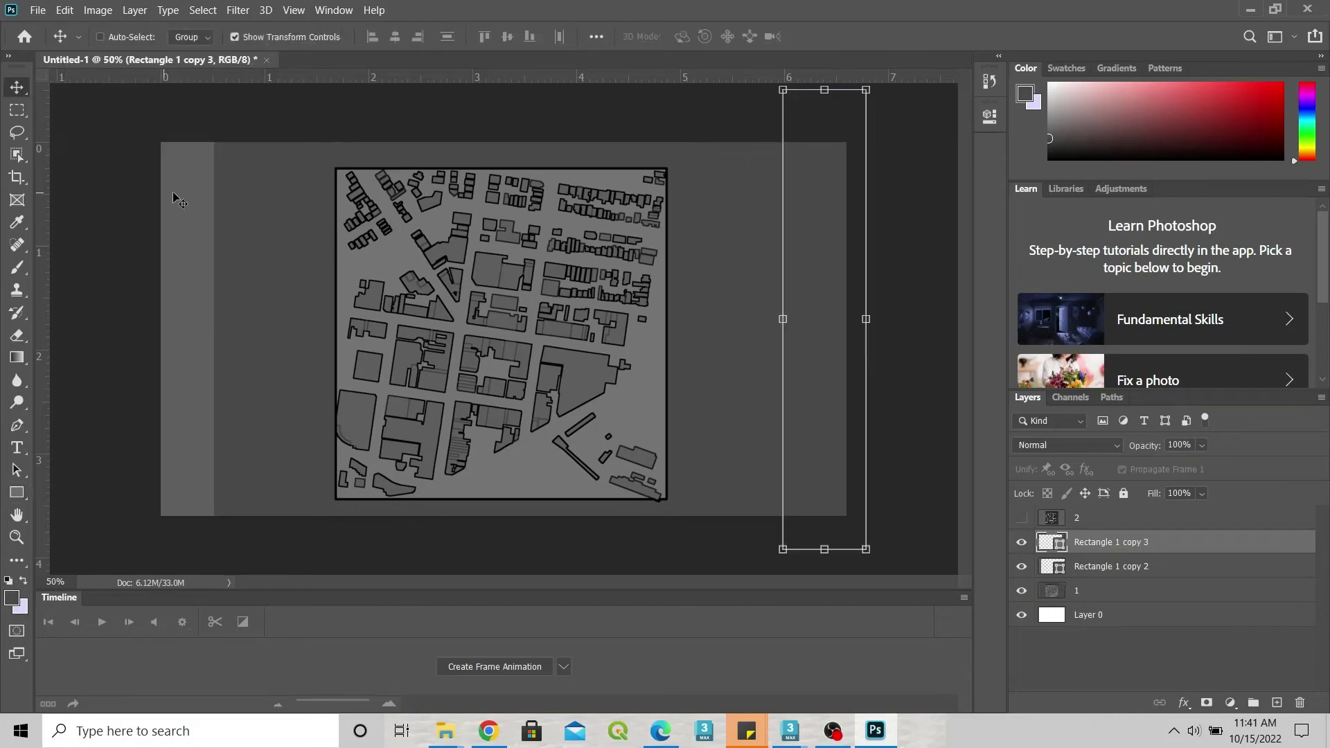
pyautogui.click(1146, 565)
# Step: Delete Rectangle 1 copy 2 and Alt-drag a copy of the right bar to the left edge
pyautogui.press('Delete')
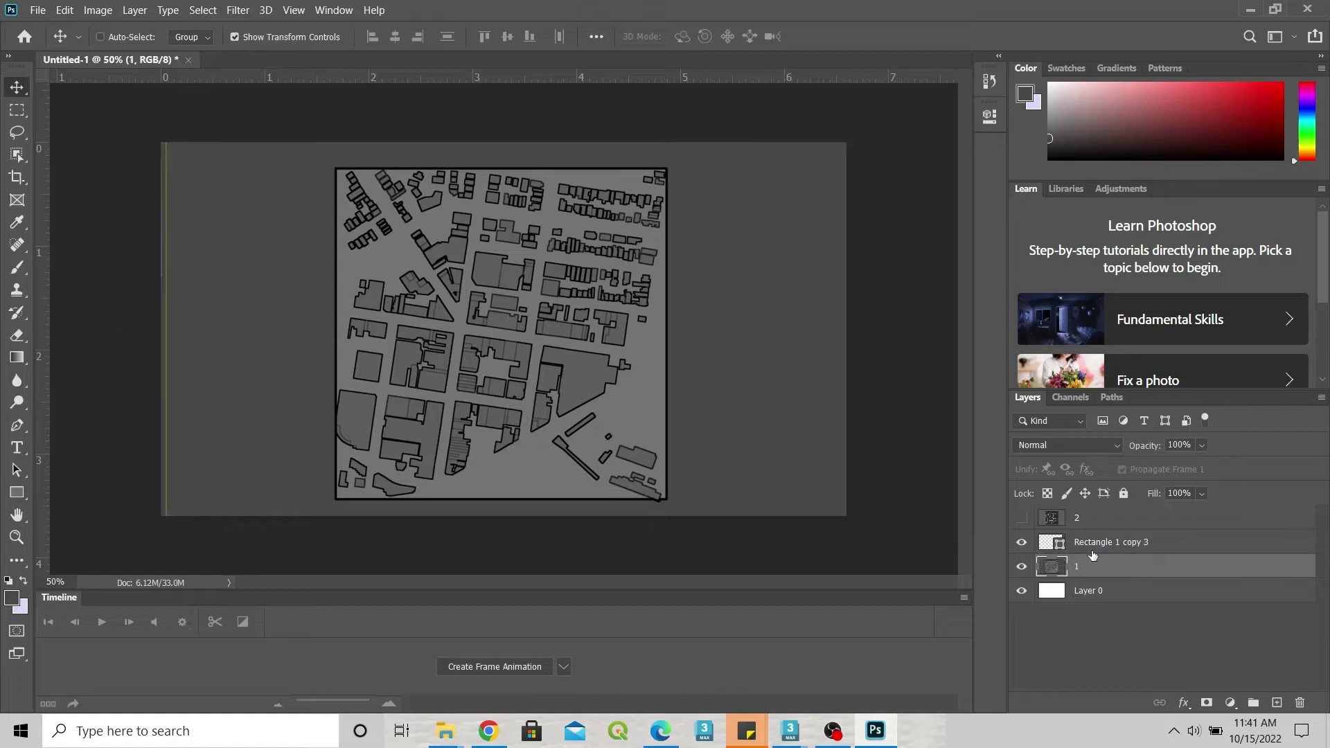
pyautogui.click(1111, 541)
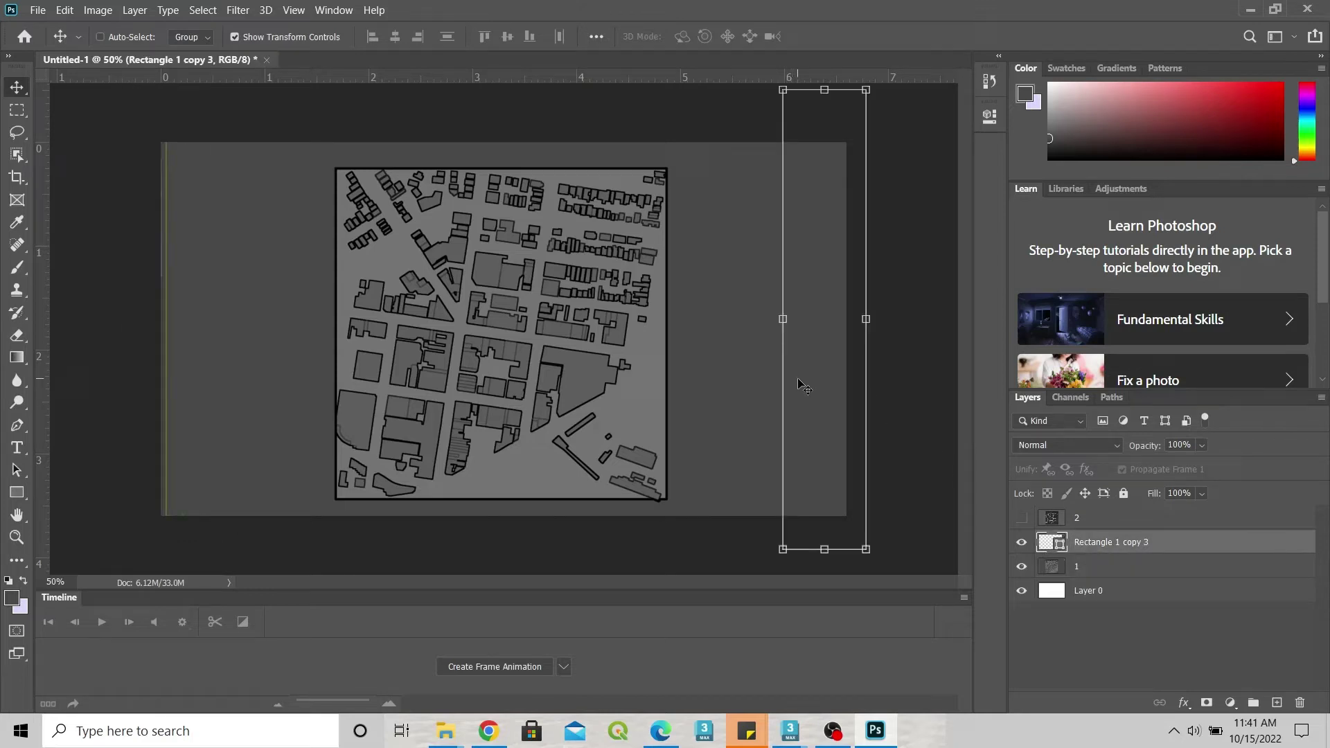
pyautogui.moveTo(803, 384); pyautogui.dragTo(162, 382)
pyautogui.hotkey('ctrl', 'j')
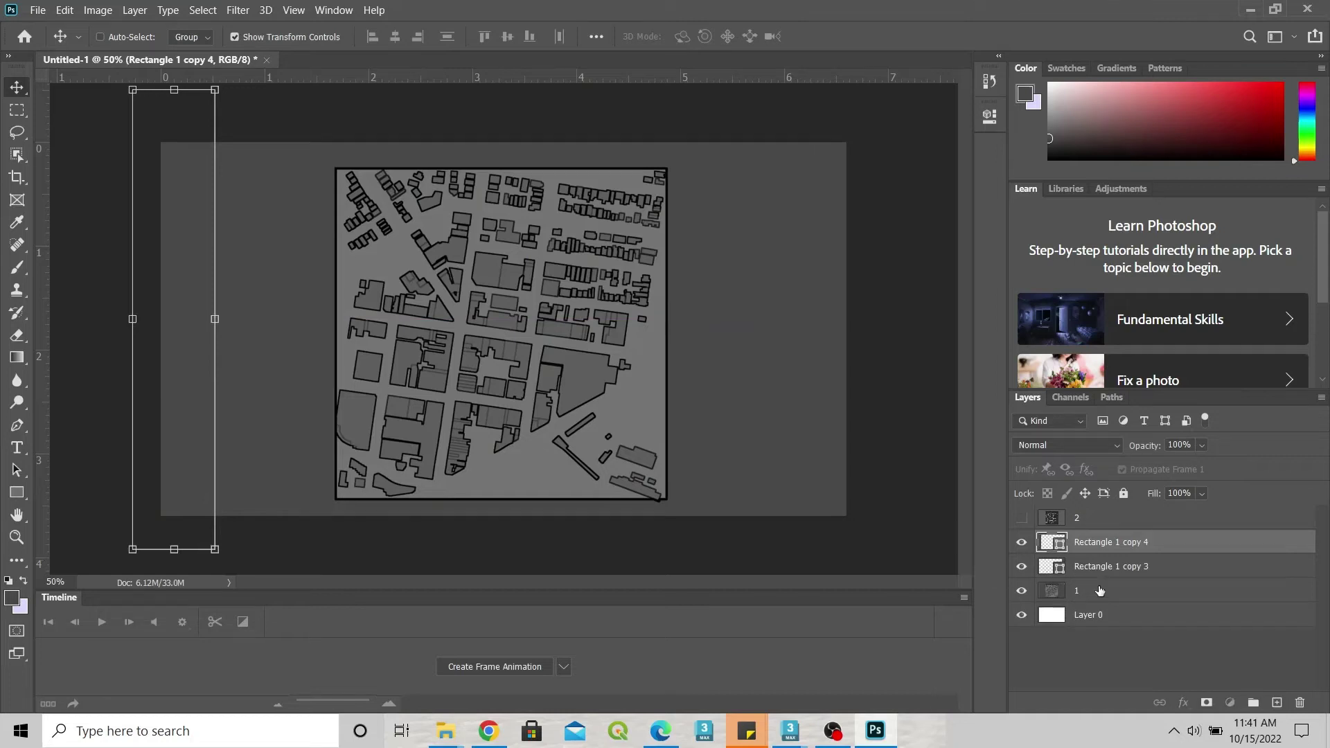
# Step: Merge both grey bars into layer 1, name it 1, and show layer 2 again
pyautogui.keyDown('shift'); pyautogui.click(1099, 590); pyautogui.keyUp('shift')
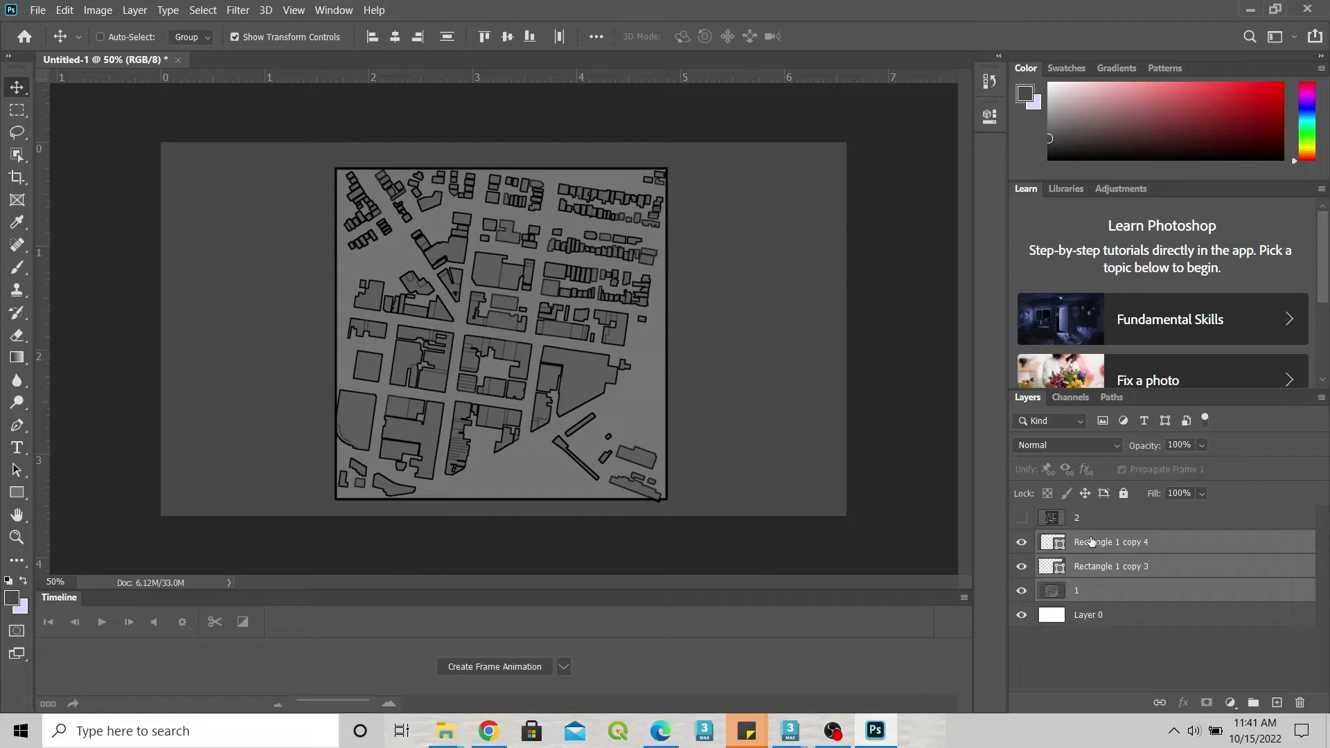
pyautogui.click(1092, 542)
pyautogui.keyDown('shift'); pyautogui.click(1098, 591); pyautogui.keyUp('shift')
pyautogui.rightClick(1081, 569)
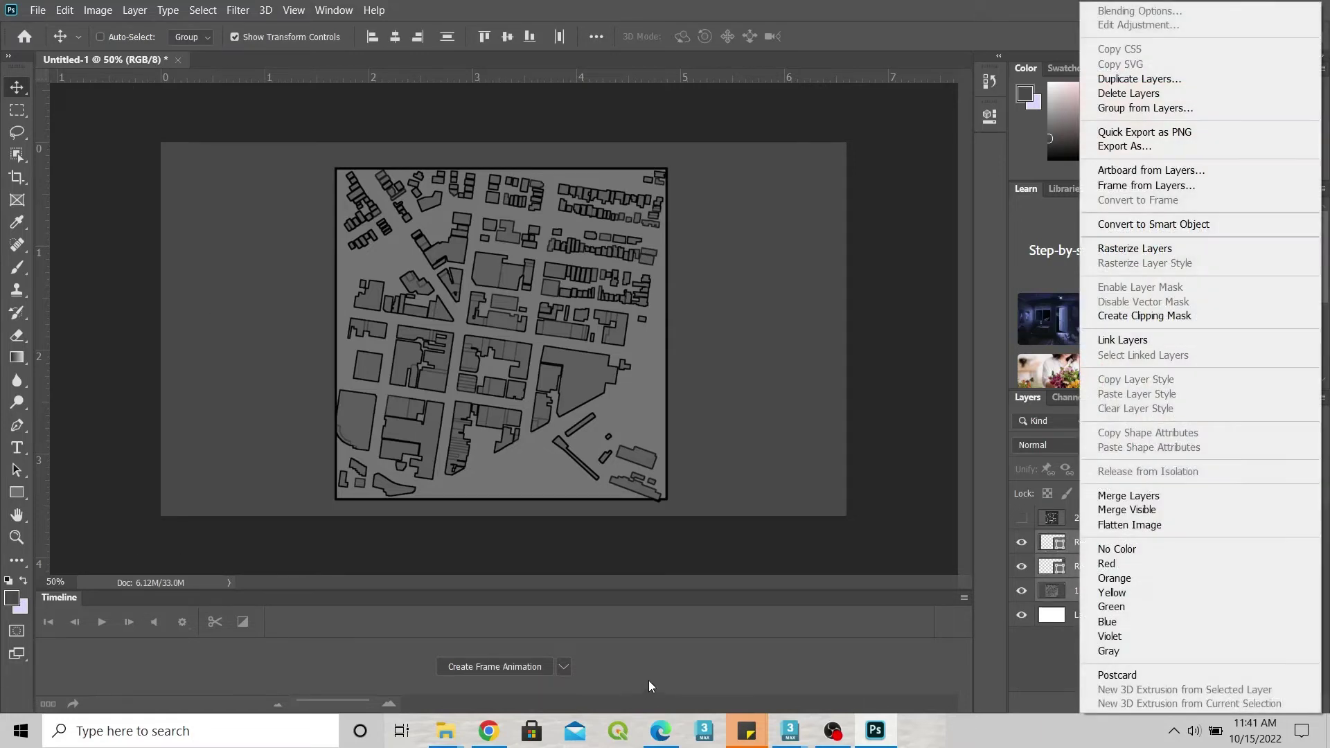
pyautogui.click(1129, 496)
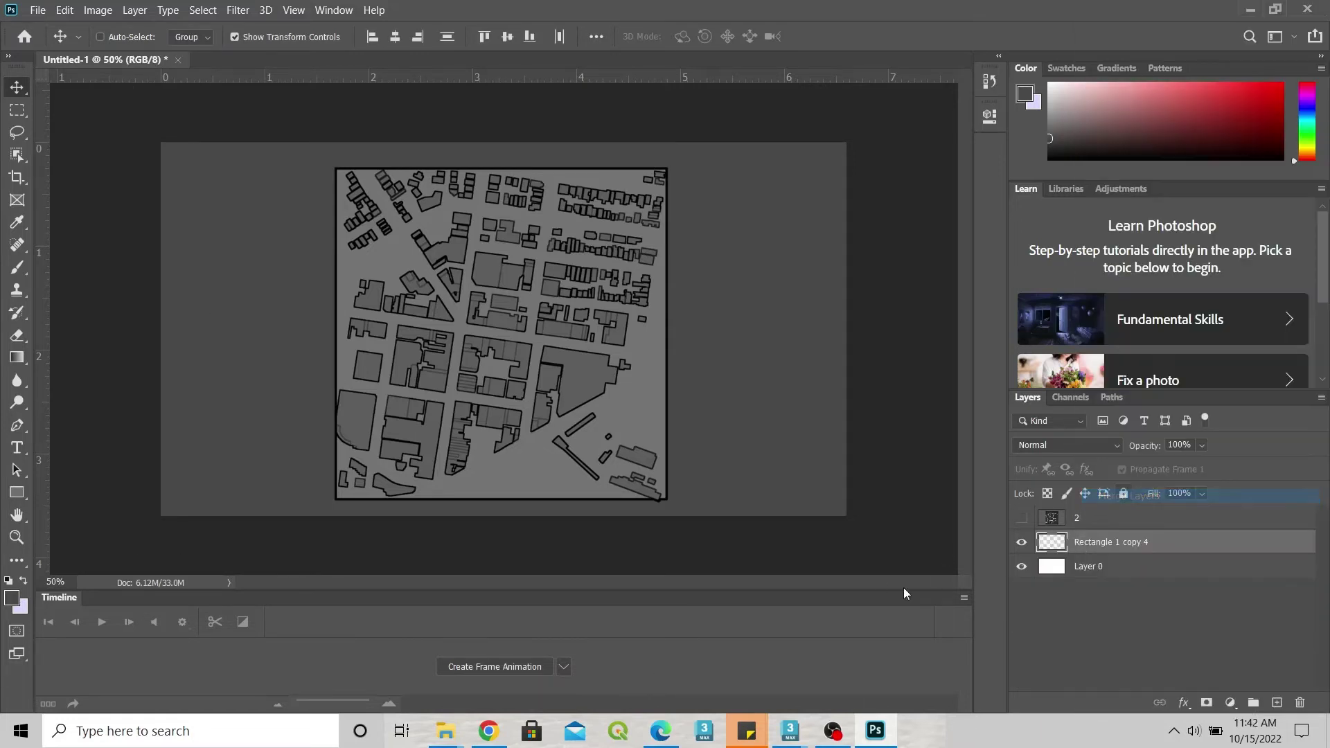
pyautogui.doubleClick(1110, 542)
pyautogui.write('1')
pyautogui.press('Return')
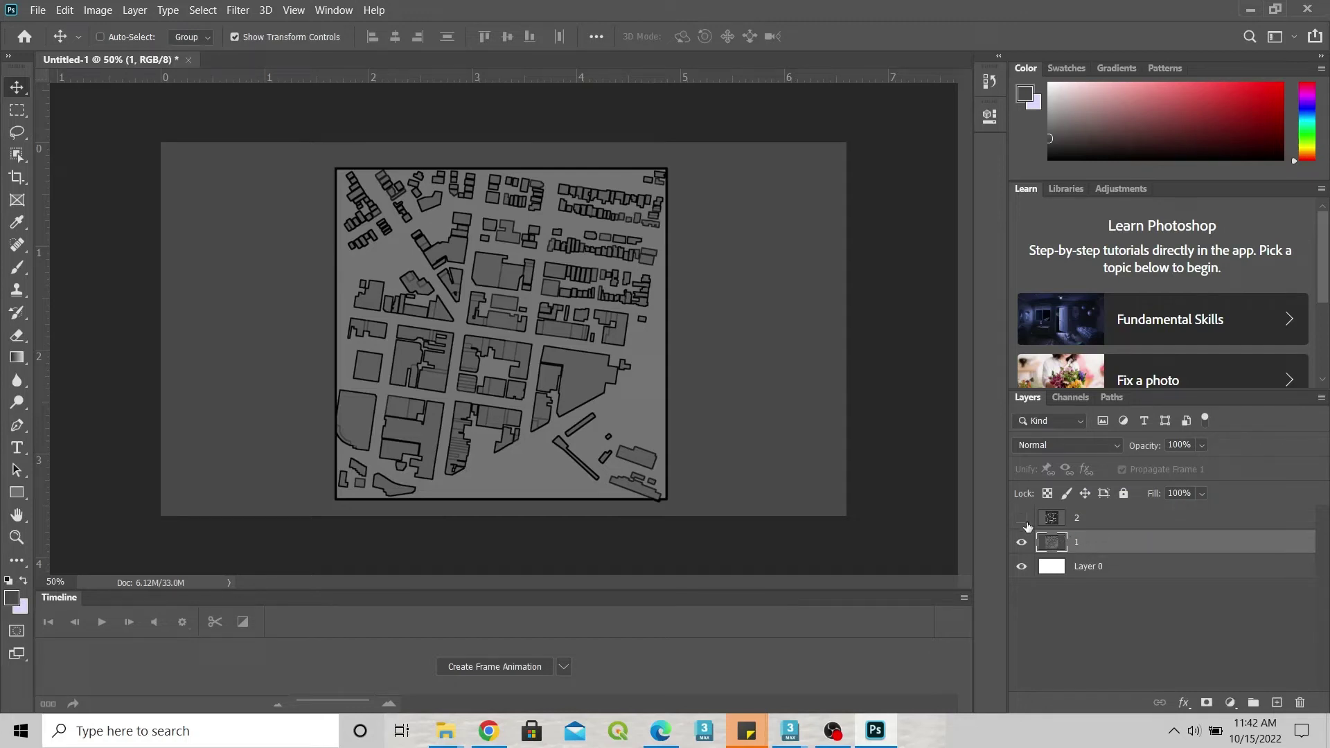
pyautogui.click(1023, 519)
# Step: Delete the blank Layer 0, confirming Yes, so only layers 1 and 2 remain
pyautogui.click(1141, 566)
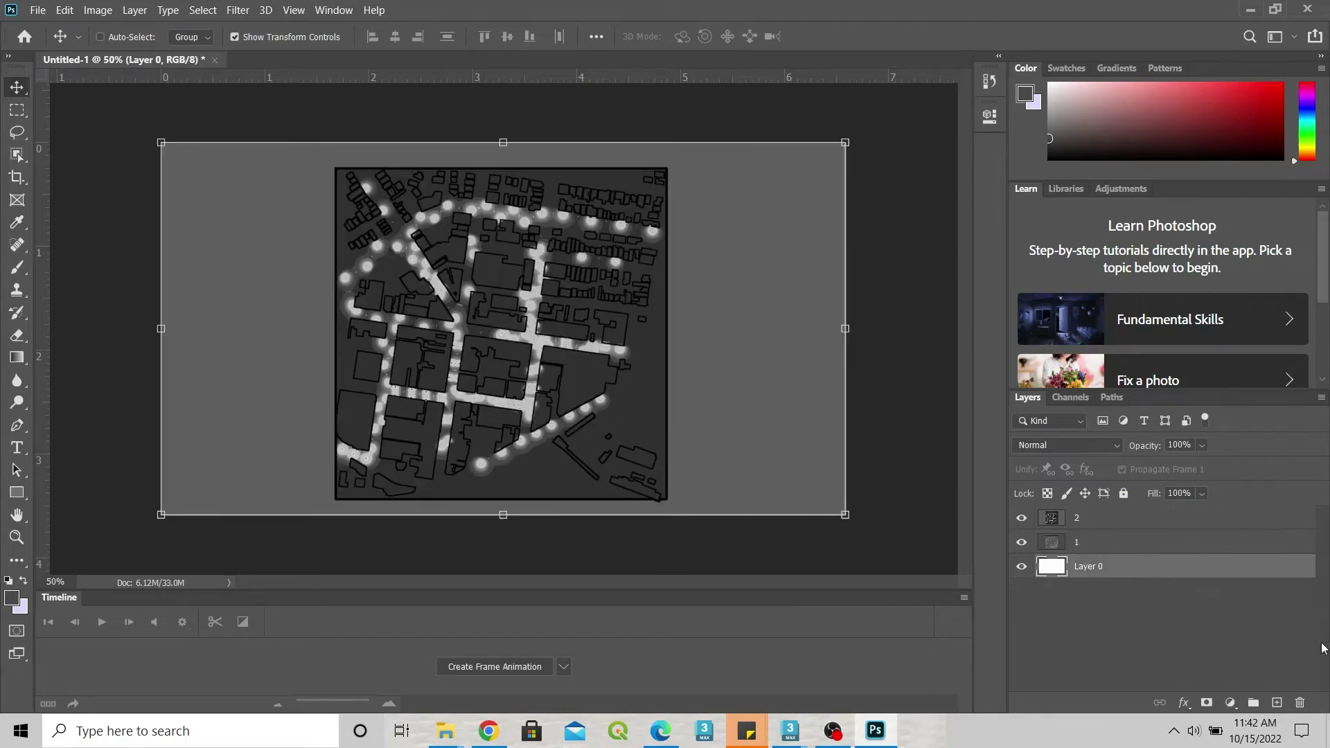
pyautogui.click(1302, 704)
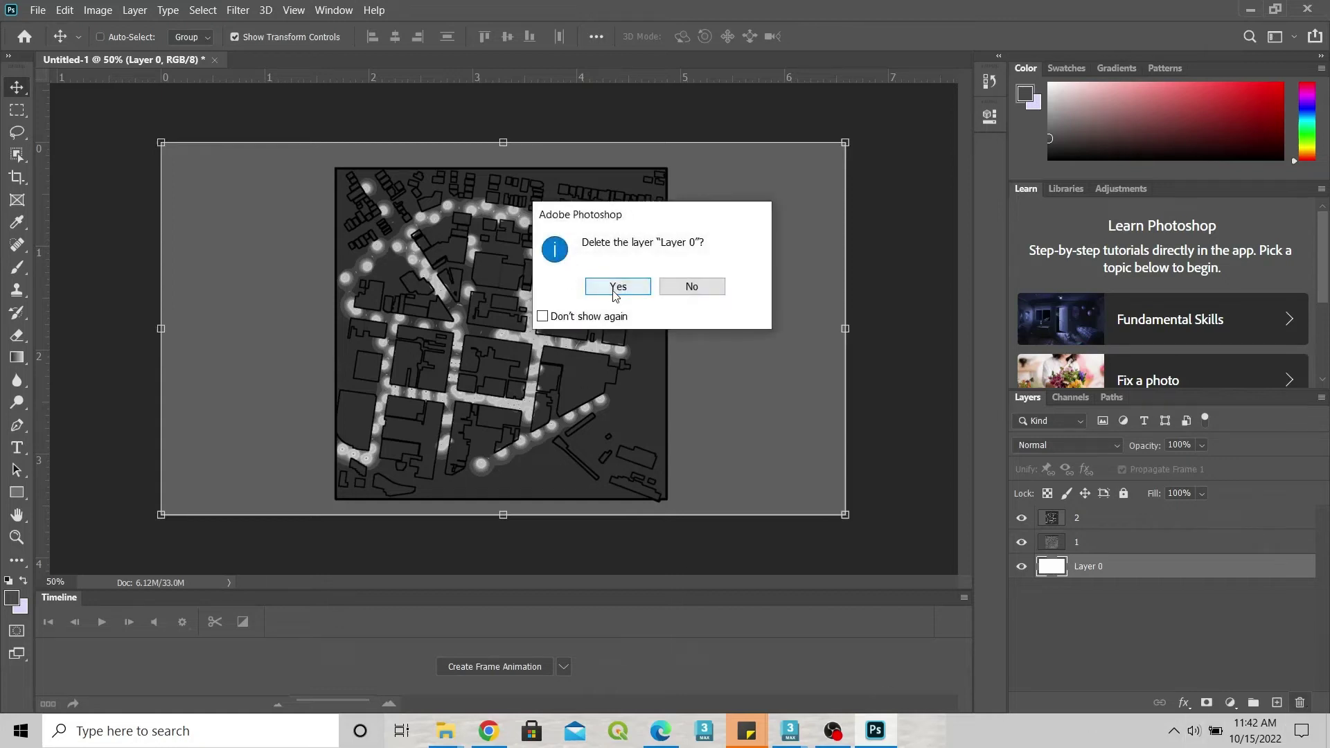
pyautogui.click(619, 292)
pyautogui.click(1079, 523)
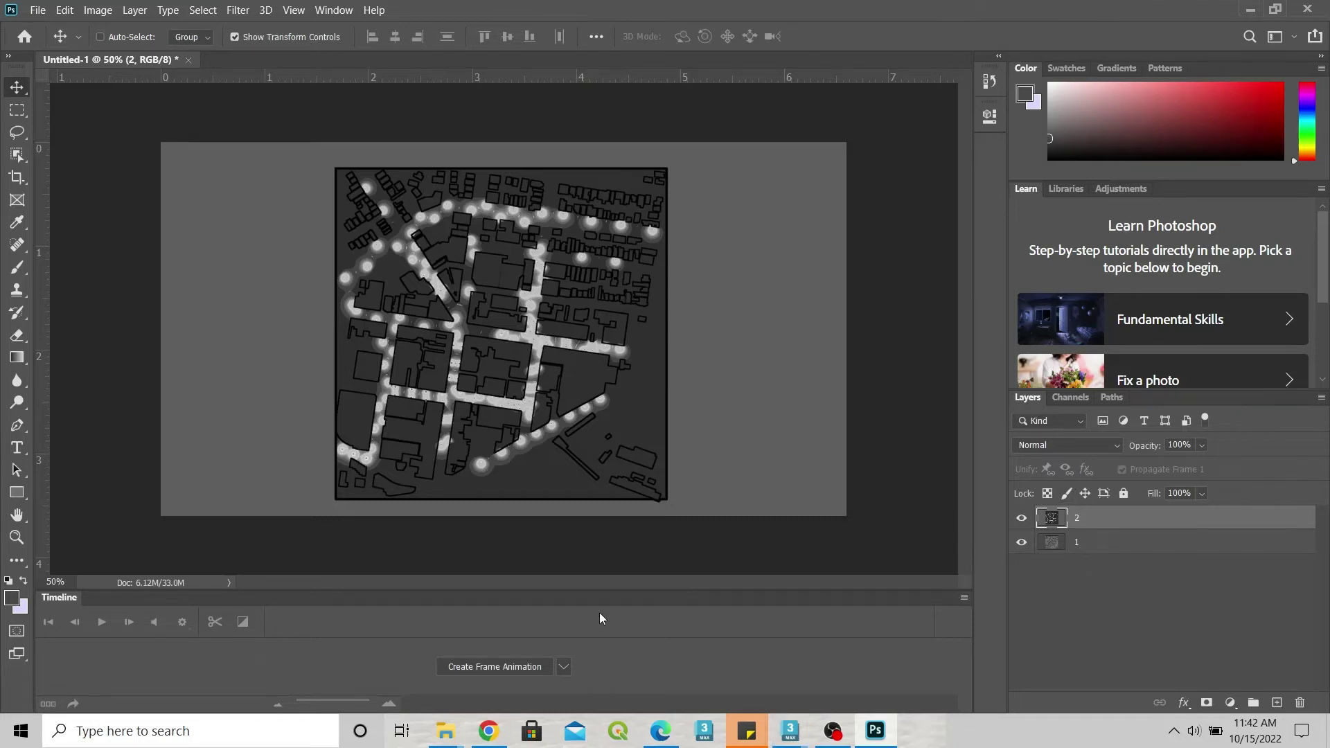
# Step: Show the Timeline panel and create a frame animation with its first frame
pyautogui.click(333, 9)
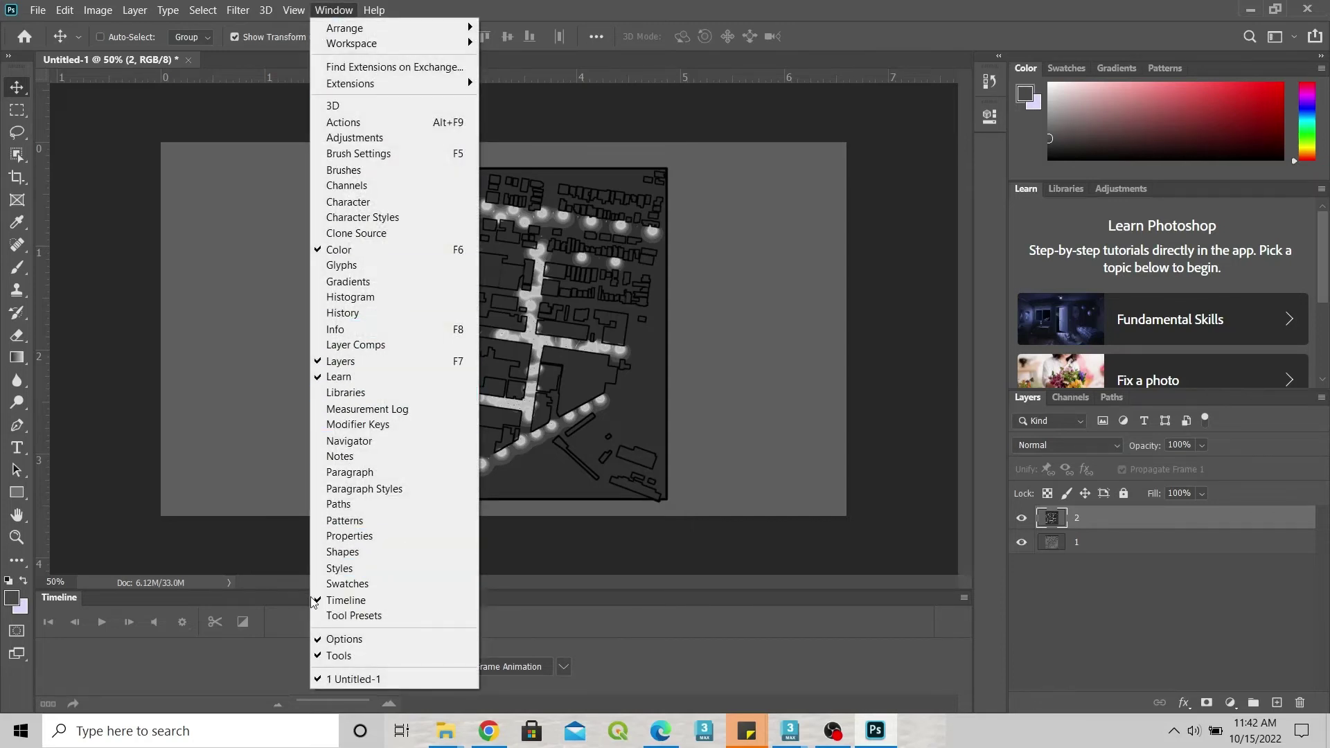
pyautogui.click(346, 601)
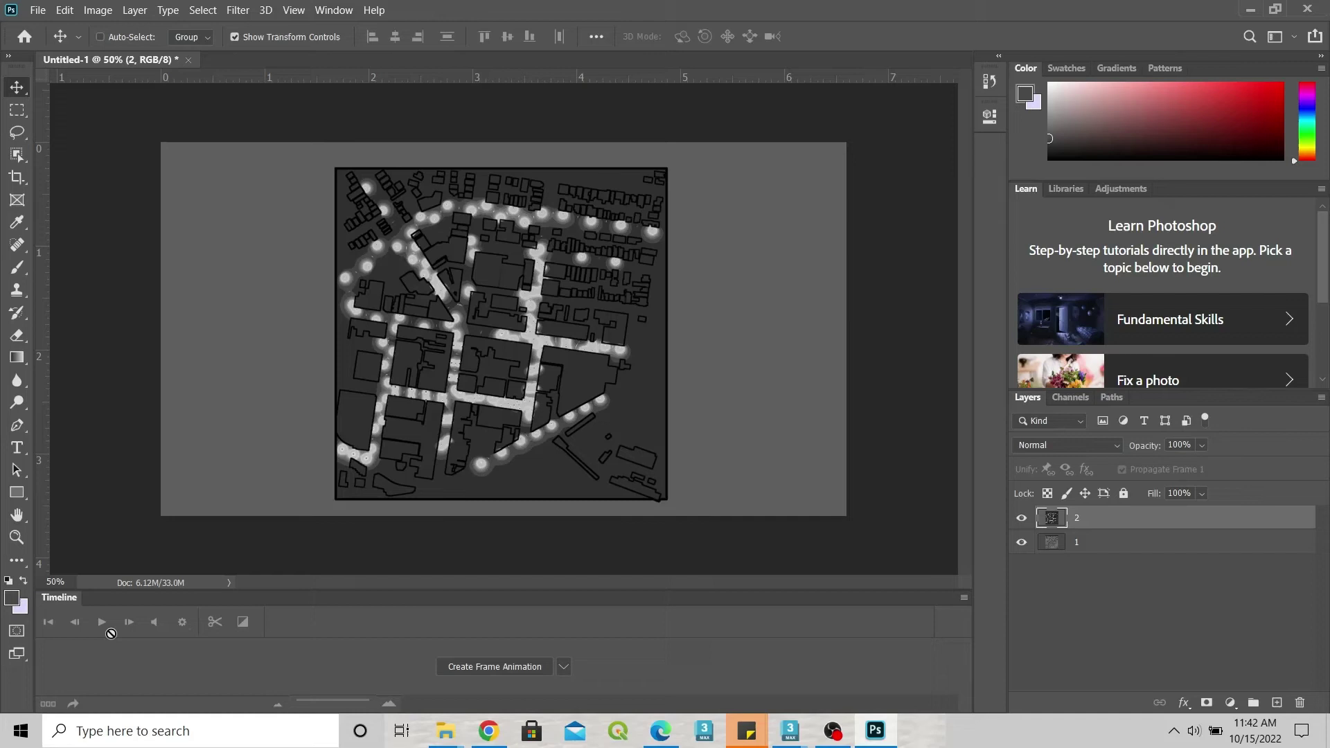
pyautogui.click(500, 672)
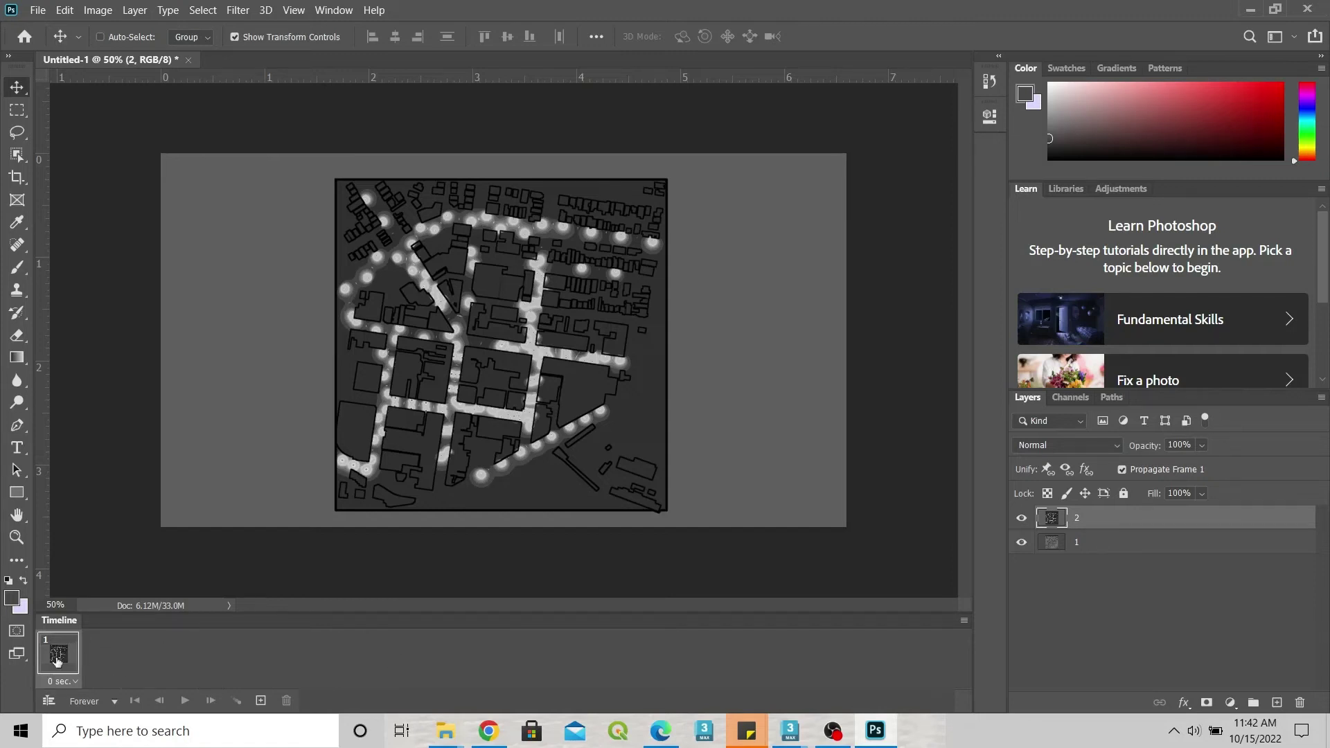
# Step: Hide layer 2 and use Make Frames From Layers to build the two map frames
pyautogui.click(50, 700)
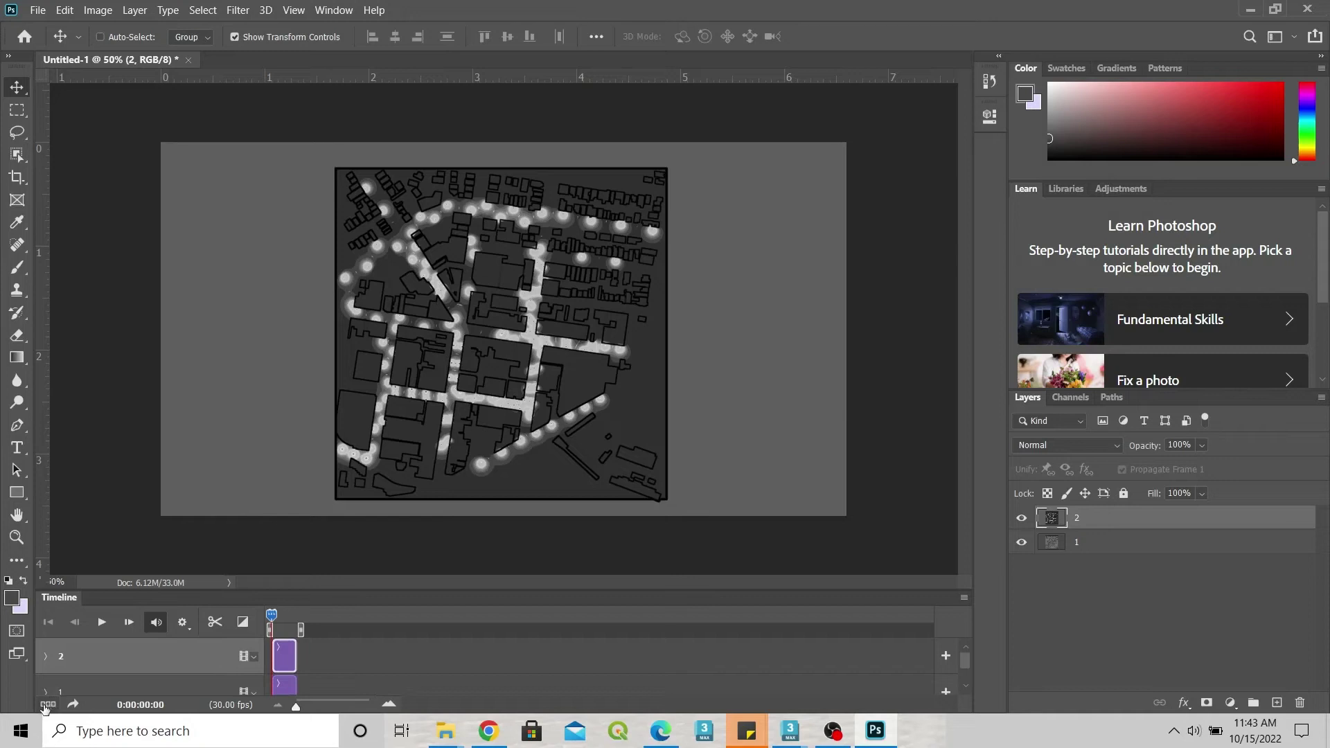
pyautogui.click(48, 705)
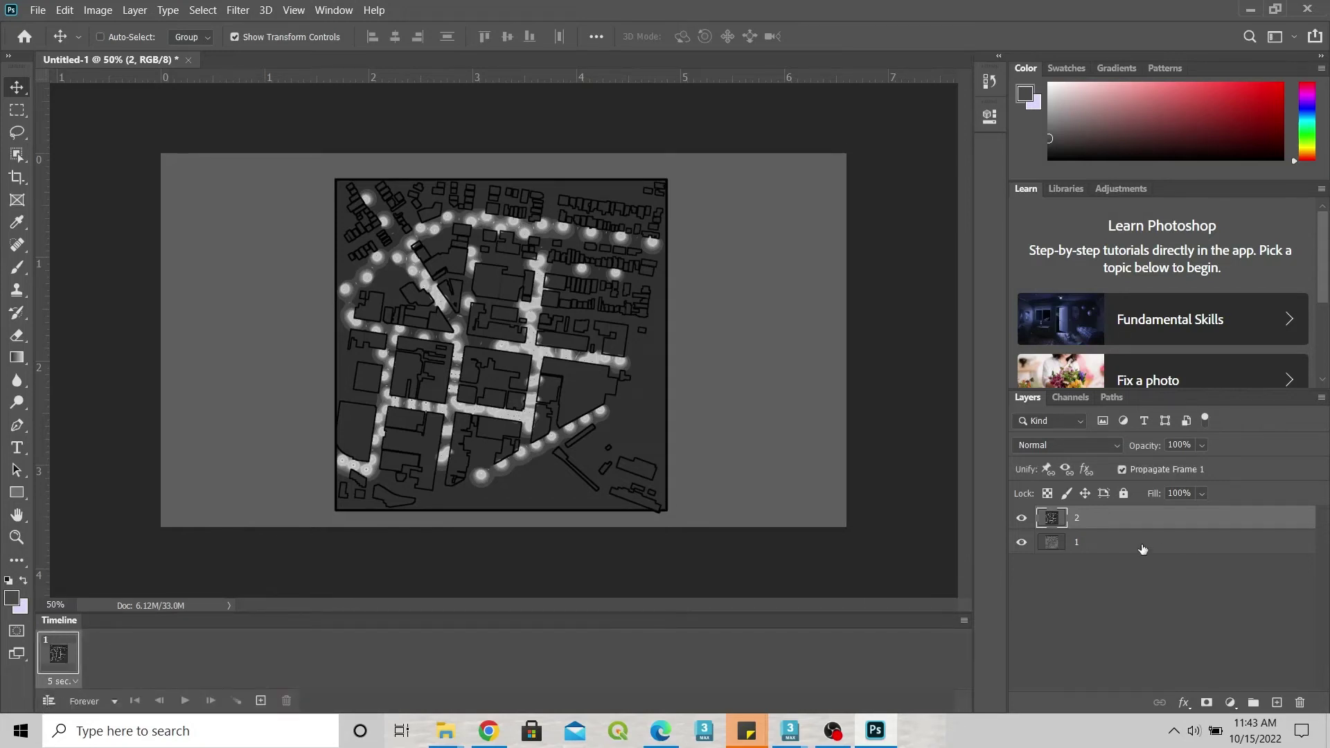
pyautogui.click(1087, 544)
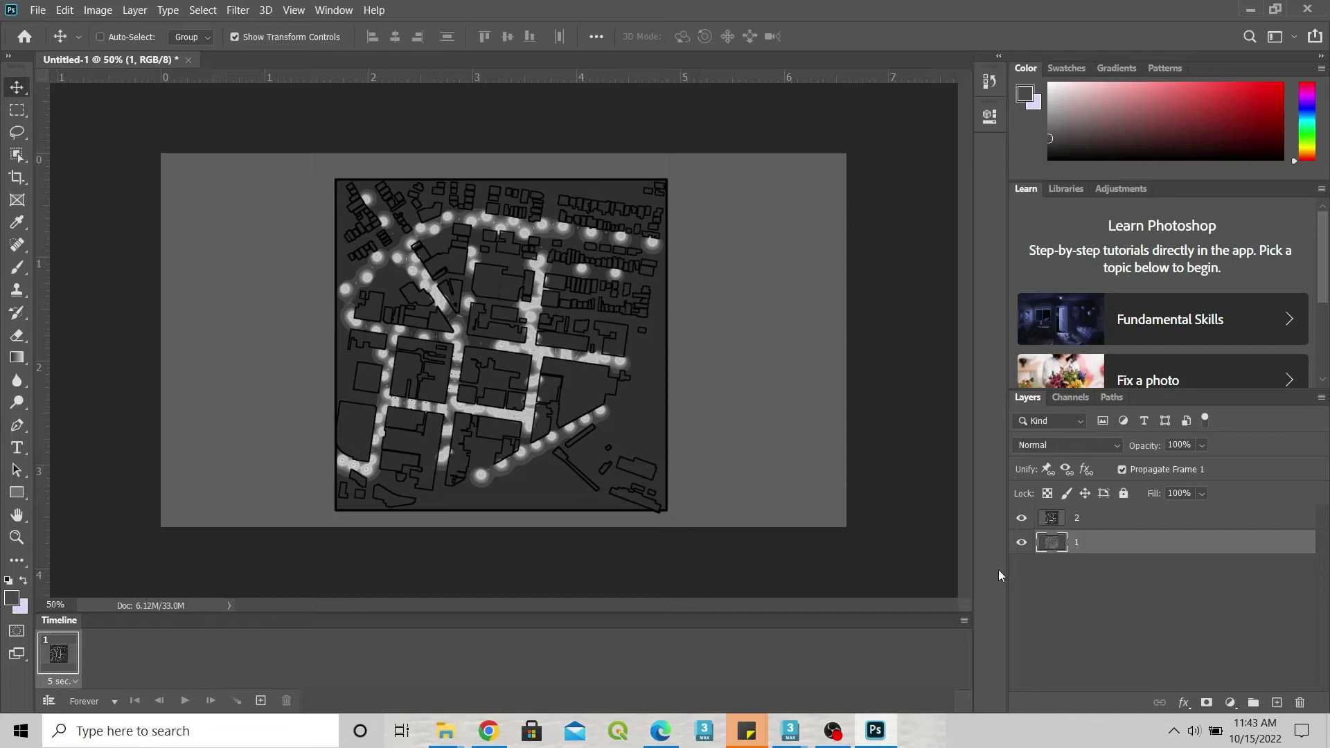
pyautogui.click(1081, 520)
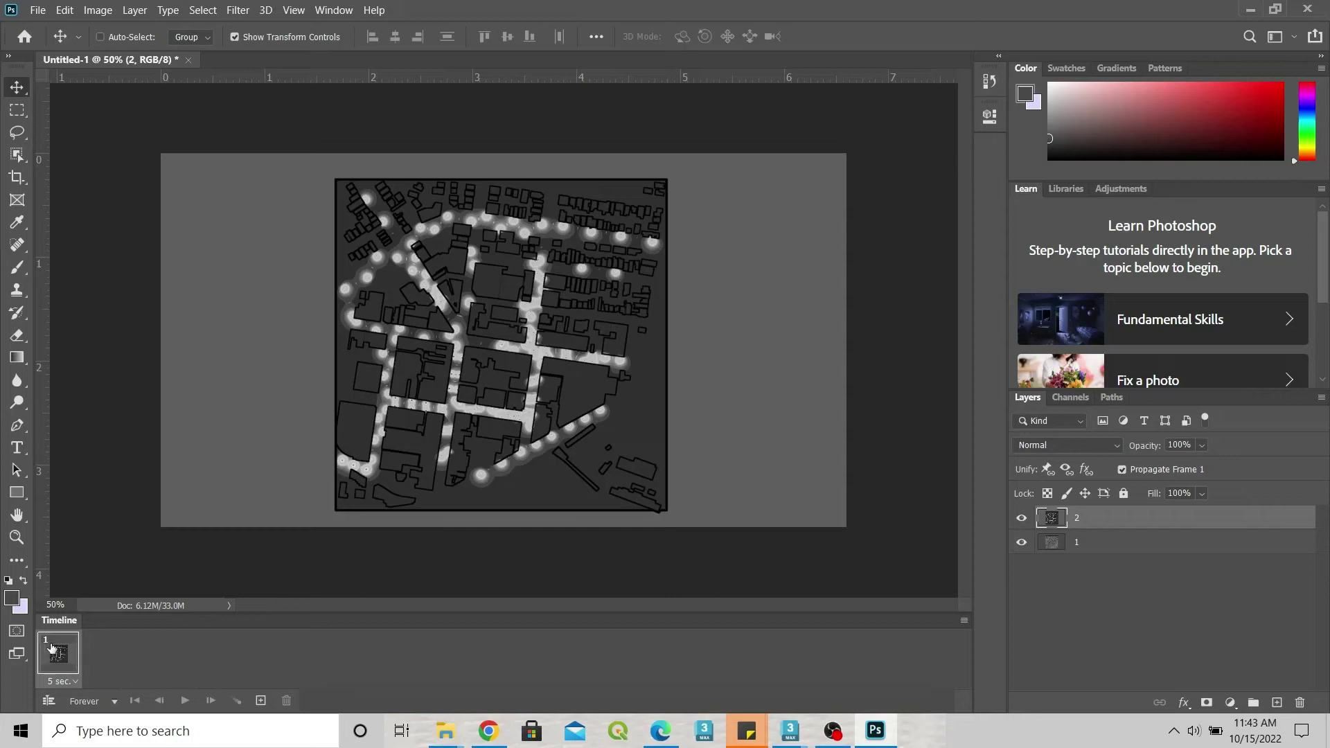
pyautogui.click(1024, 519)
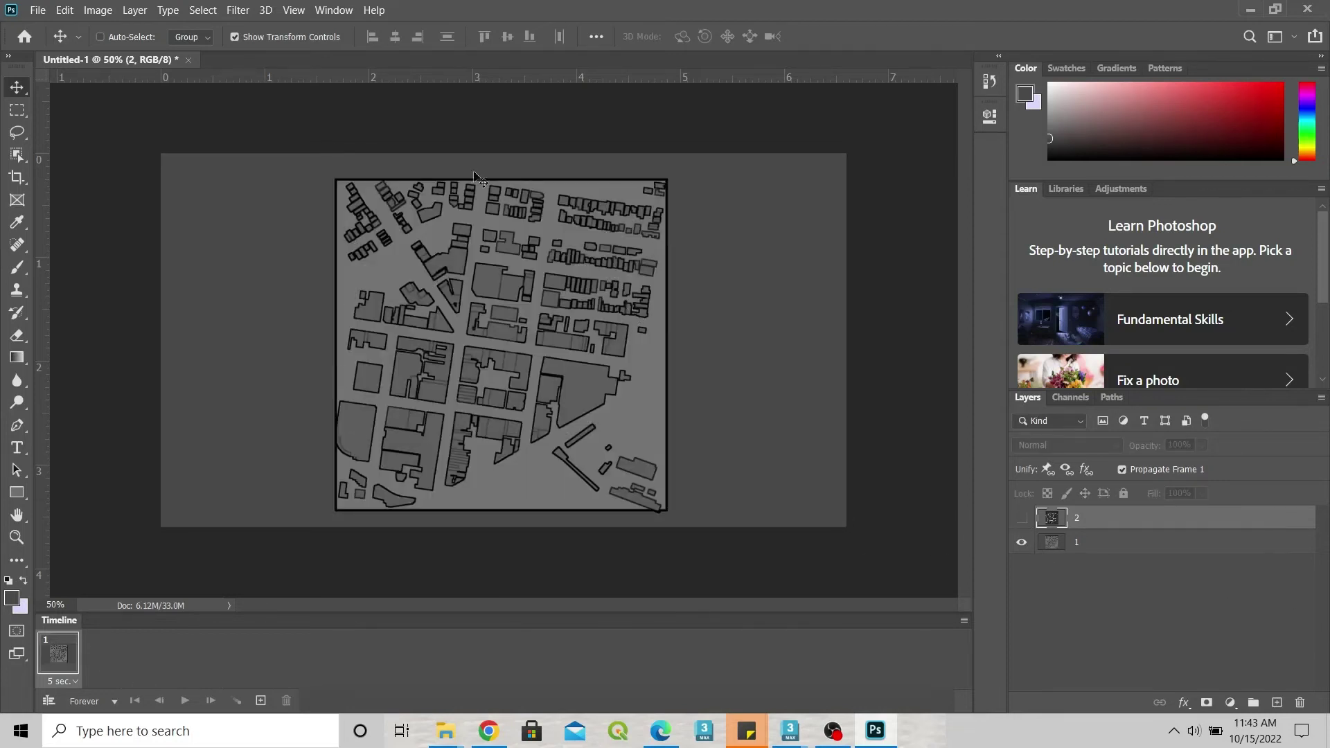
pyautogui.click(964, 624)
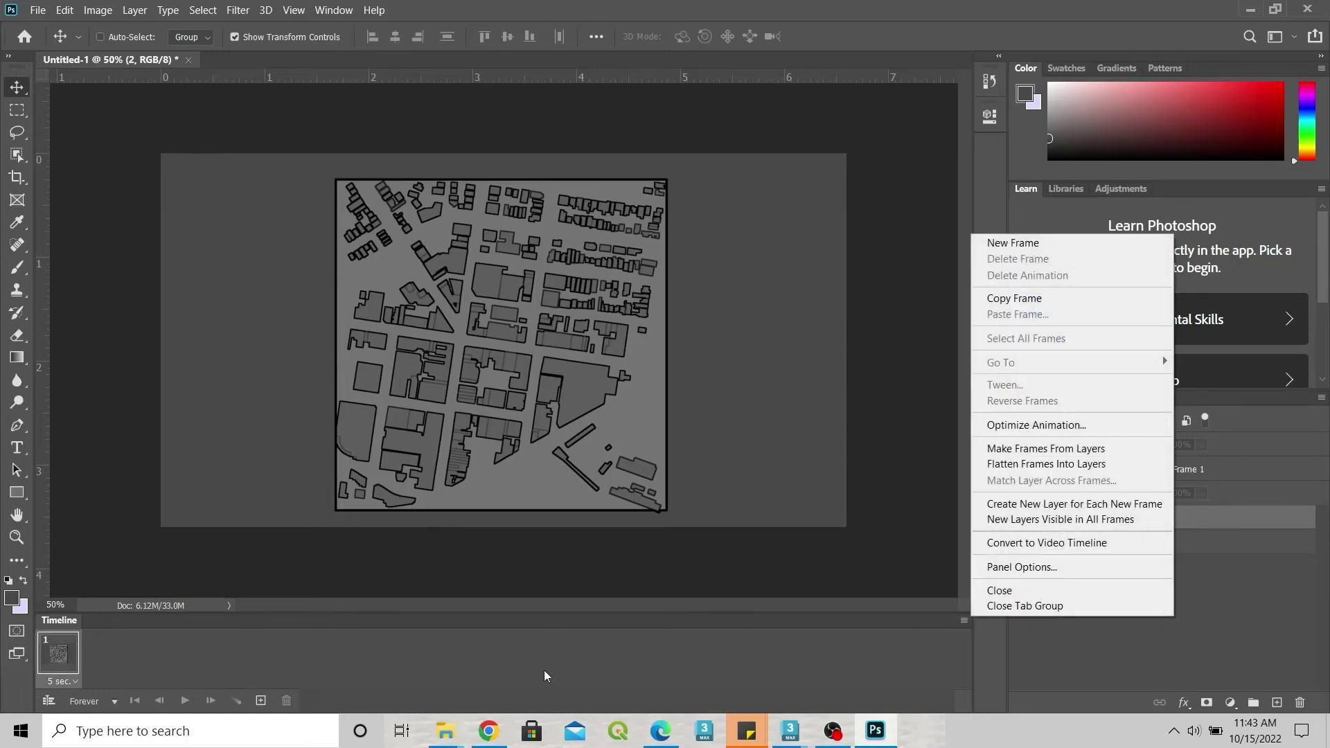
pyautogui.click(1123, 450)
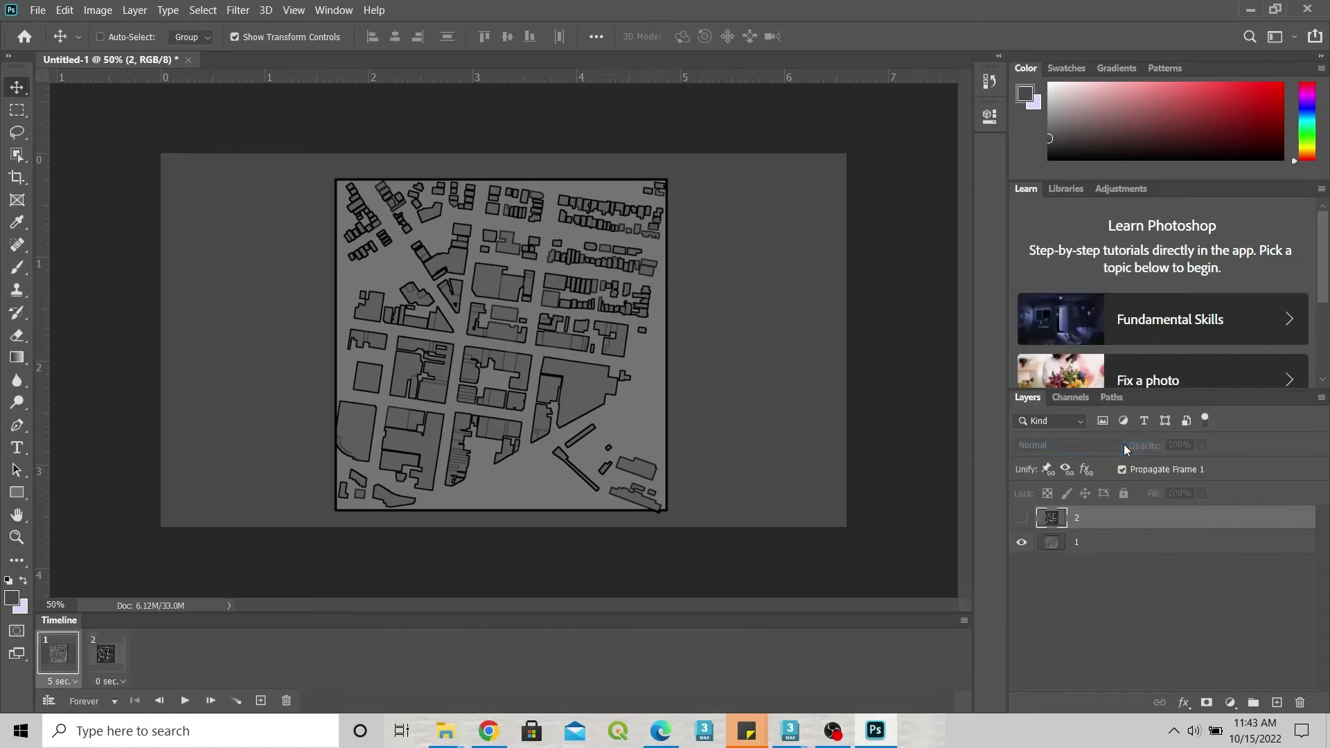
pyautogui.click(109, 655)
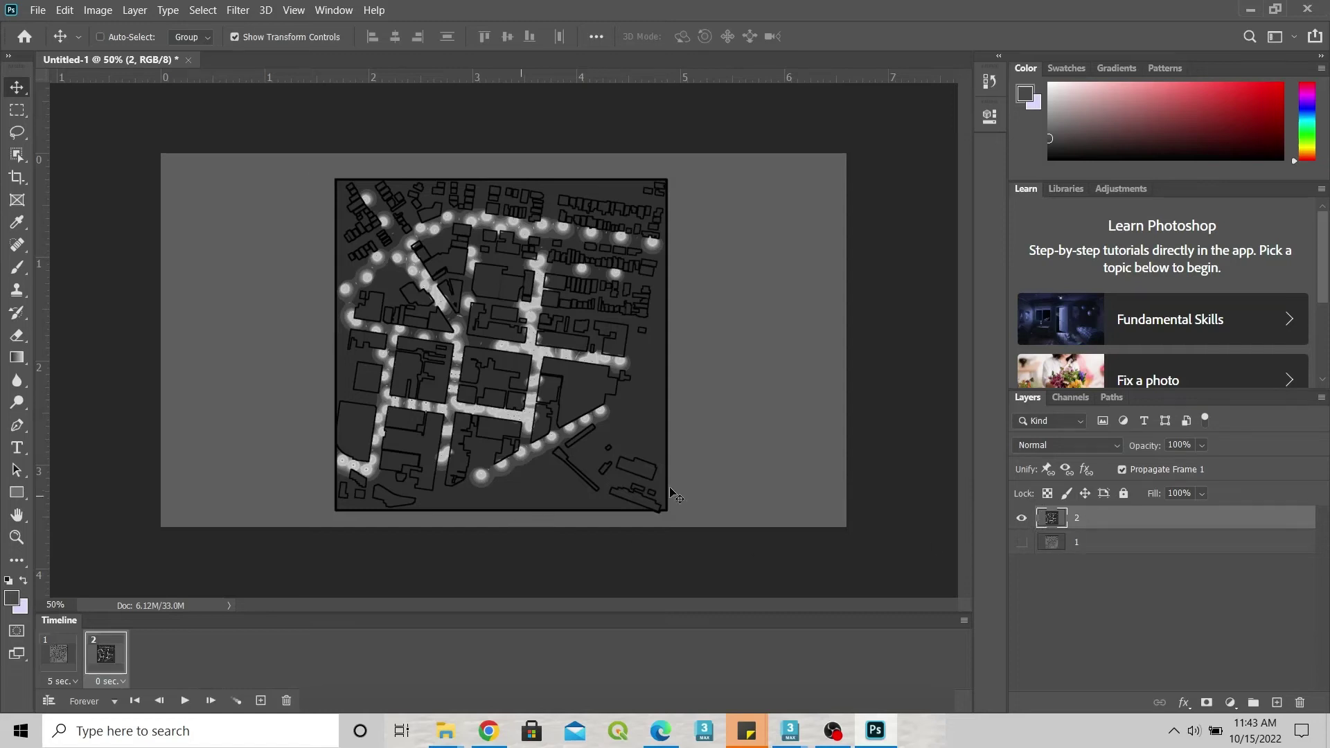
pyautogui.click(1124, 584)
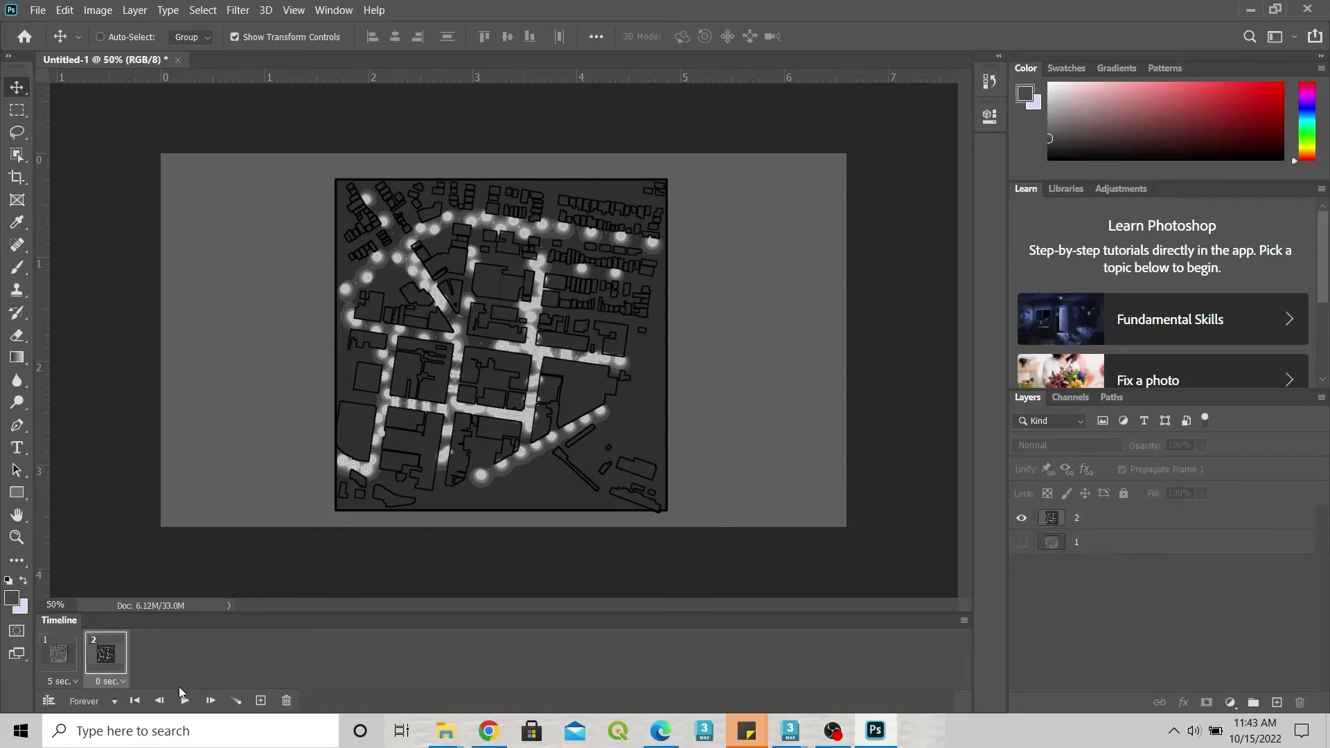
# Step: Delete frame 2 from the timeline, confirming the deletion
pyautogui.click(286, 700)
pyautogui.click(618, 285)
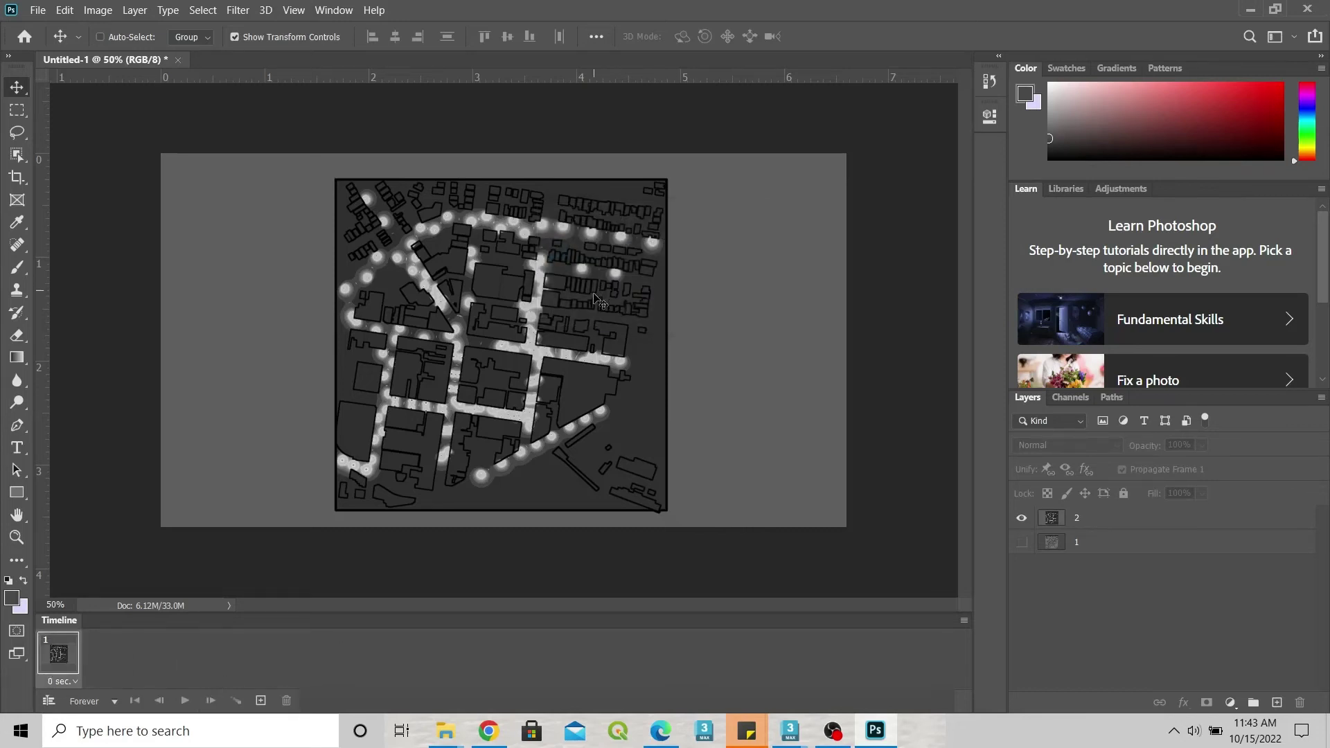
pyautogui.click(1022, 542)
# Step: Duplicate layers 1 and 2 twice, then hide every layer except layer 1
pyautogui.click(1089, 542)
pyautogui.keyDown('shift'); pyautogui.click(1090, 518); pyautogui.keyUp('shift')
pyautogui.rightClick(1090, 518)
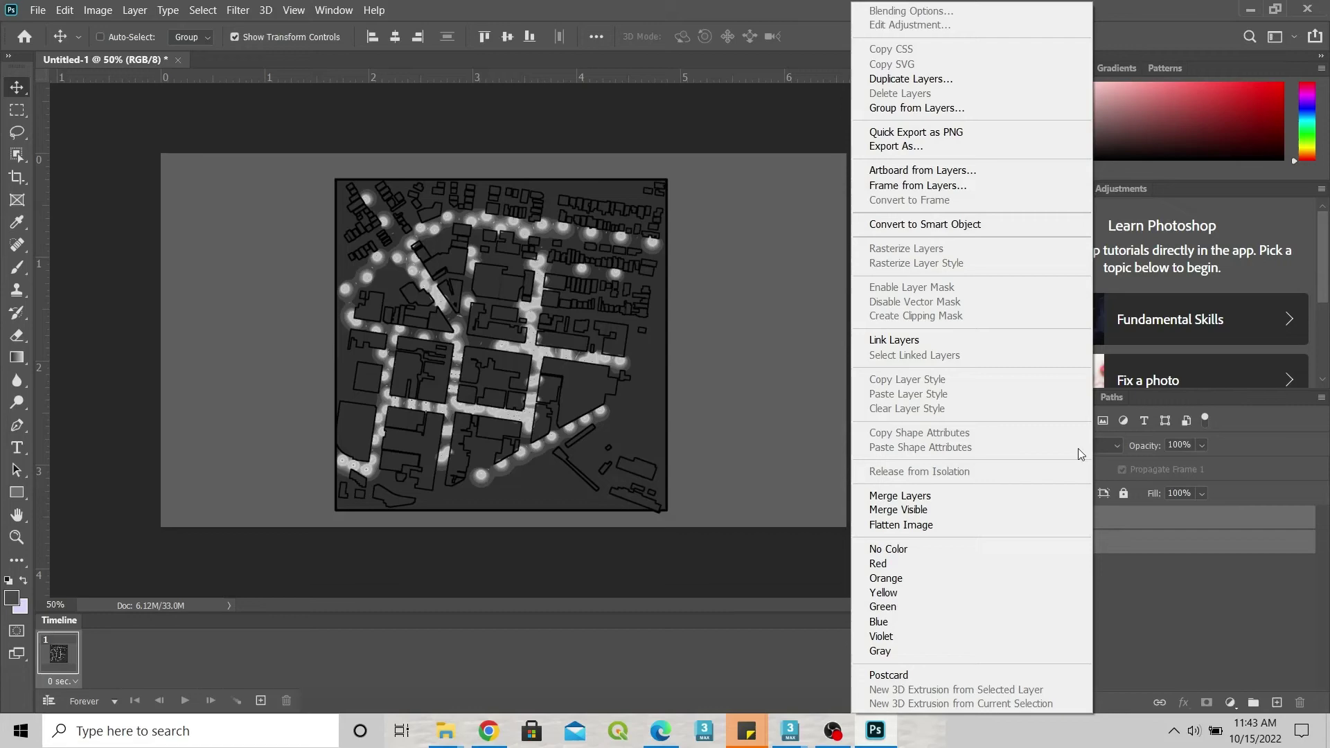
pyautogui.click(909, 79)
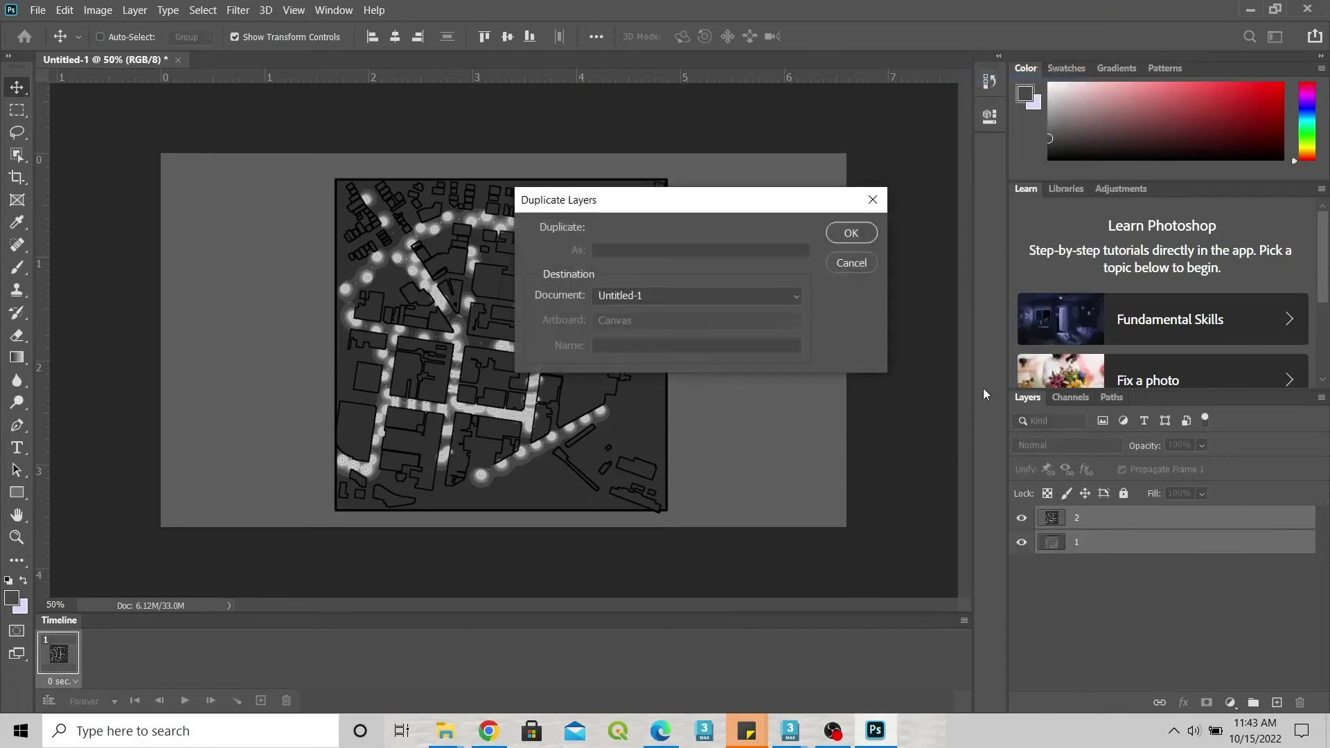
pyautogui.click(850, 233)
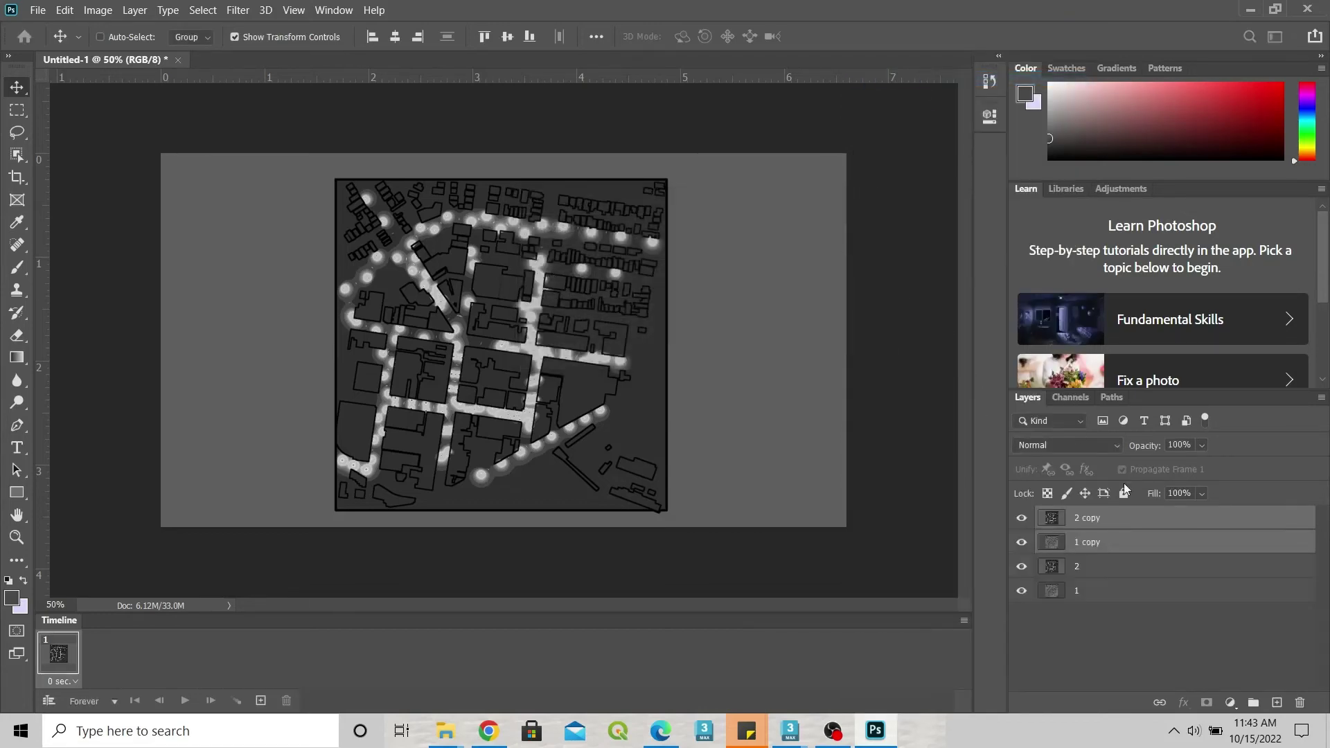
pyautogui.rightClick(1112, 540)
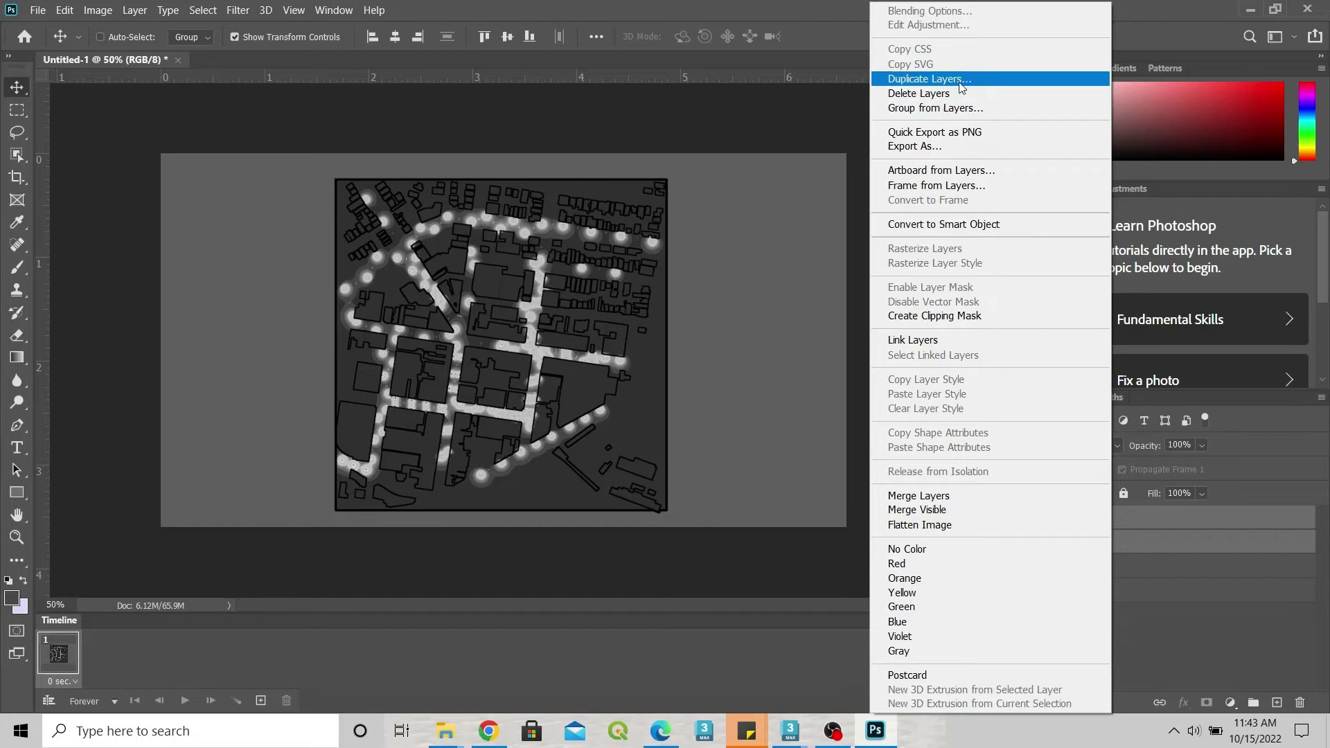
pyautogui.click(929, 79)
pyautogui.click(839, 231)
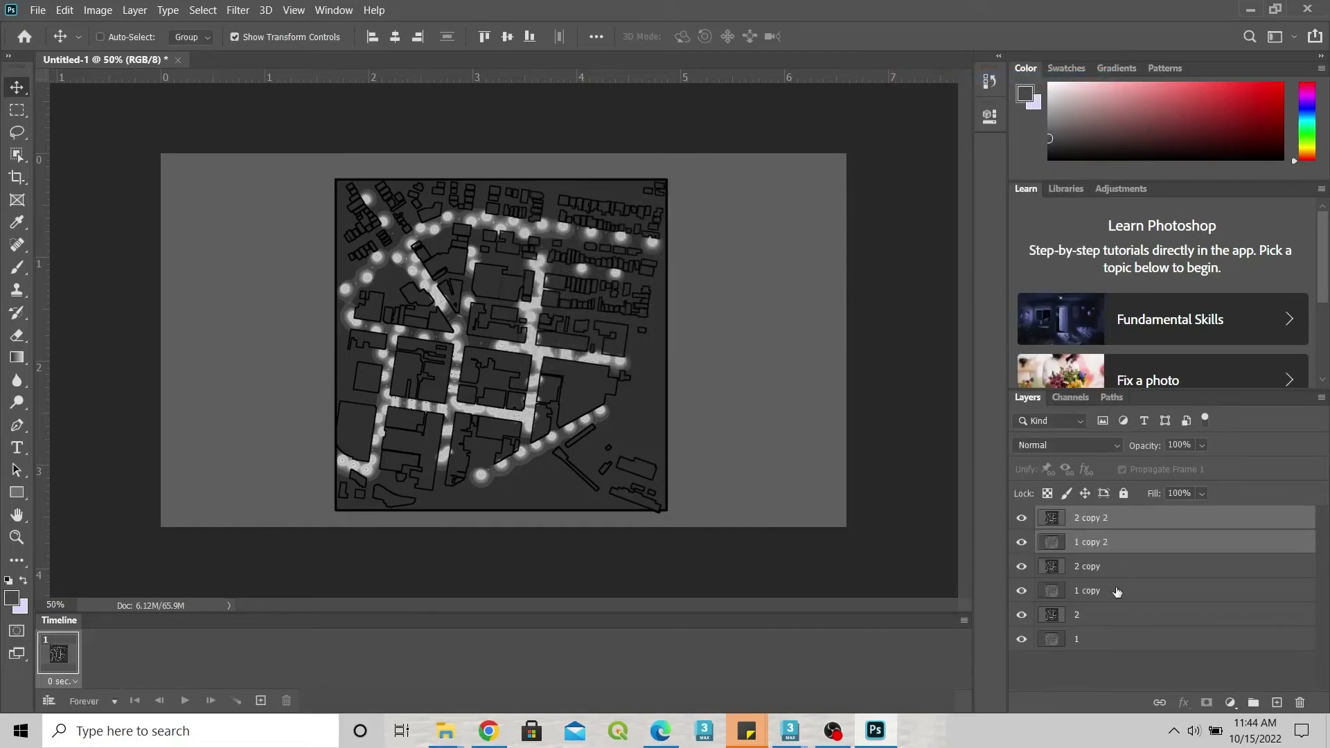
pyautogui.click(1096, 666)
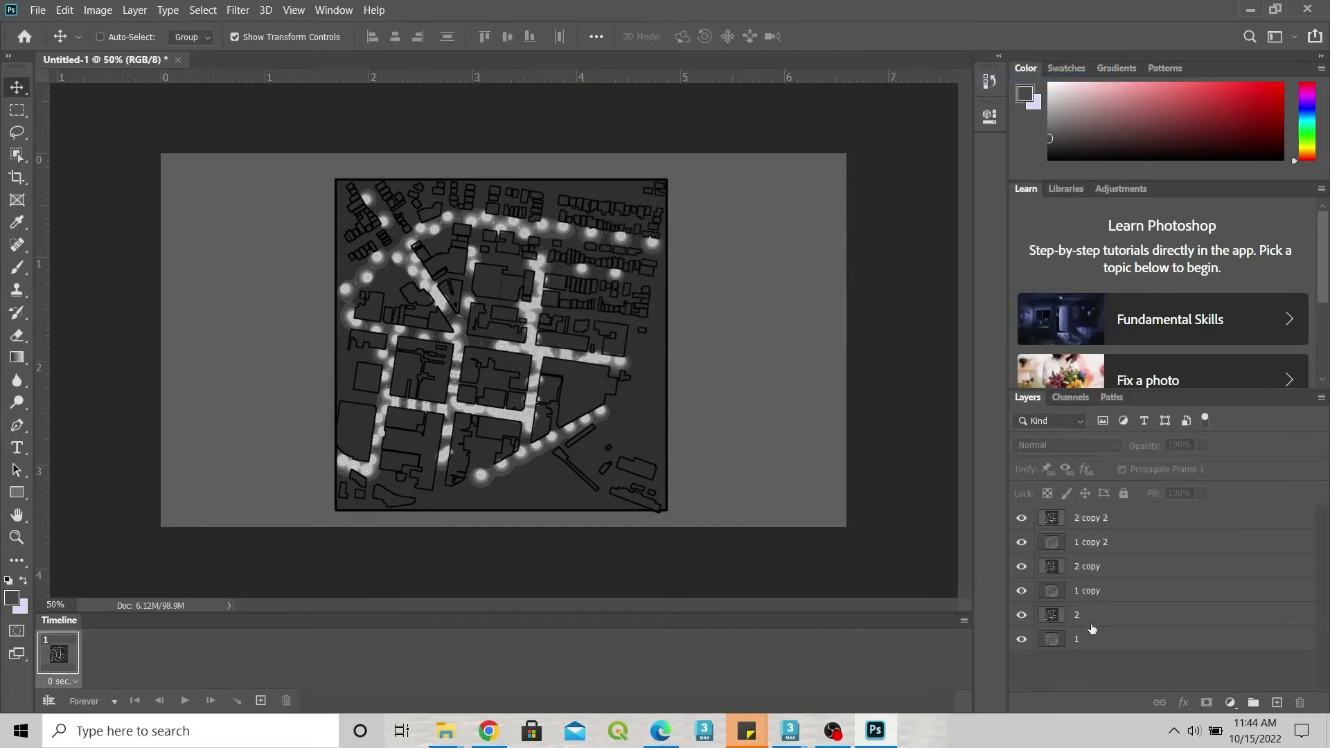
pyautogui.click(1053, 639)
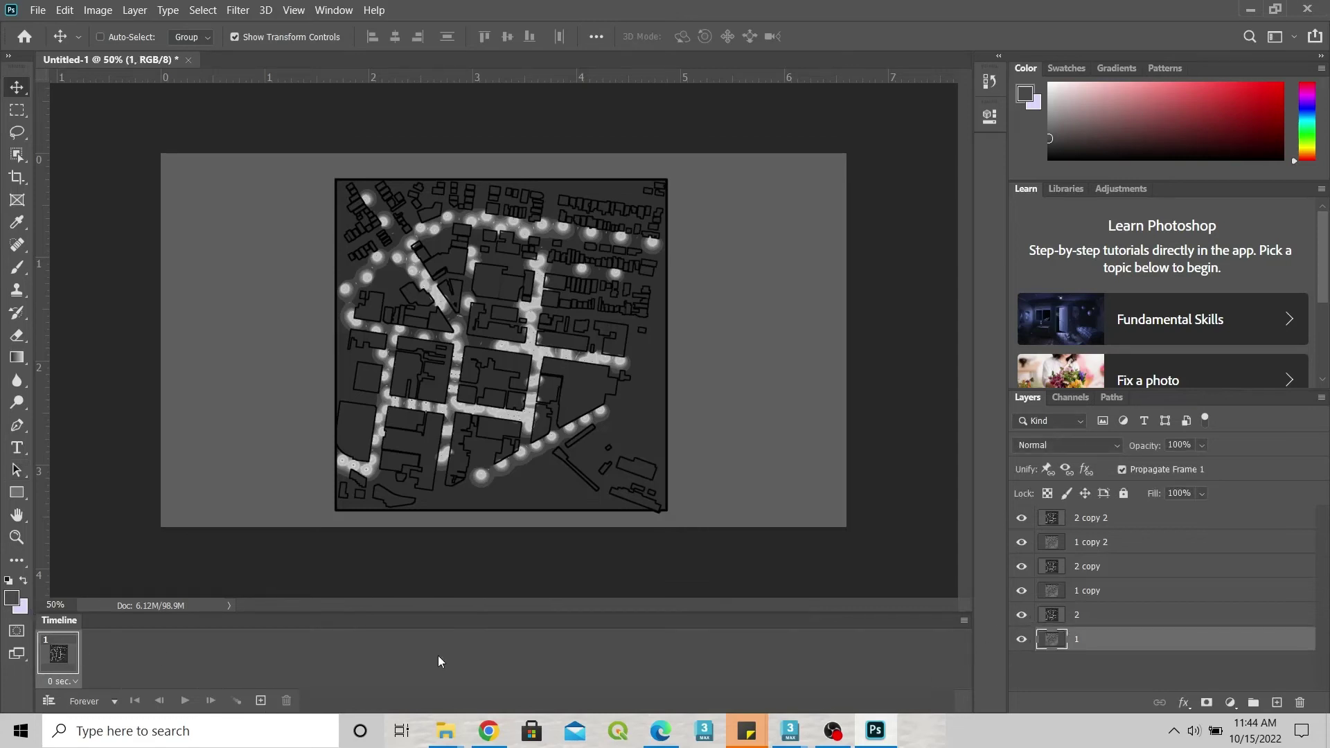
pyautogui.moveTo(1021, 614); pyautogui.dragTo(1020, 518)
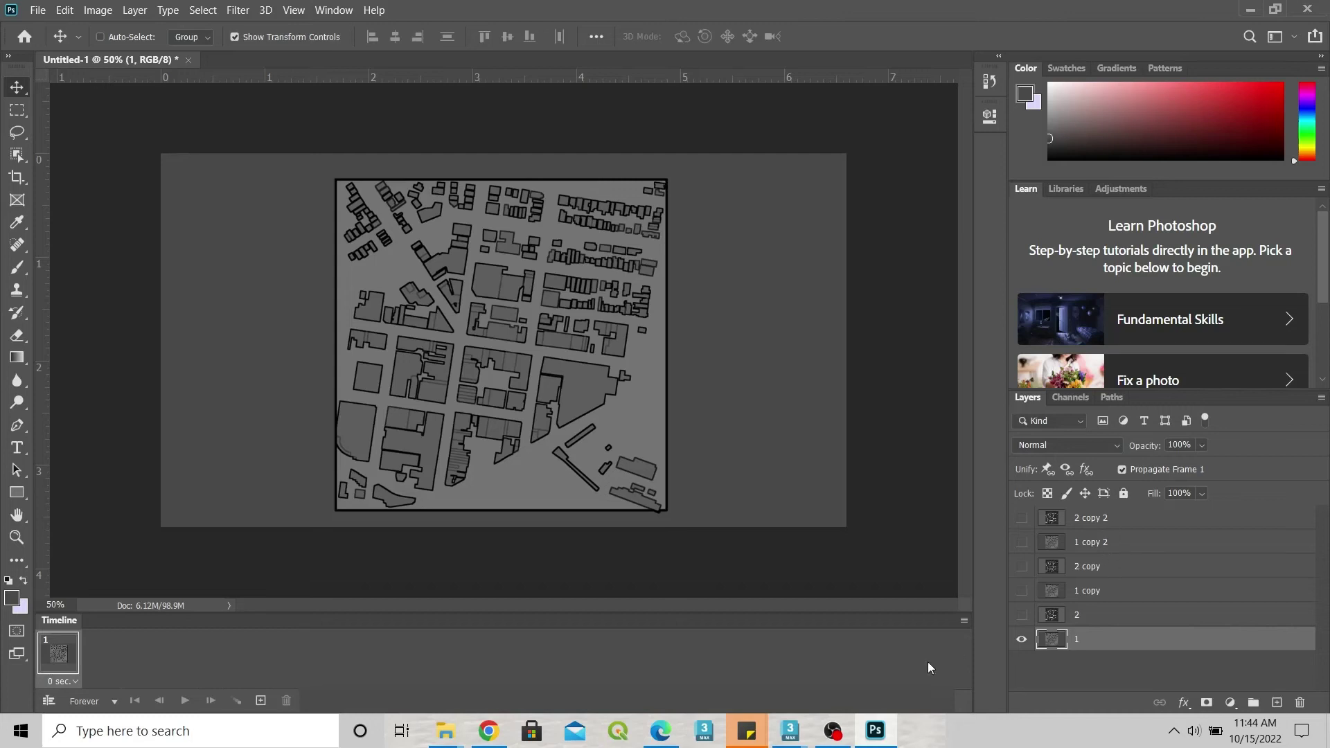
# Step: Make six animation frames from the layers and step through them
pyautogui.click(964, 619)
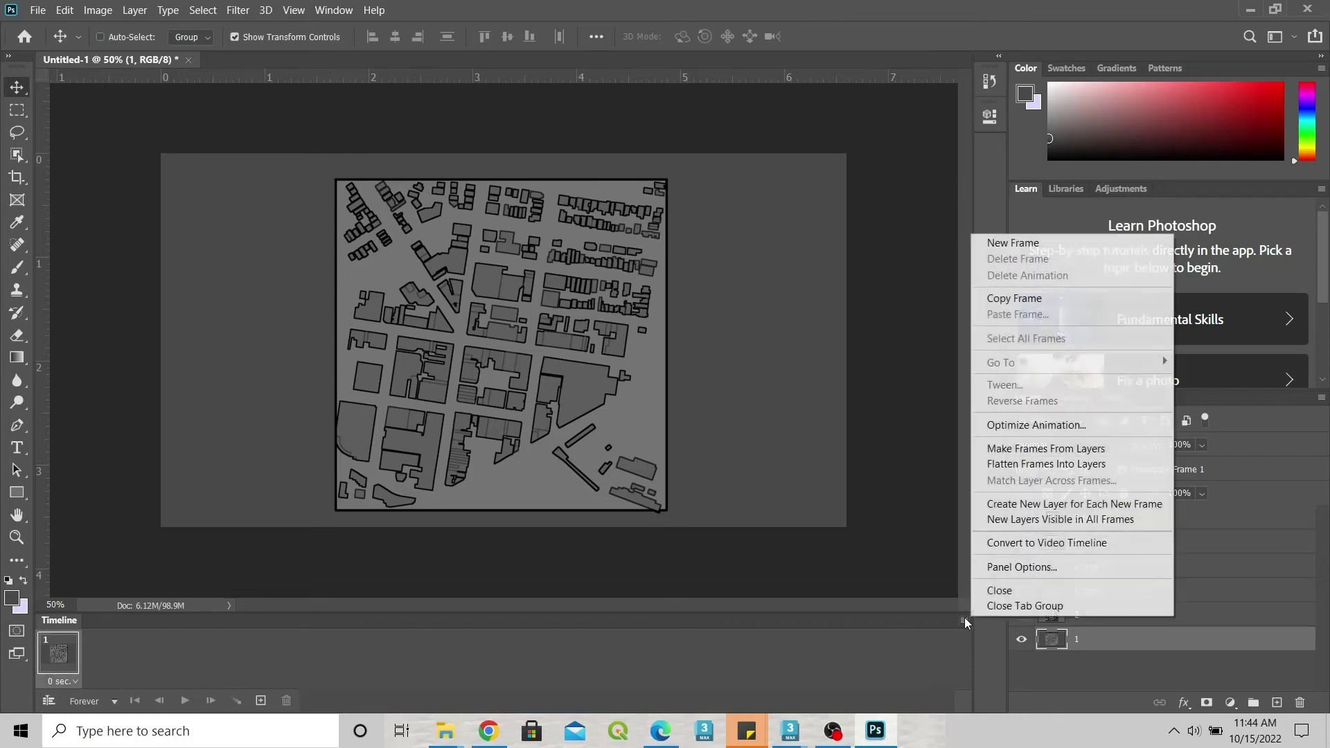
pyautogui.click(1036, 450)
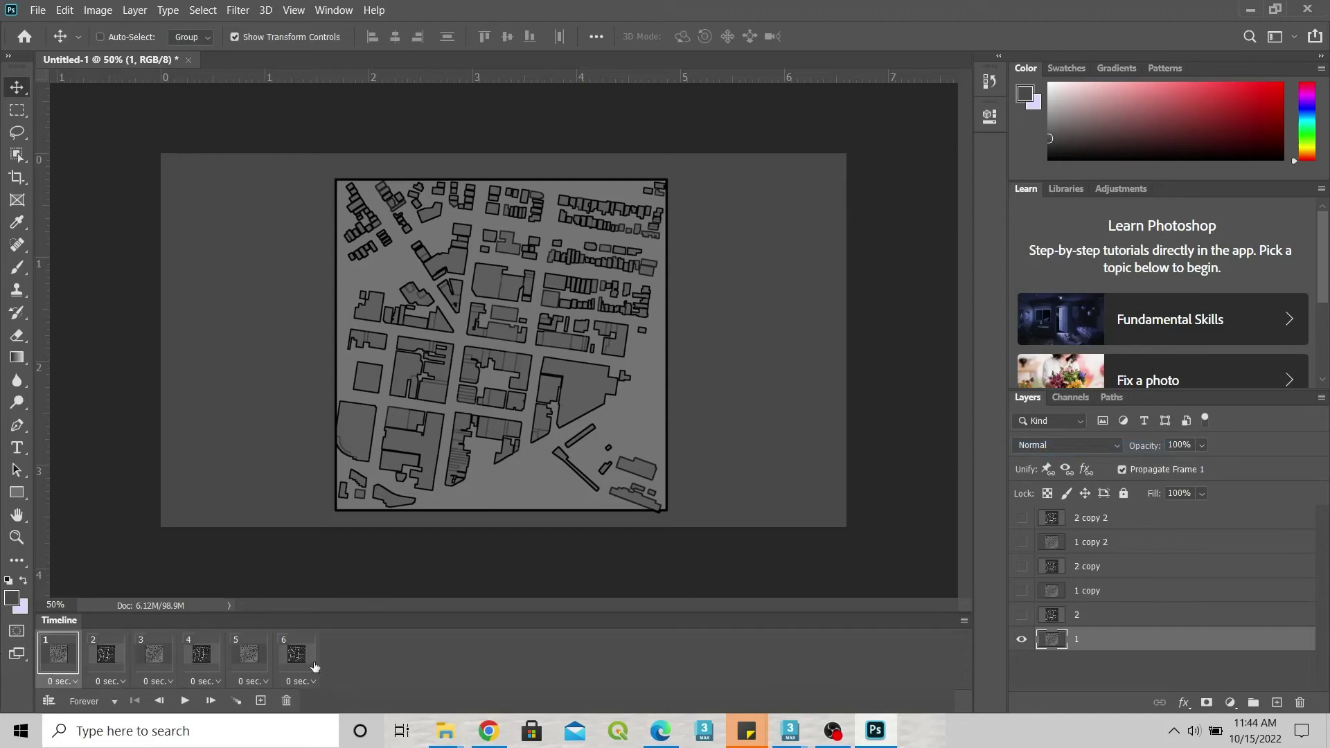
pyautogui.click(148, 662)
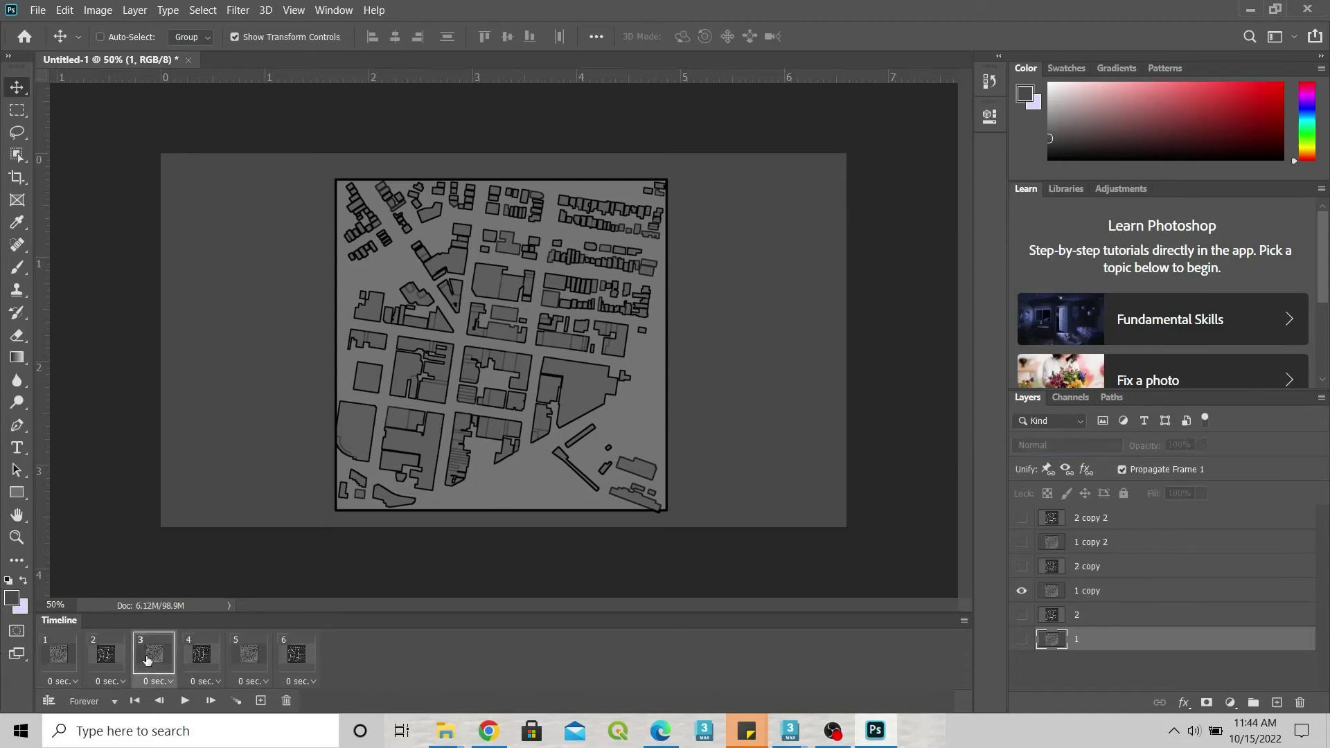
pyautogui.click(208, 661)
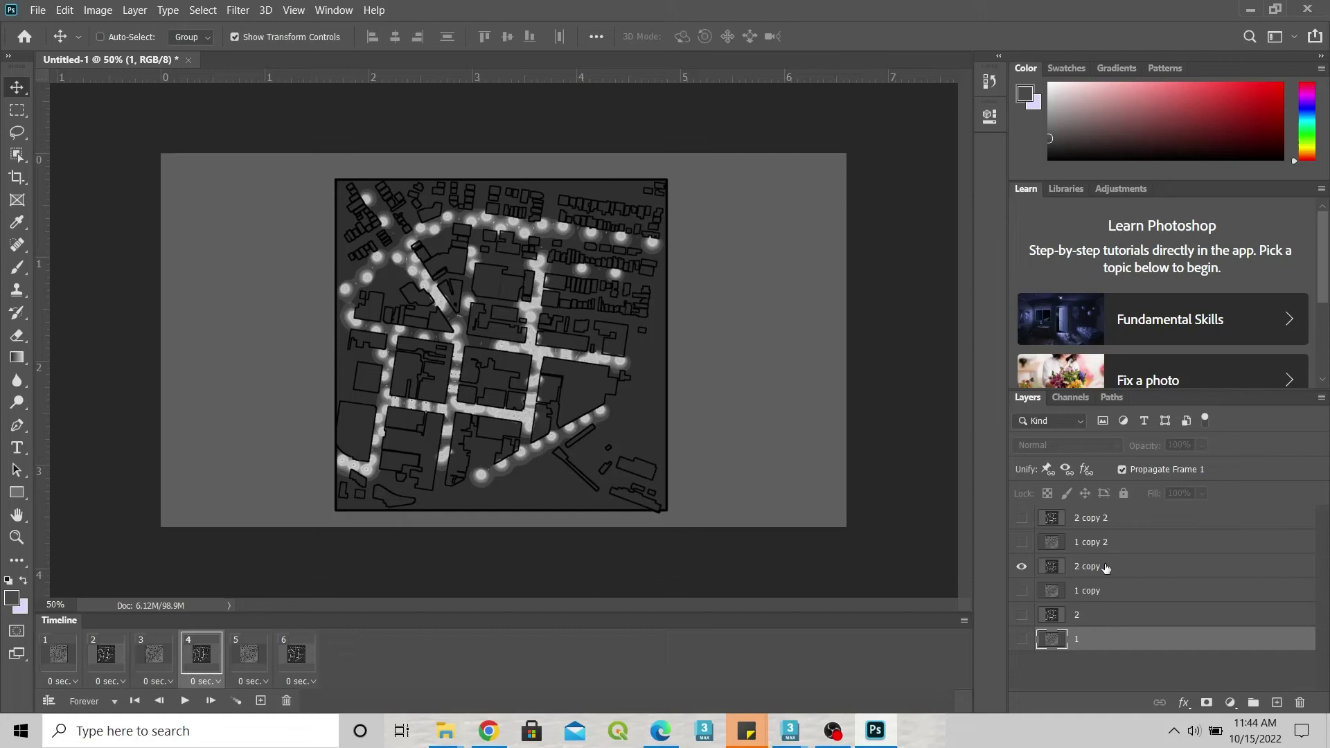
pyautogui.click(250, 653)
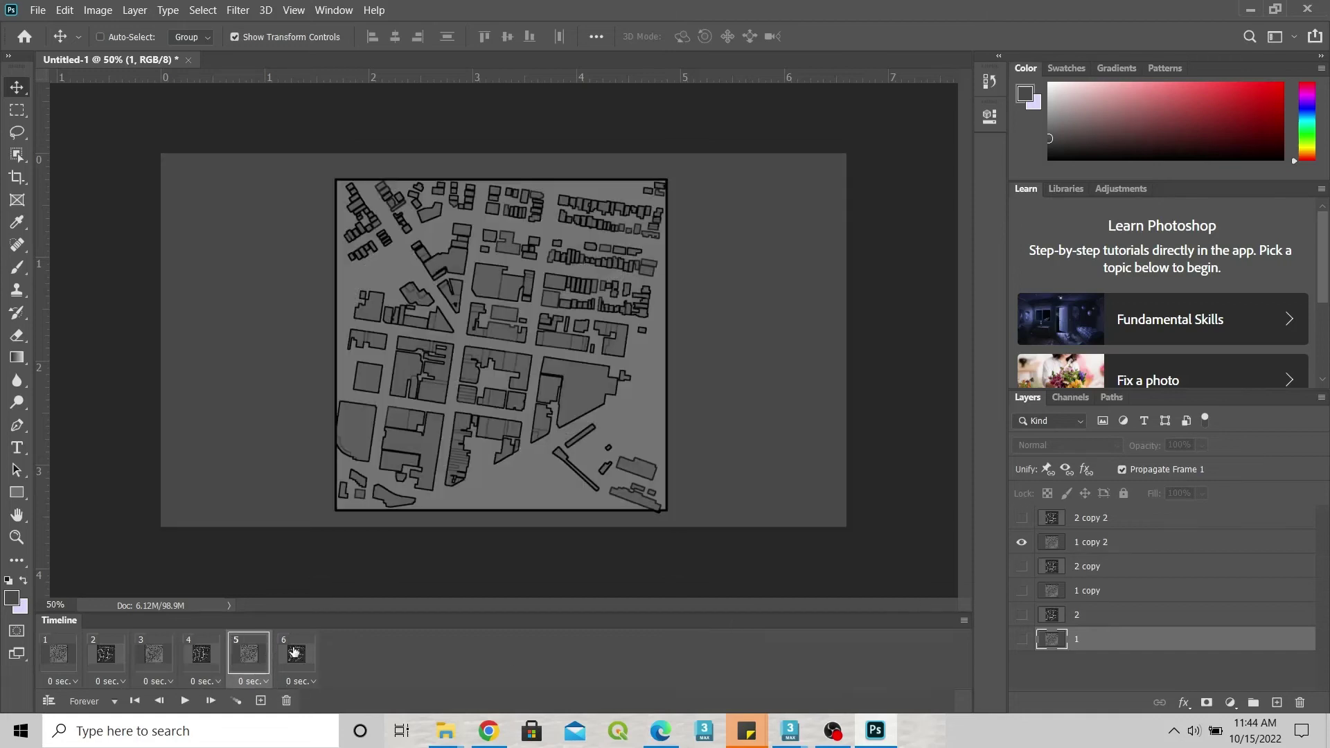
pyautogui.click(296, 653)
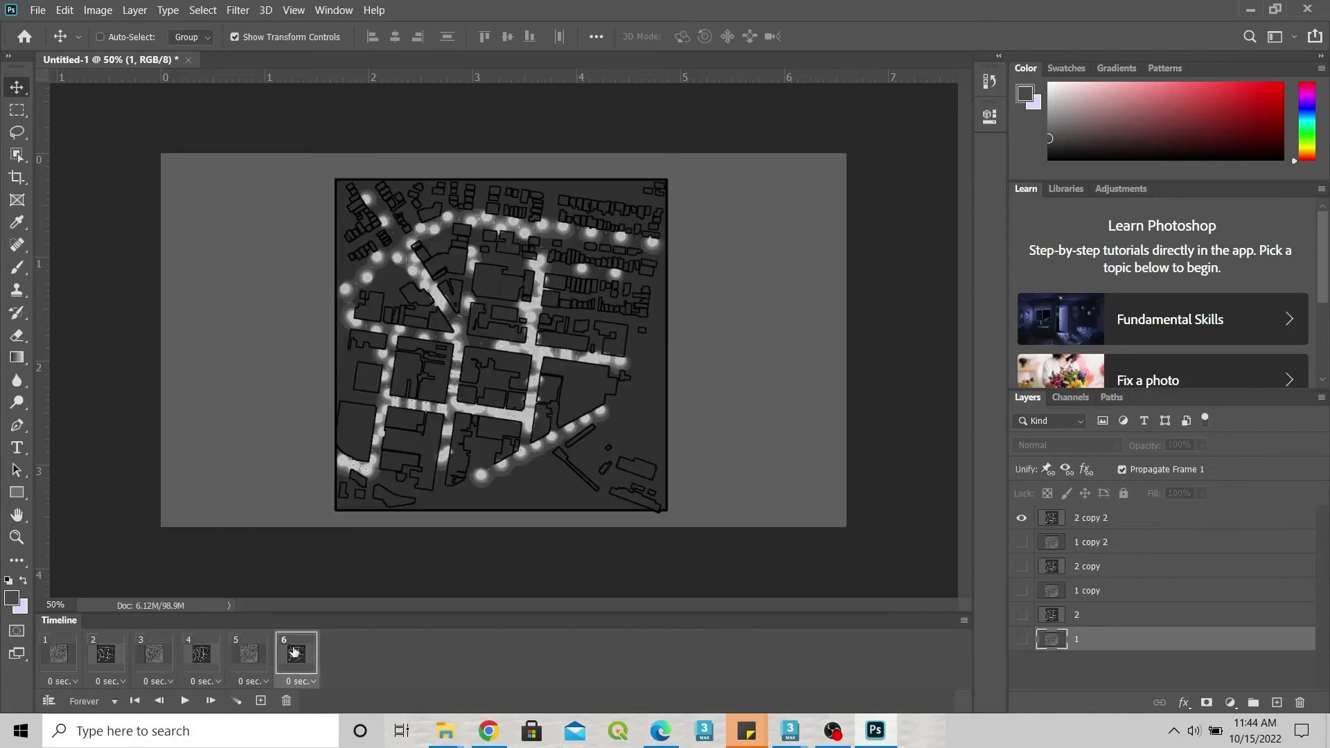
# Step: Set every frame's delay to 0.5 sec and looping to Forever
pyautogui.click(60, 682)
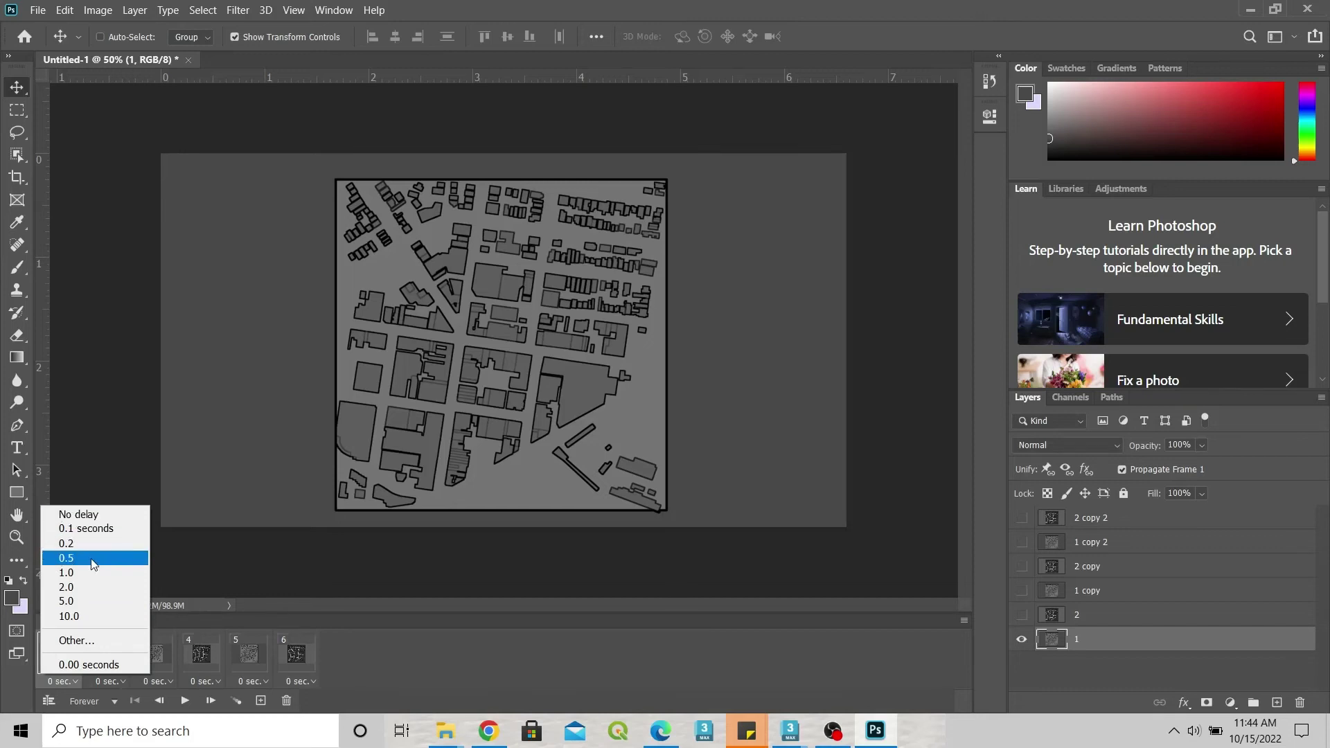
pyautogui.click(95, 561)
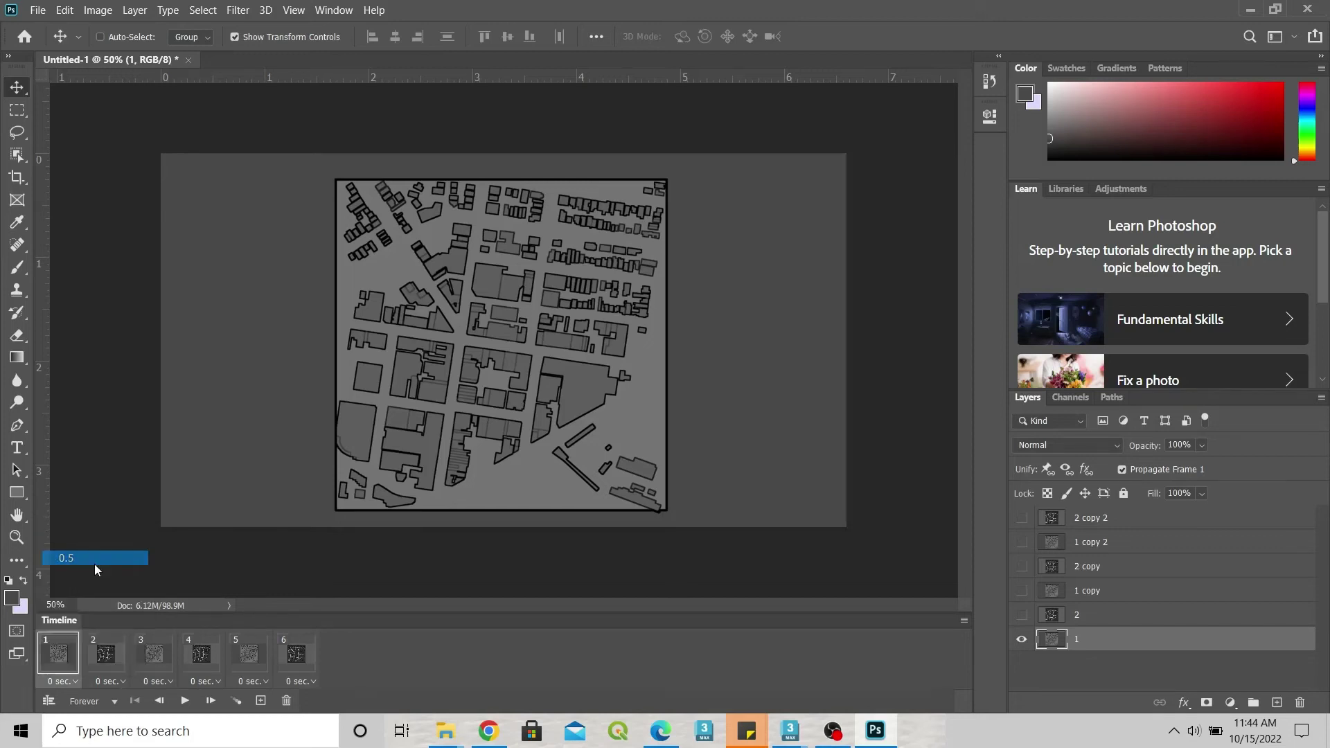
pyautogui.keyDown('shift'); pyautogui.click(303, 661); pyautogui.keyUp('shift')
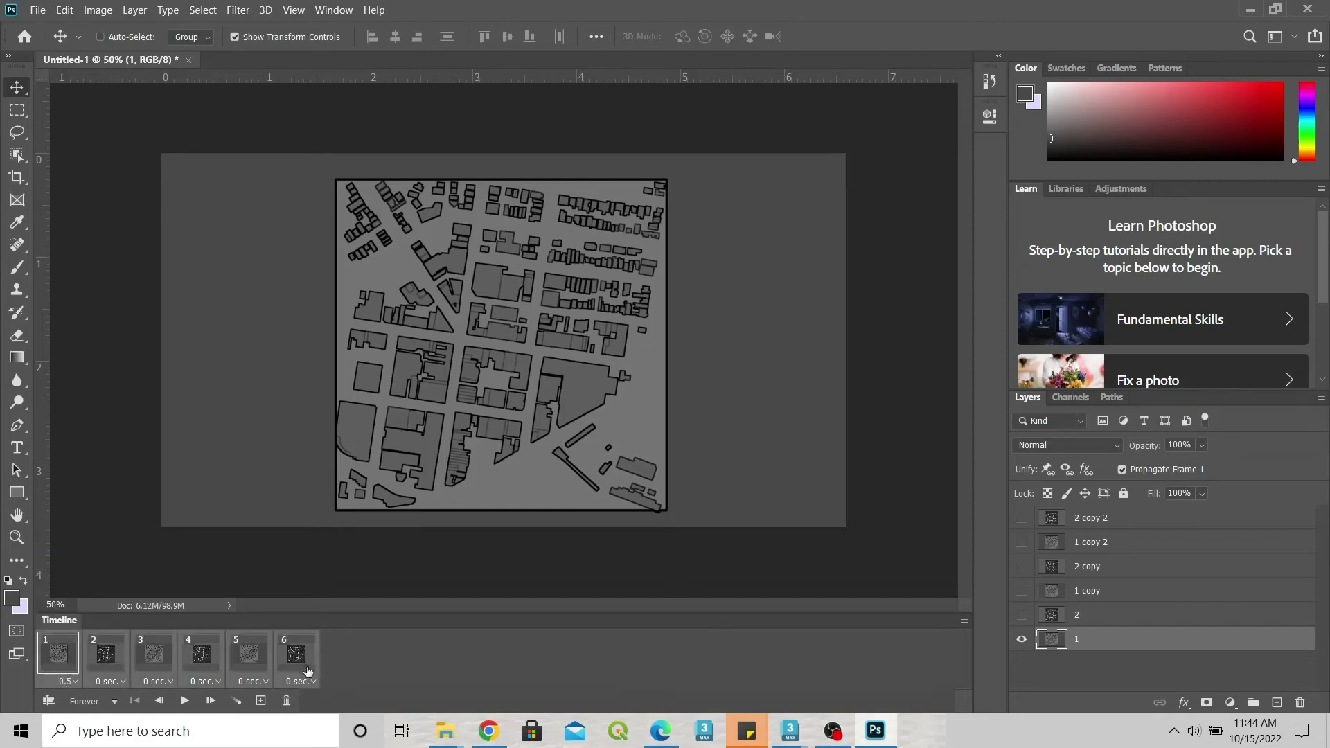
pyautogui.click(303, 682)
pyautogui.click(323, 563)
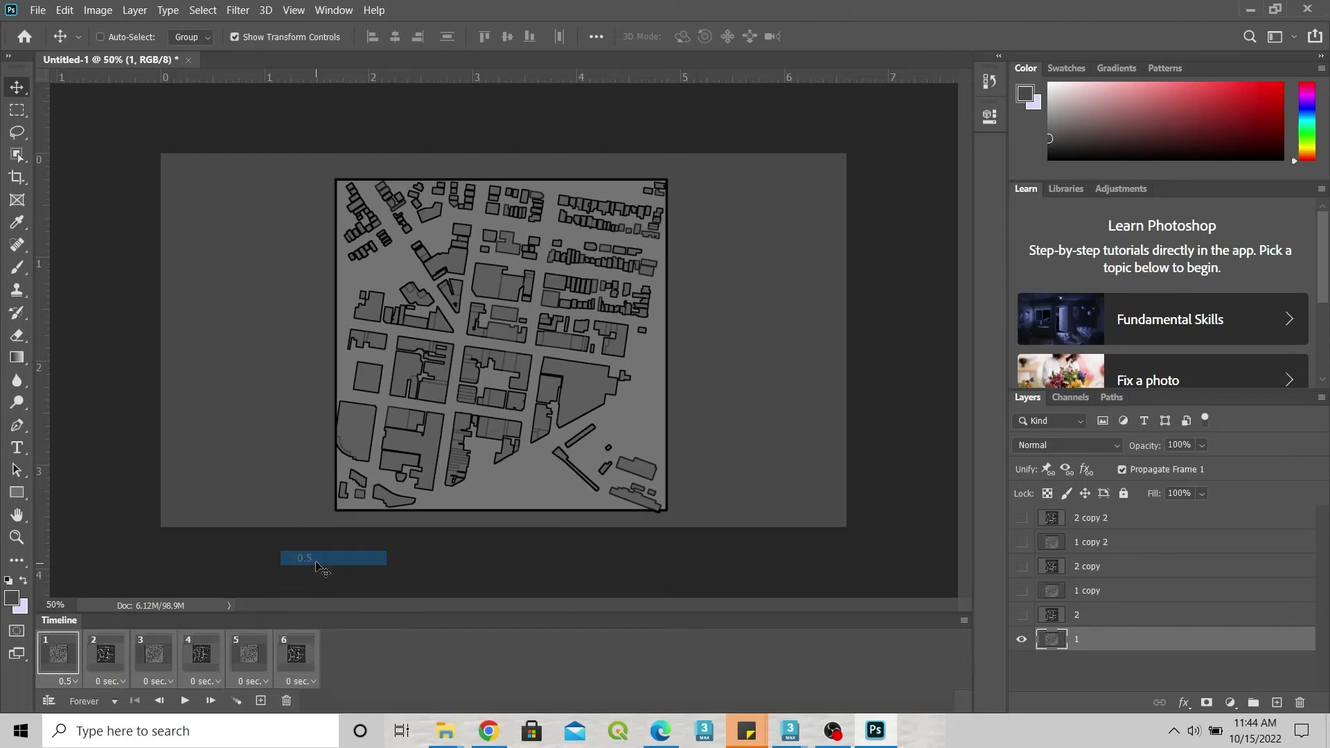
pyautogui.click(104, 702)
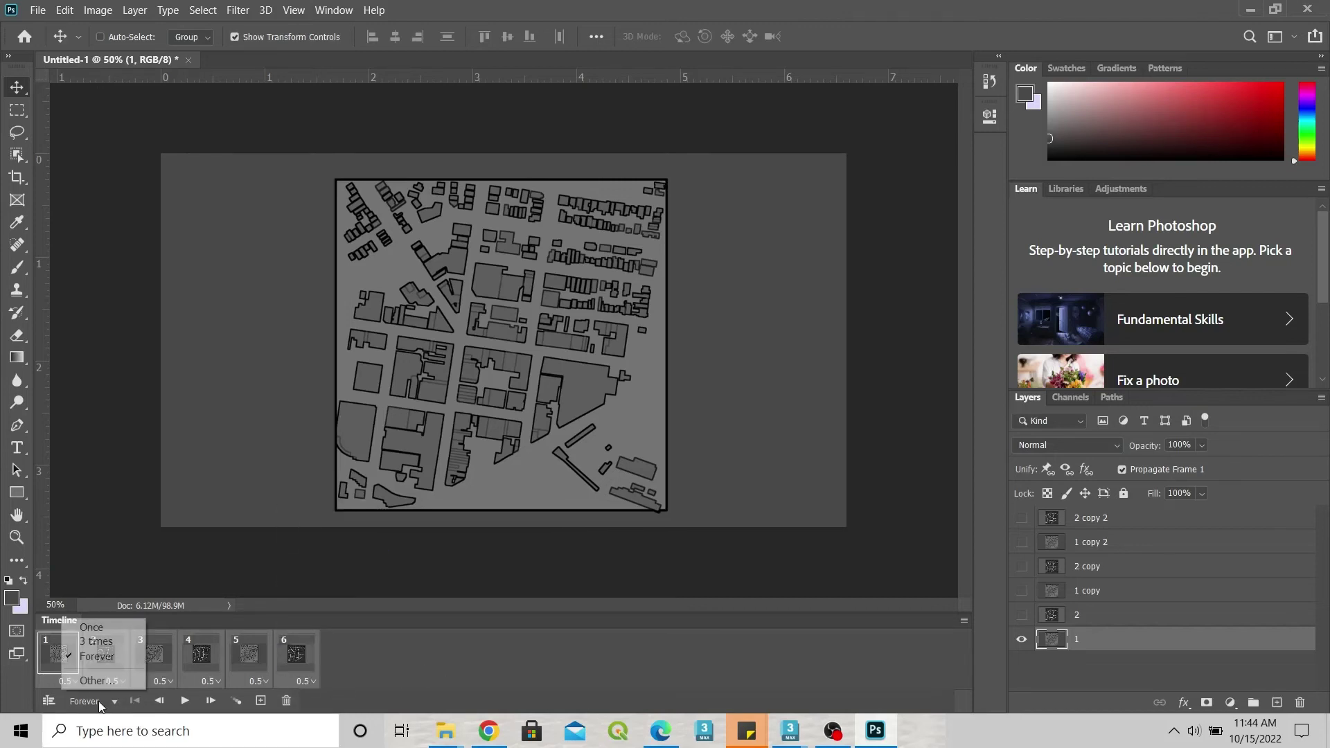
pyautogui.click(105, 657)
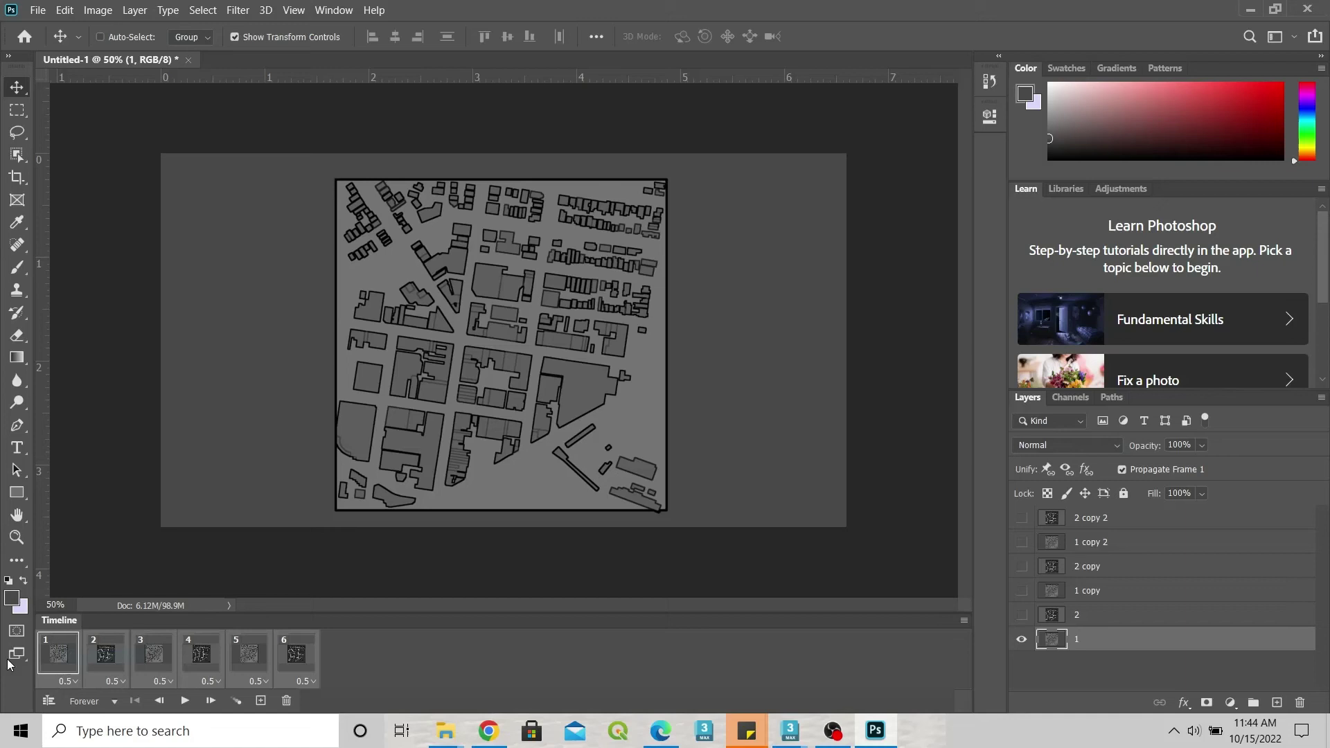
# Step: Preview the animation, then delete frames 3–6 and return to frame 1
pyautogui.click(185, 701)
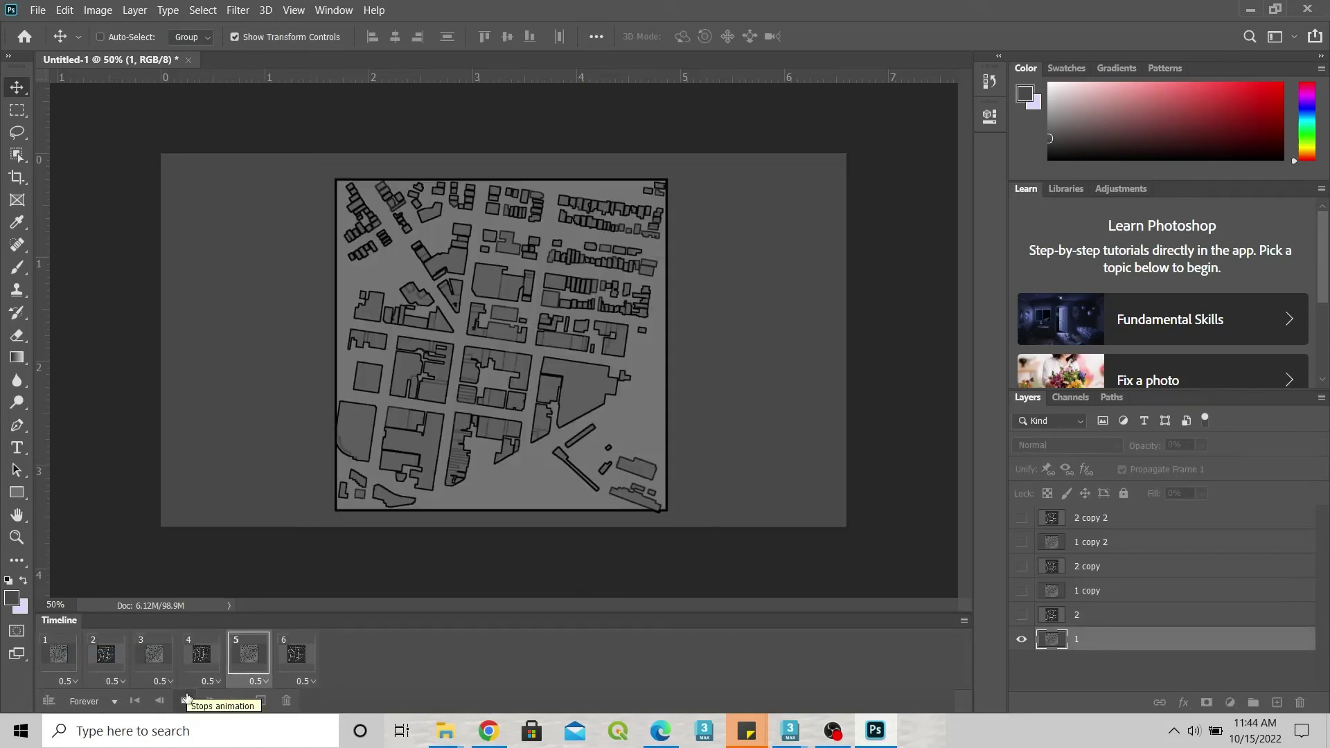
pyautogui.click(185, 701)
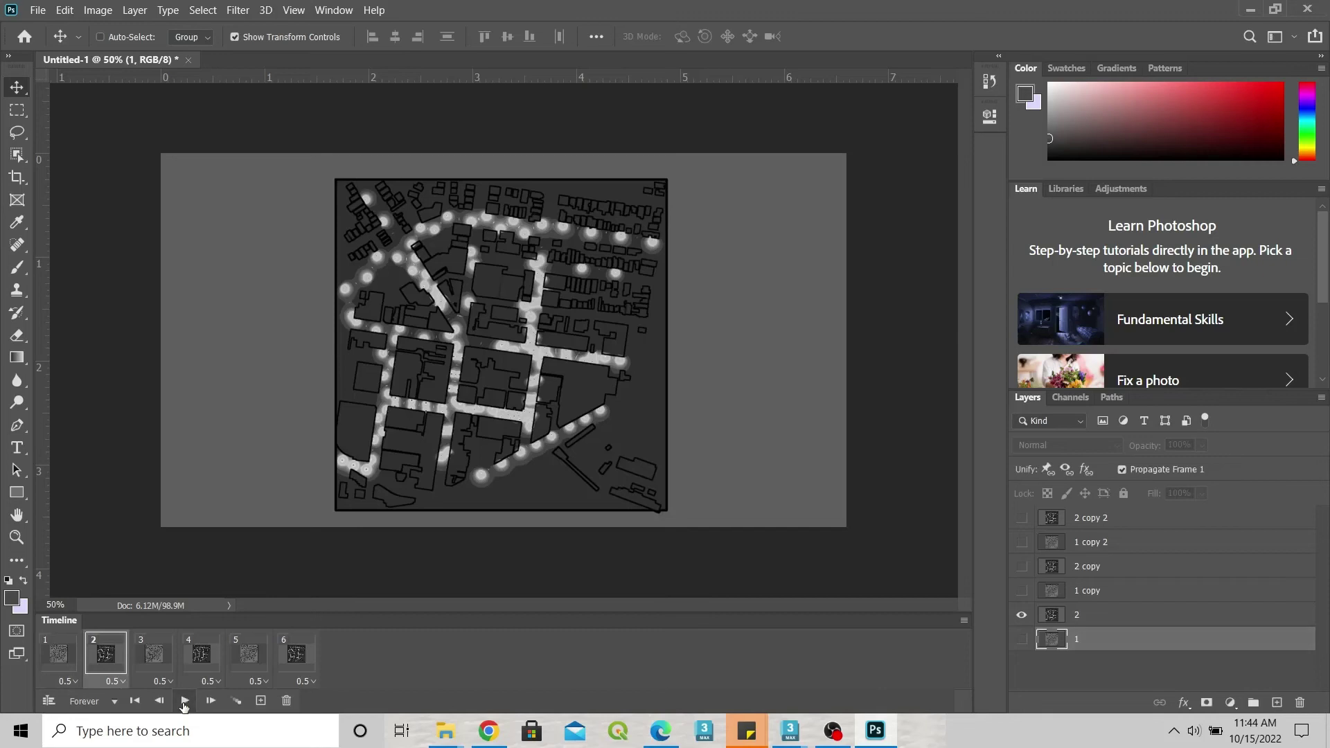
pyautogui.click(155, 655)
pyautogui.click(287, 701)
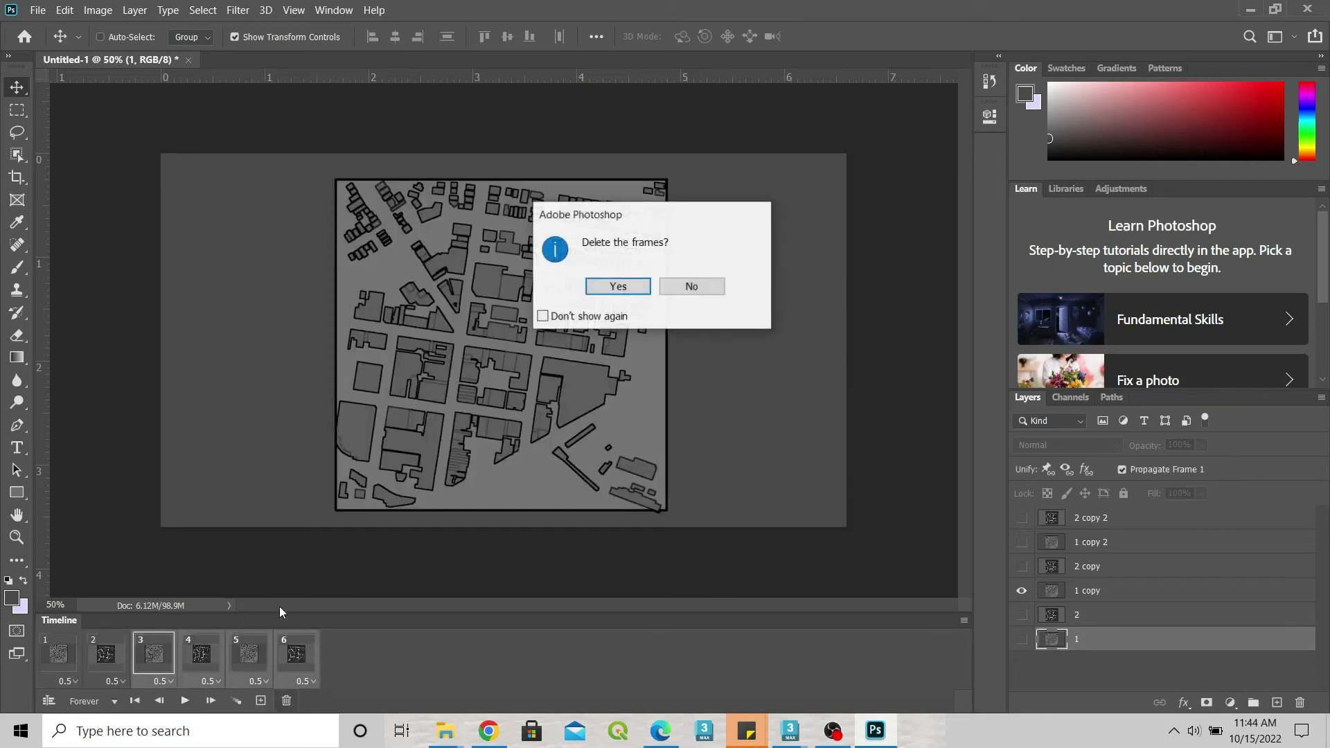
pyautogui.click(601, 289)
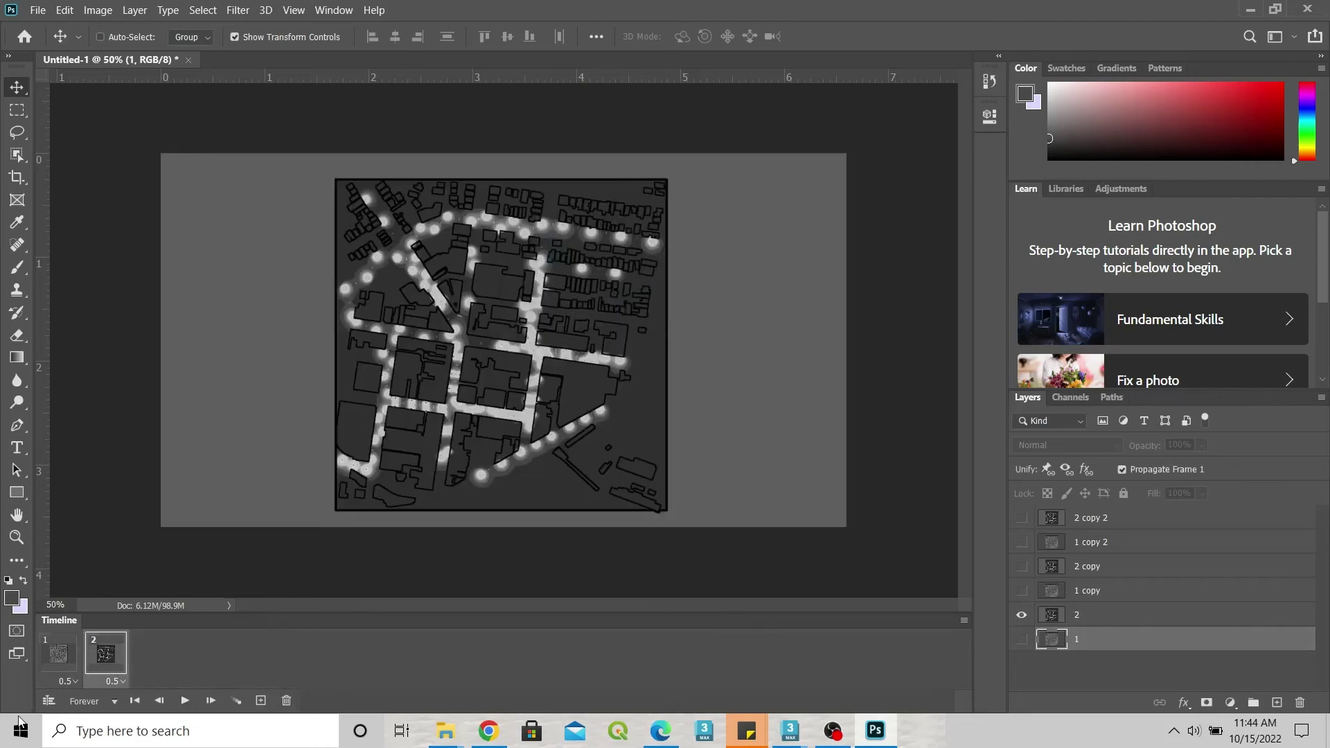
pyautogui.click(57, 655)
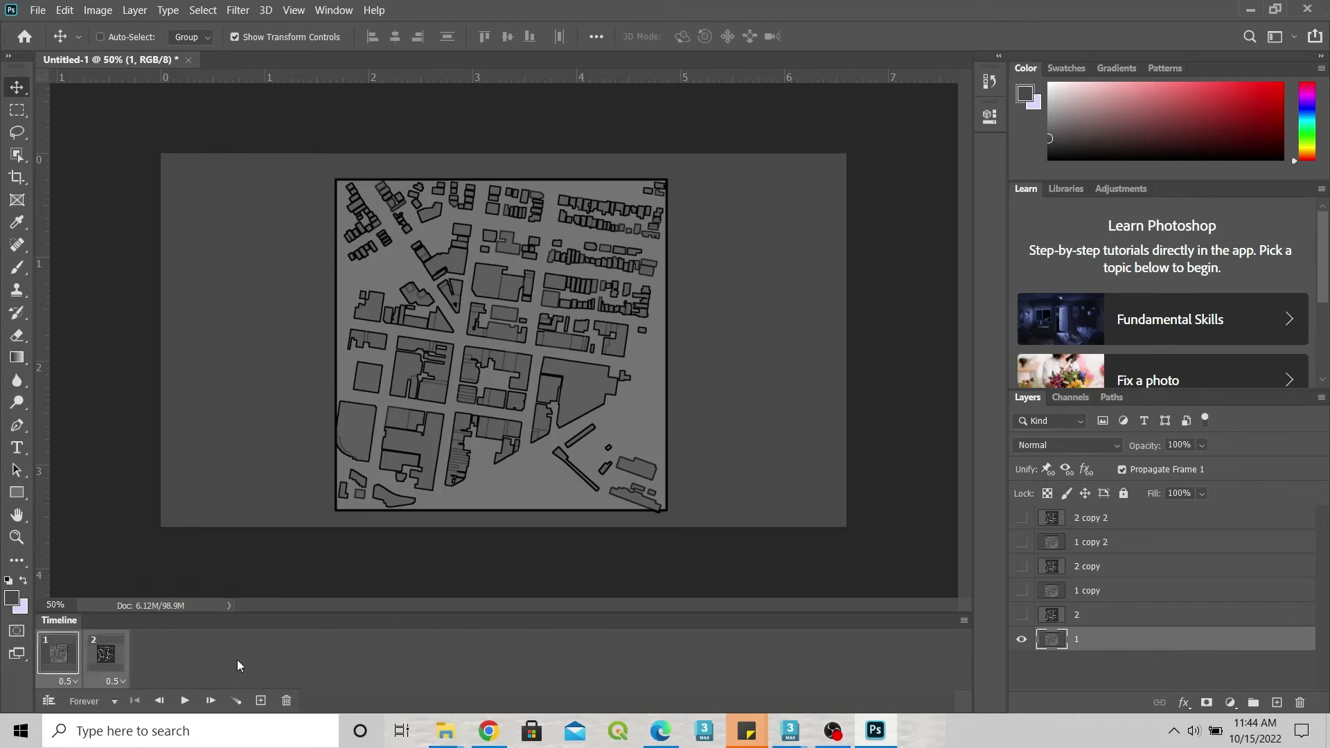
# Step: Open Save for Web (Legacy) and review the GIF preview of the map
pyautogui.click(39, 11)
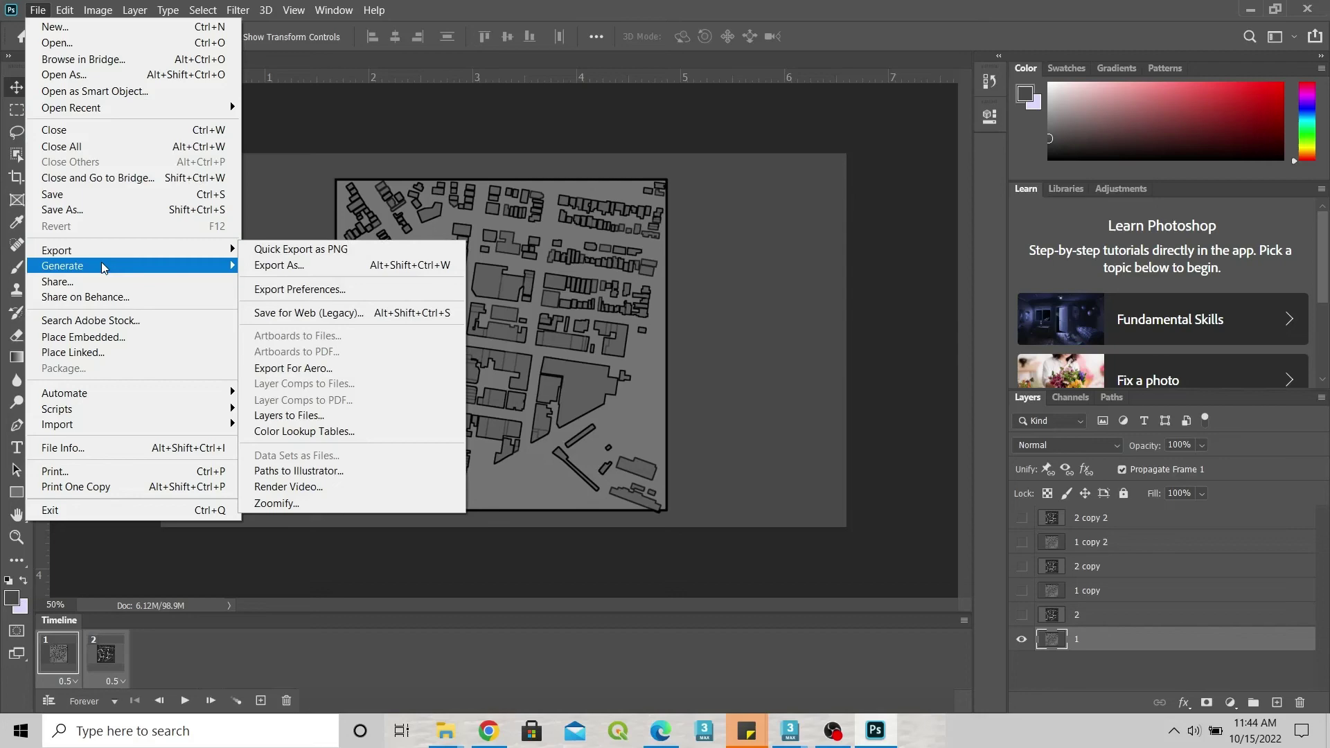
pyautogui.moveTo(57, 250)
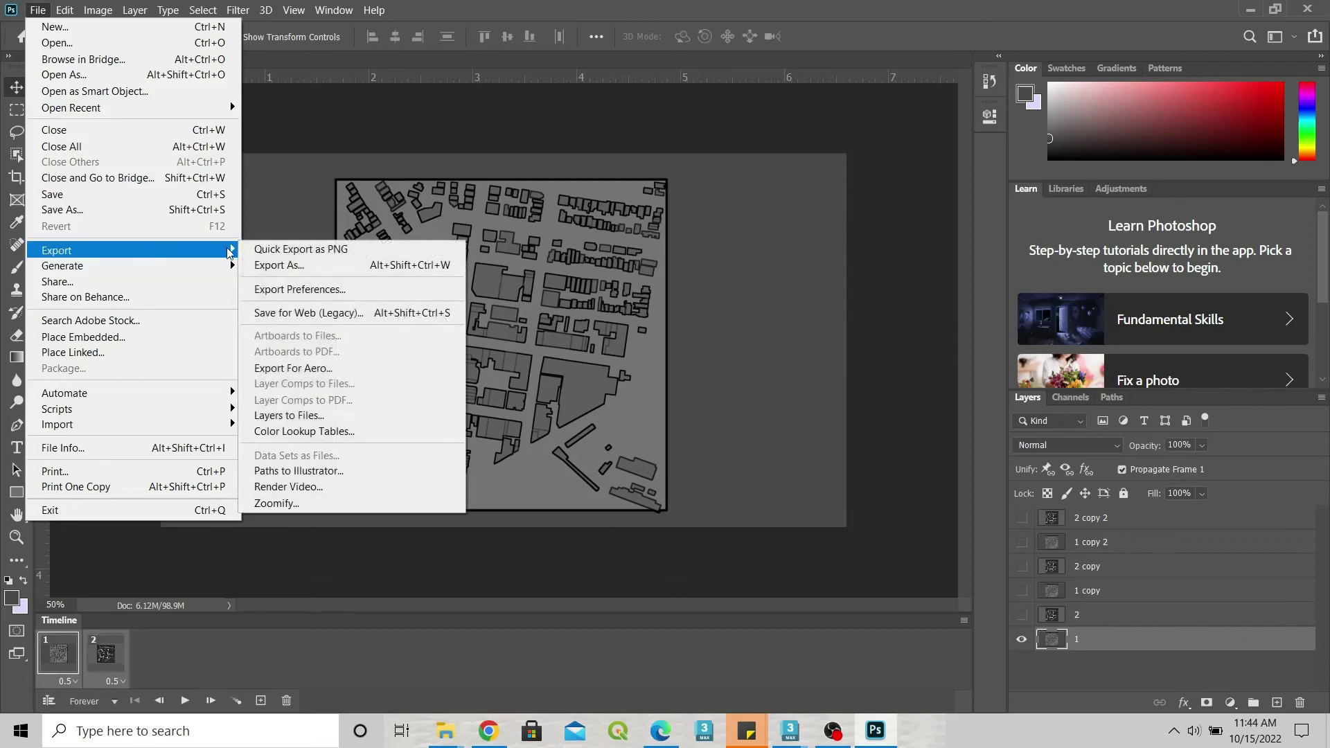
pyautogui.click(318, 311)
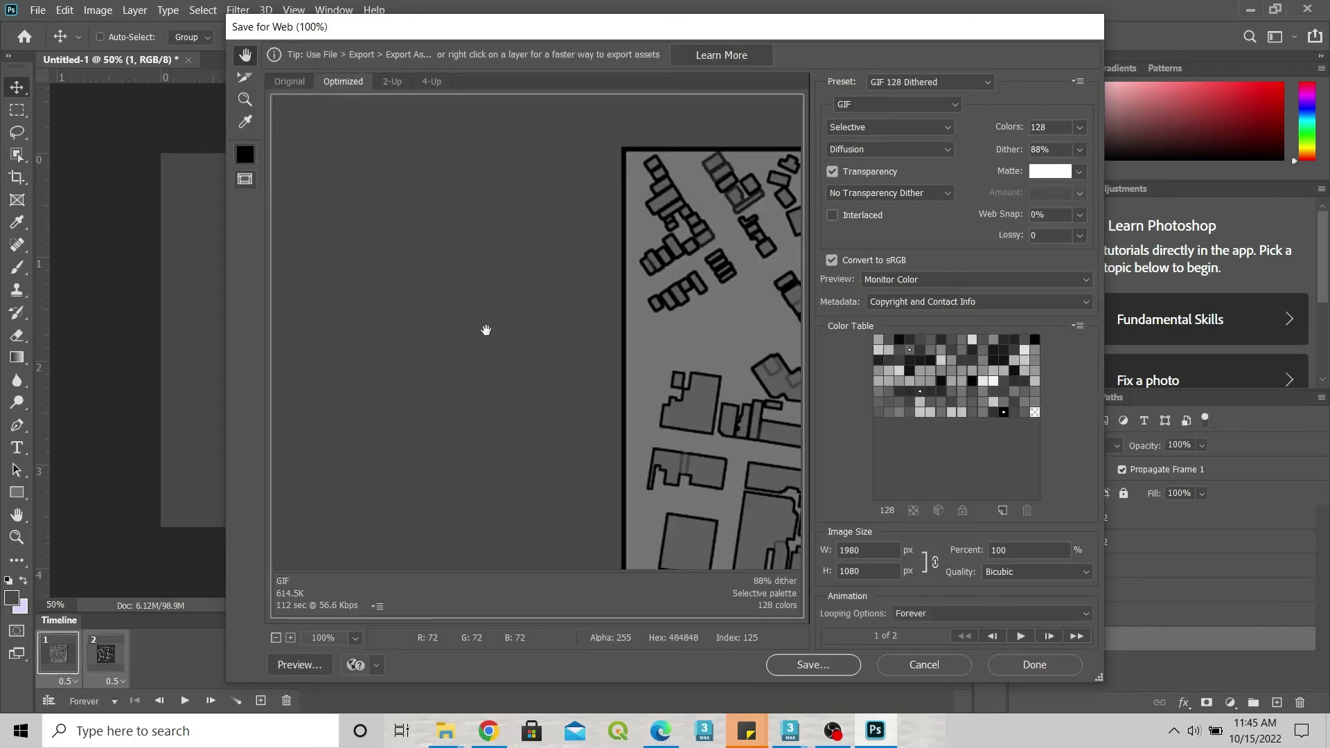
pyautogui.moveTo(614, 357); pyautogui.dragTo(313, 343)
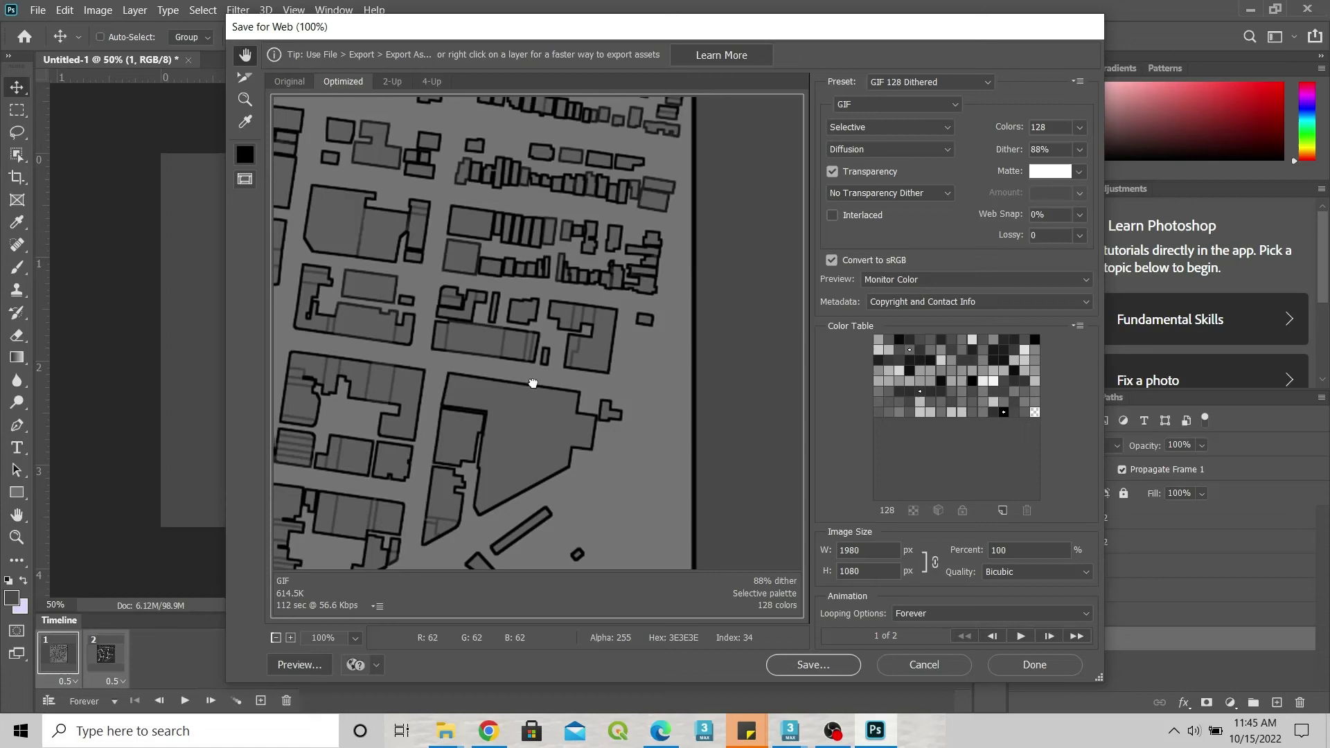
pyautogui.moveTo(615, 385); pyautogui.dragTo(661, 402)
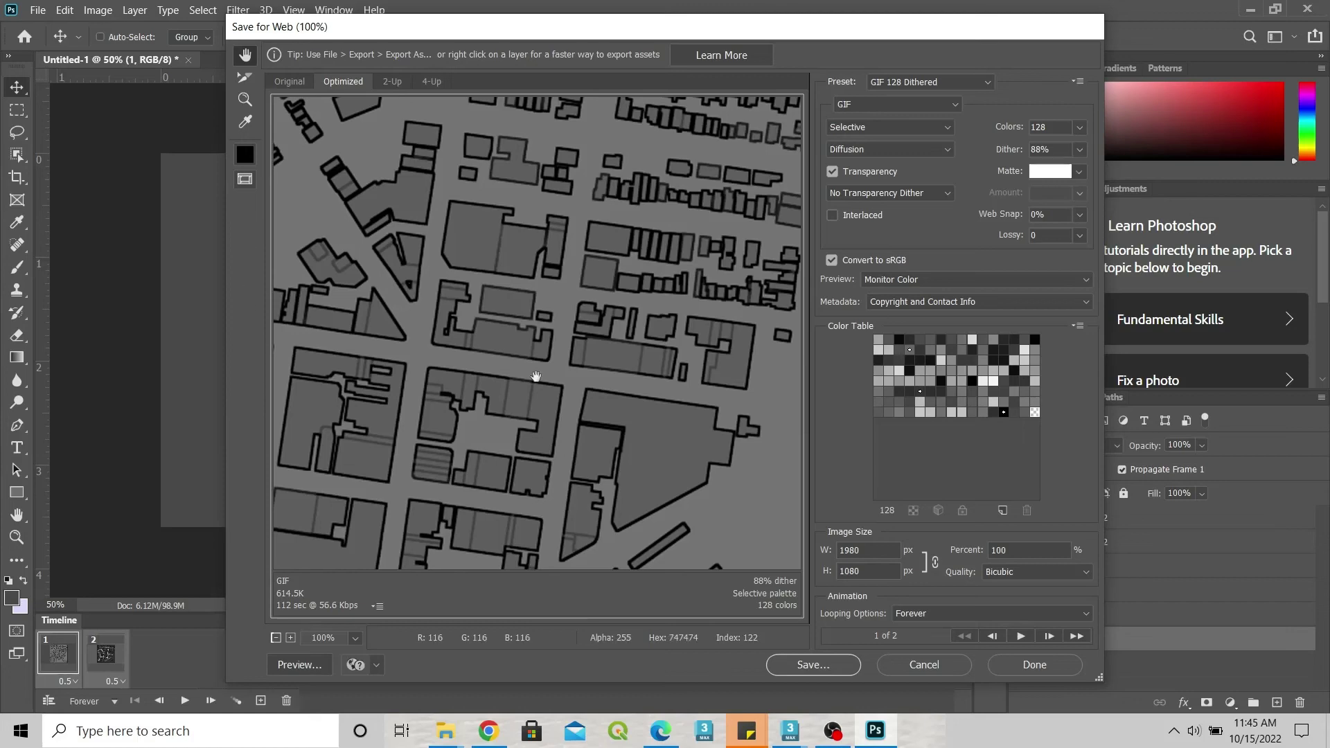
# Step: Save the GIF into the Swinburne year 1 folder on DATA (D:)
pyautogui.click(839, 664)
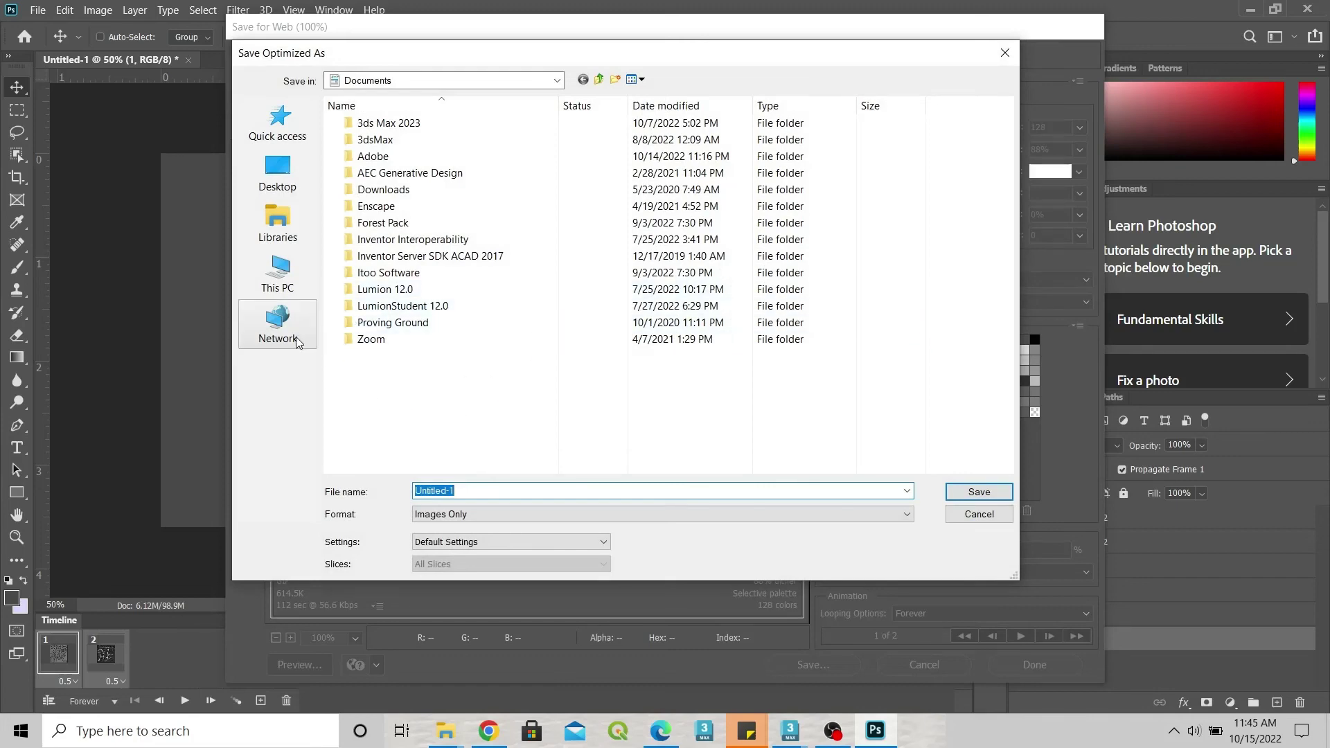
pyautogui.click(277, 279)
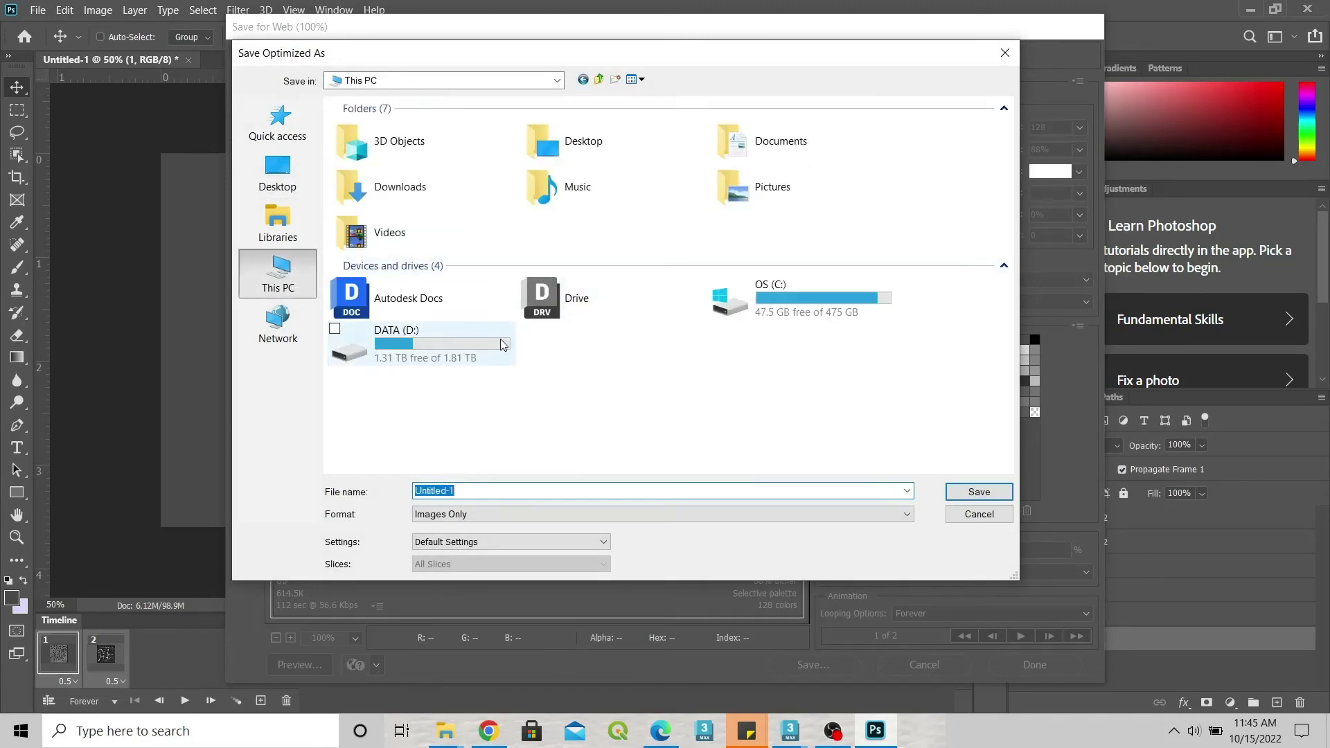
pyautogui.doubleClick(421, 339)
pyautogui.click(979, 492)
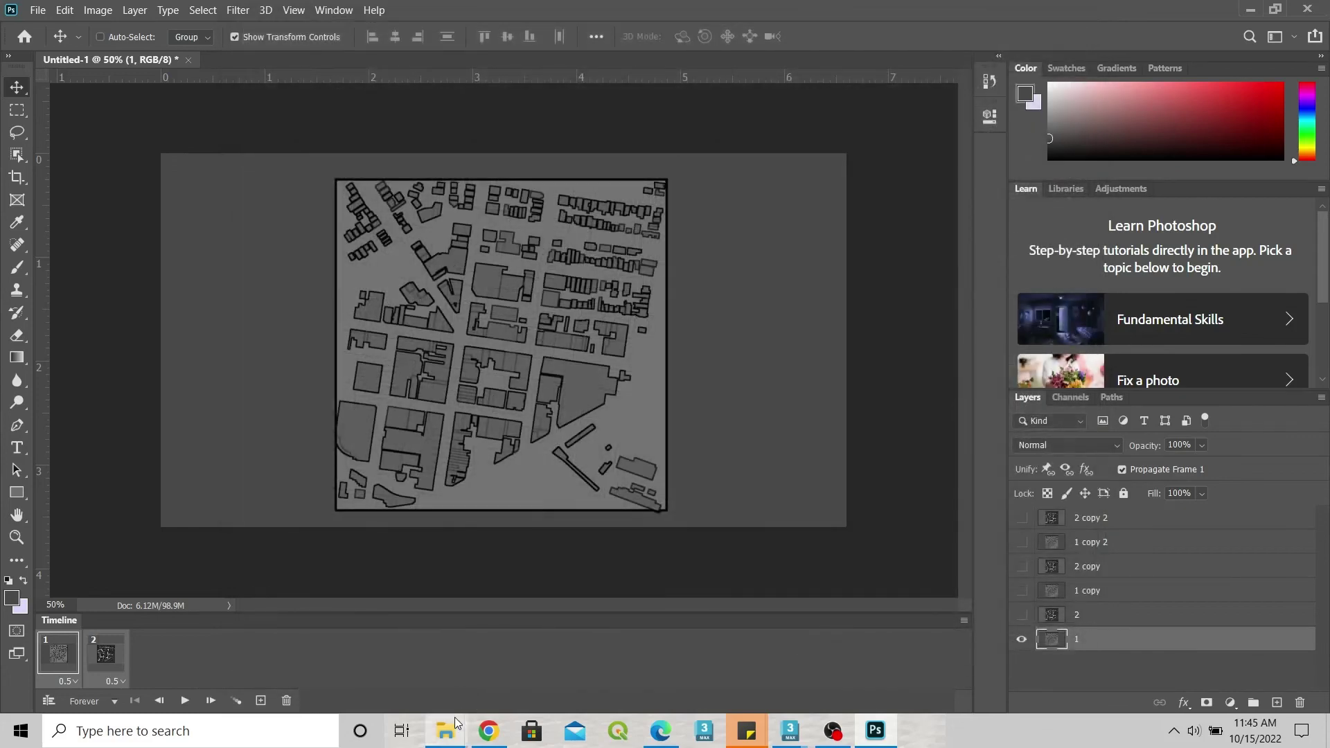
pyautogui.click(446, 731)
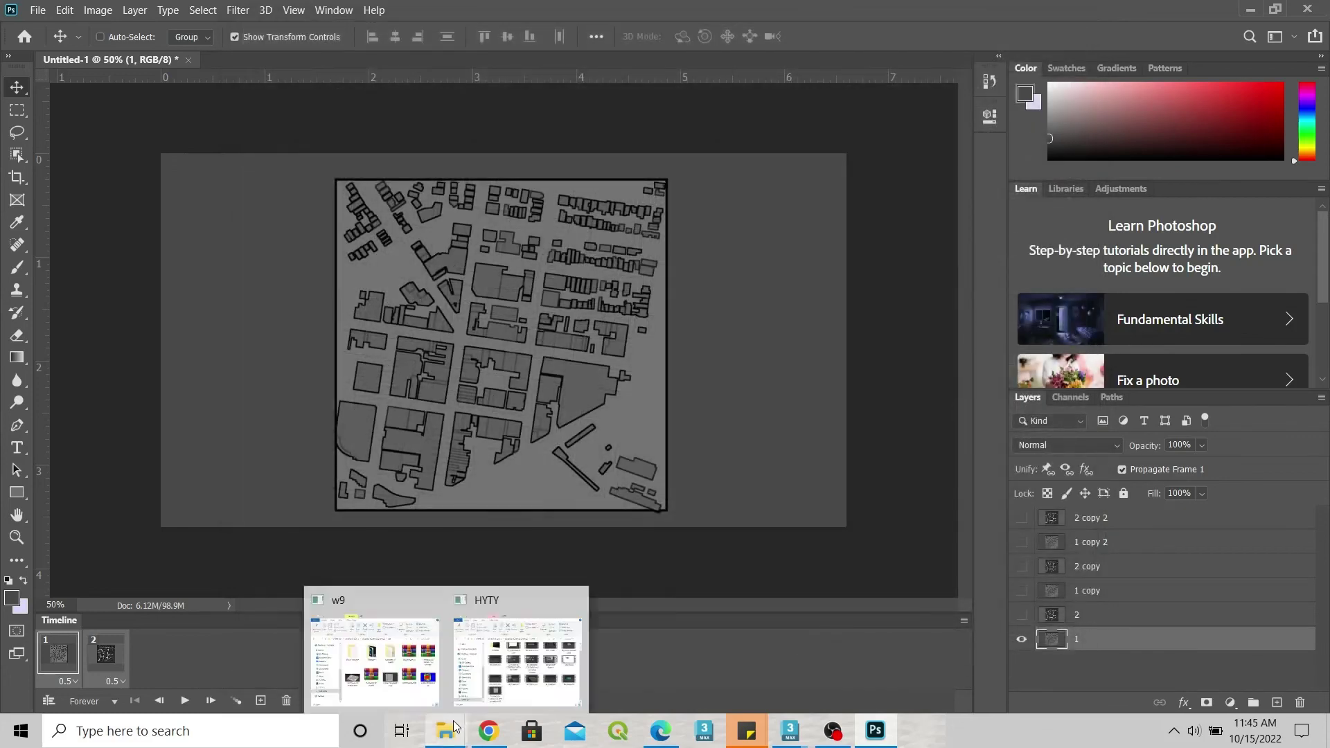
# Step: Open Untitled-1.gif from the Swinburne year 1 folder in Windows Photos
pyautogui.click(396, 665)
pyautogui.doubleClick(821, 536)
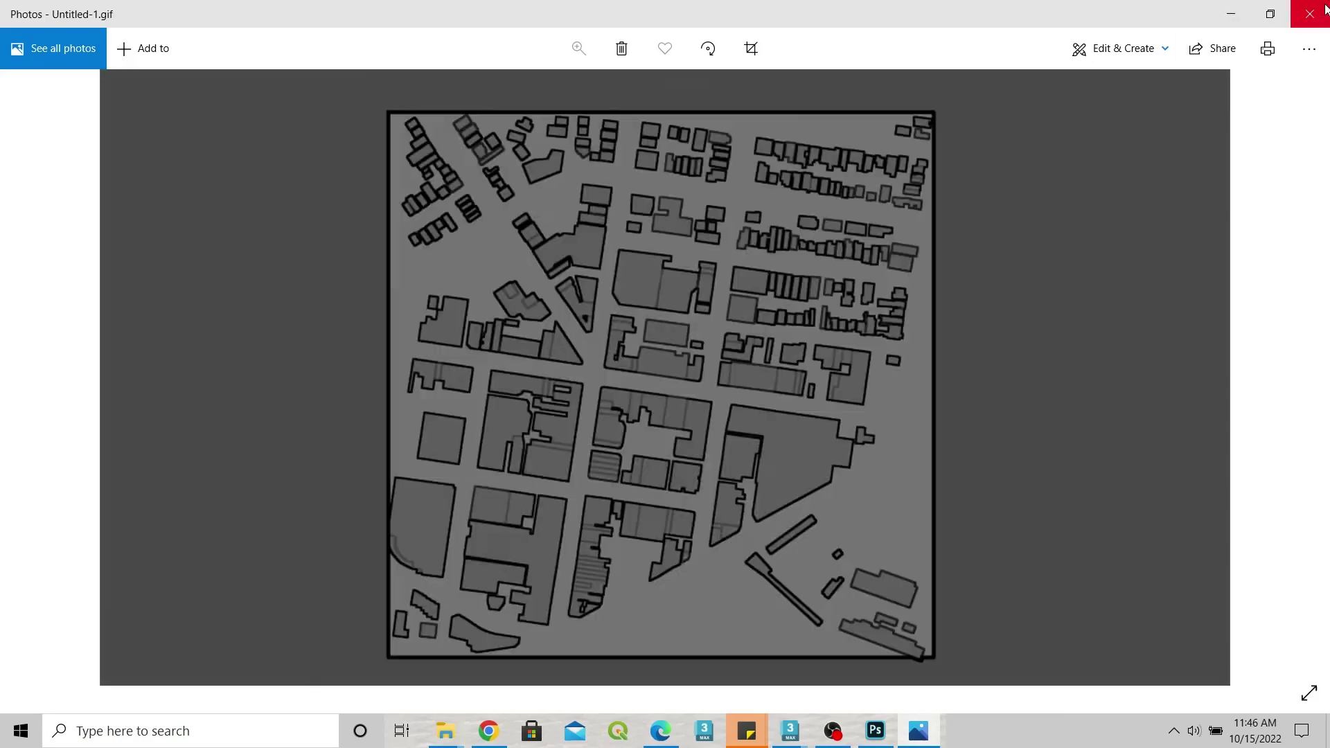
# Step: Close the Photos preview and minimize the folder window to return to Photoshop
pyautogui.click(1310, 14)
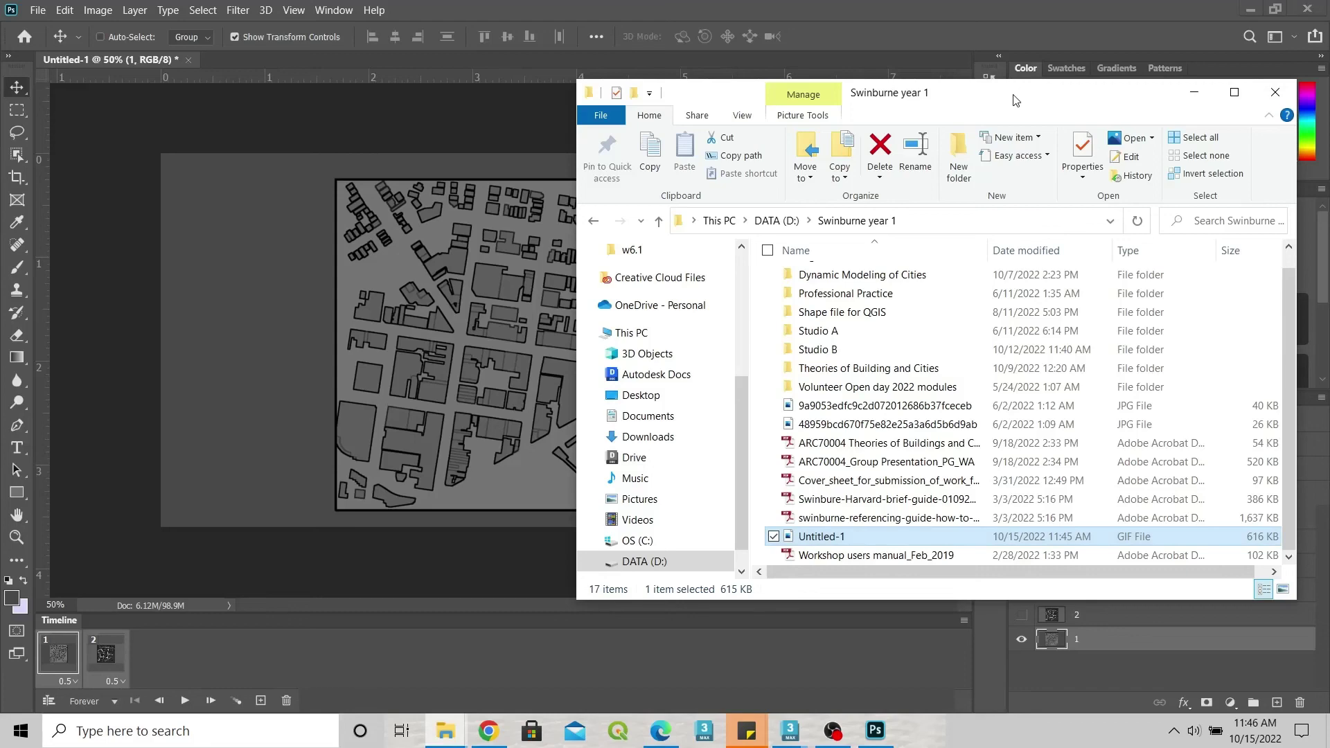
pyautogui.click(1194, 93)
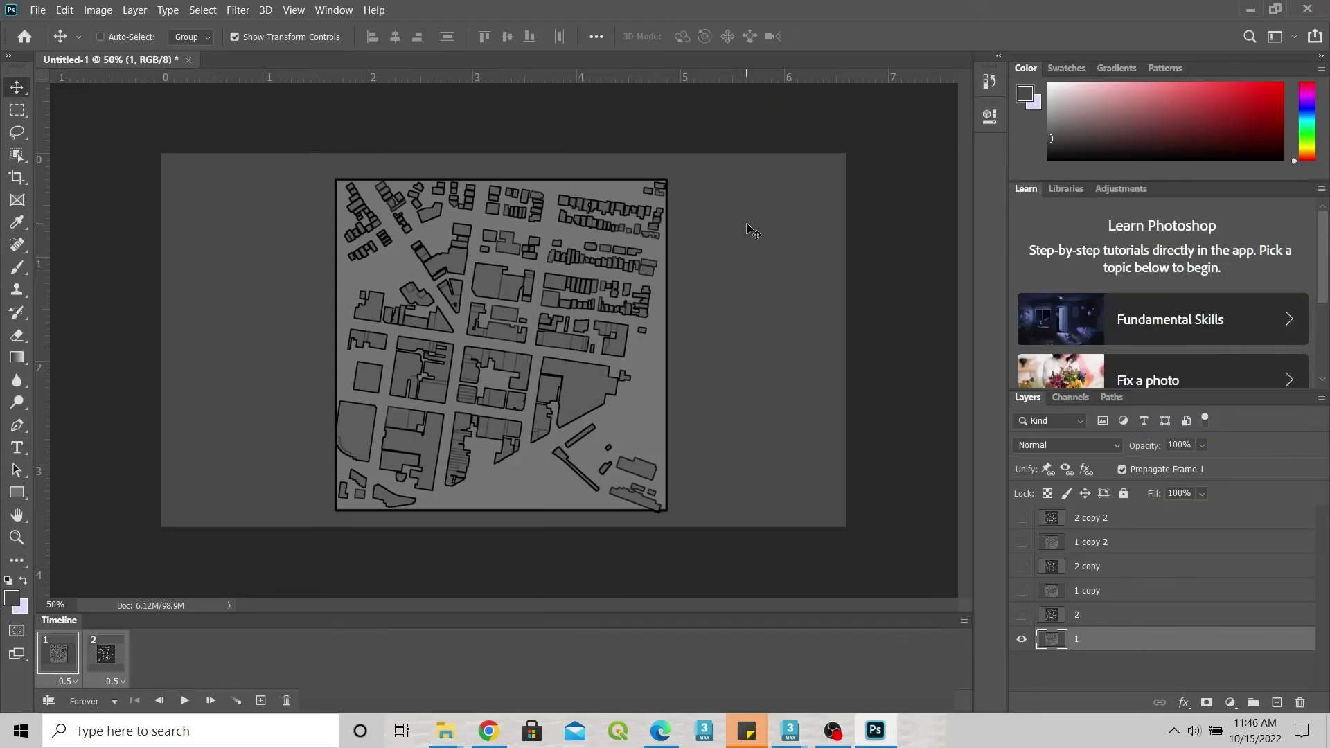